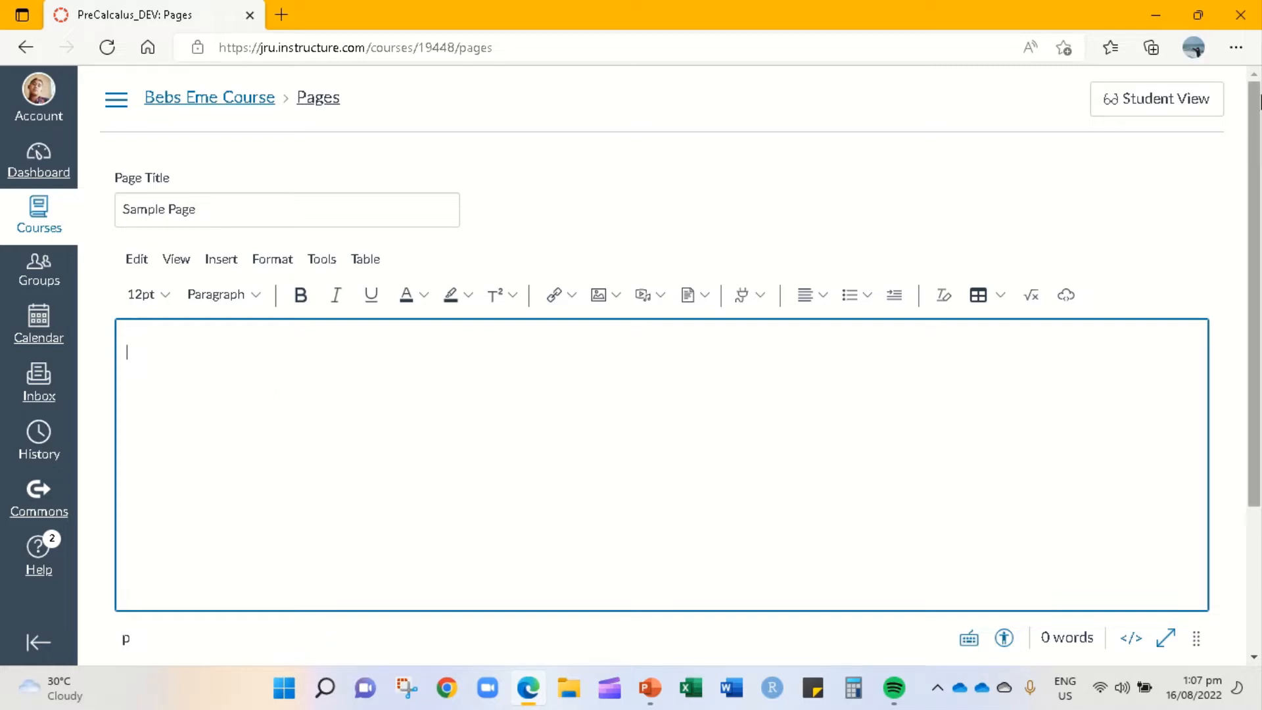
Switch the page body to the raw HTML editor and back to the rich text editor.
scroll(1259, 101, down, 2)
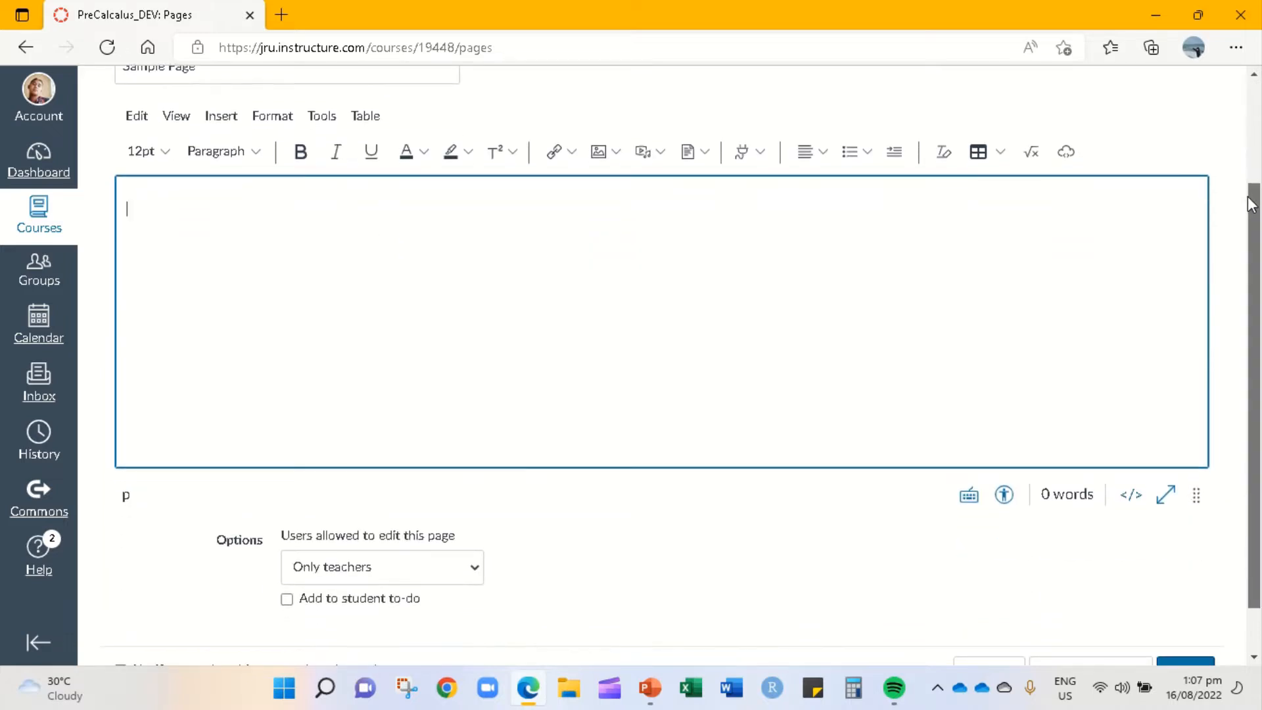
click(1128, 501)
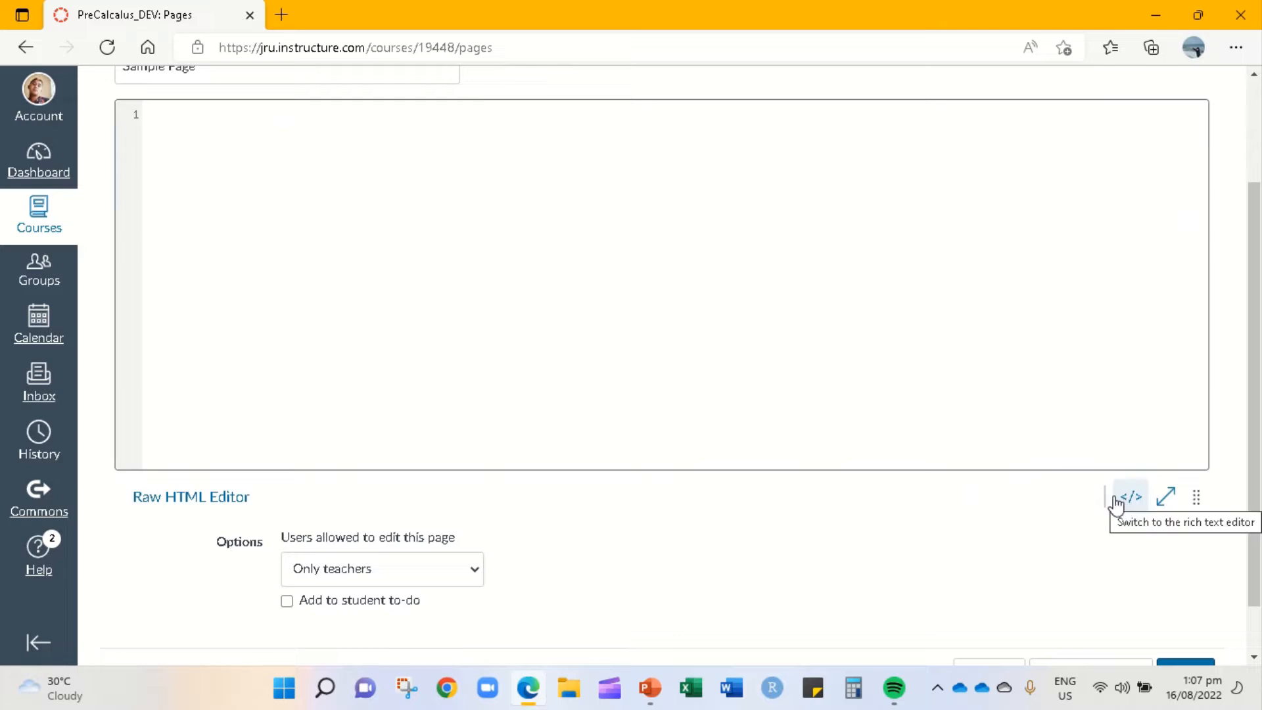
click(1131, 496)
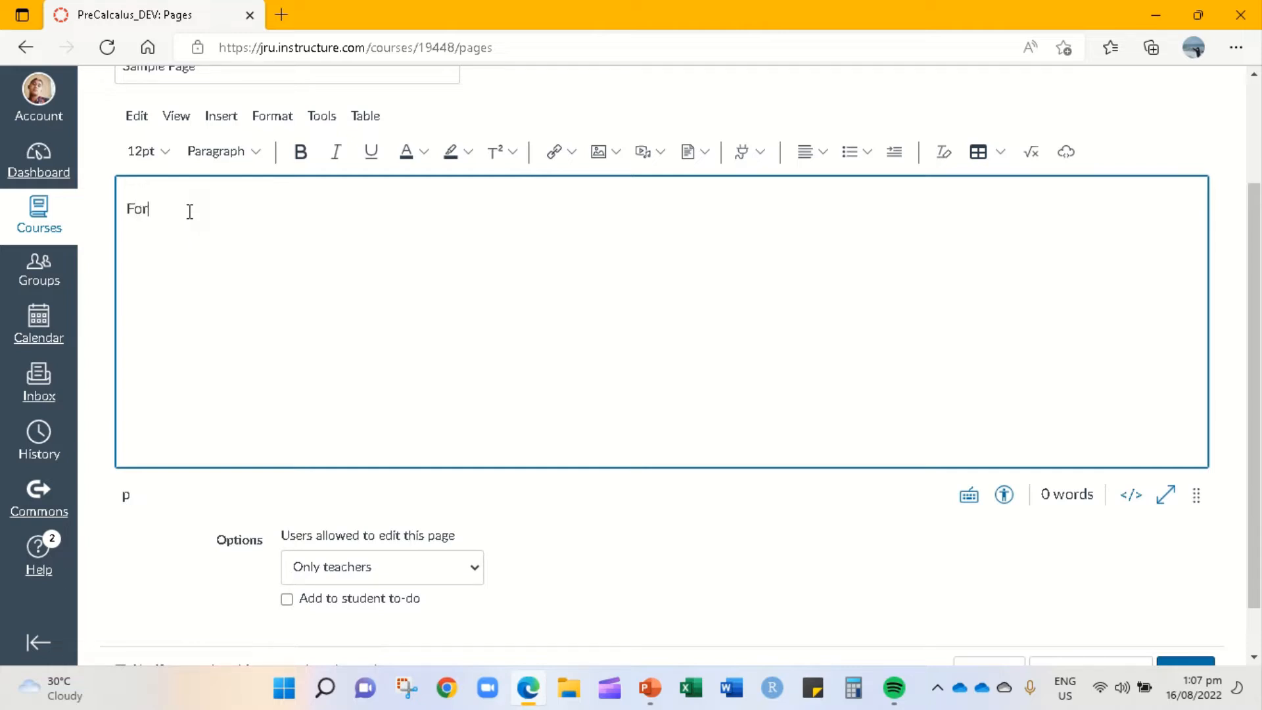
Enter the word "Format" in the page body and select it.
text(mat)
key(shift+Left)
key(shift+Left)
key(shift+Left)
key(shift+Left)
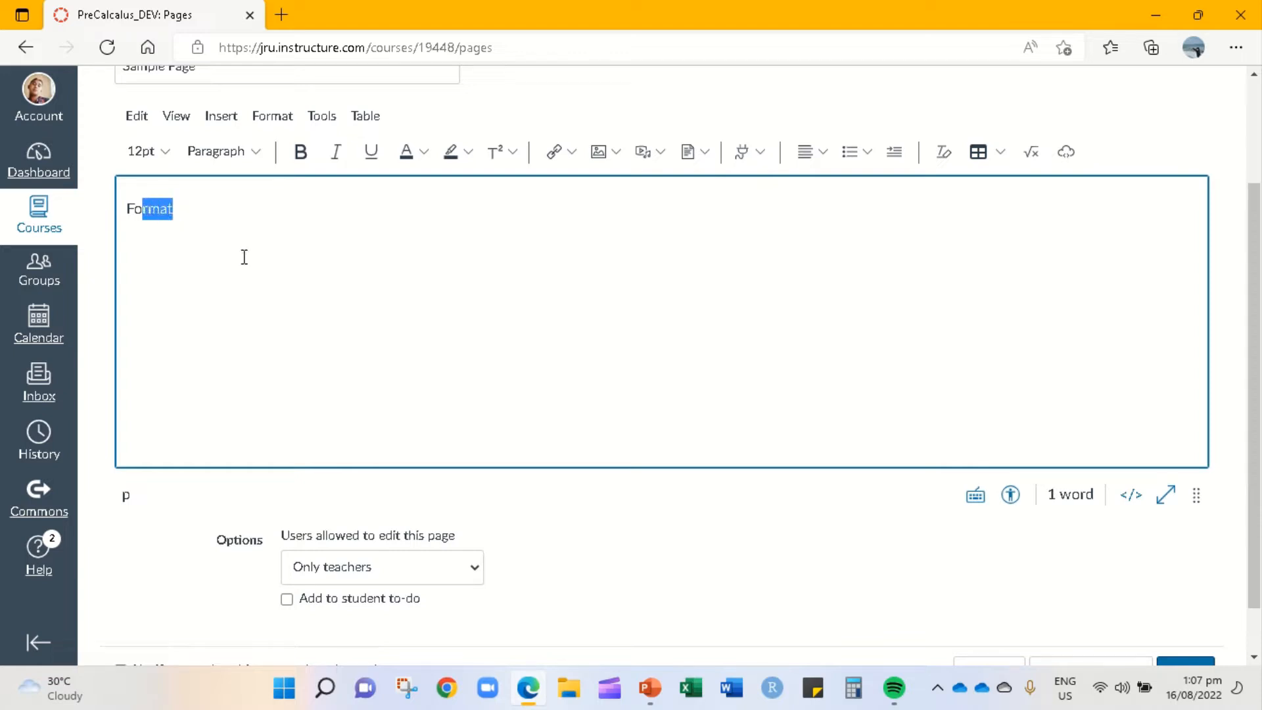
key(shift+Left)
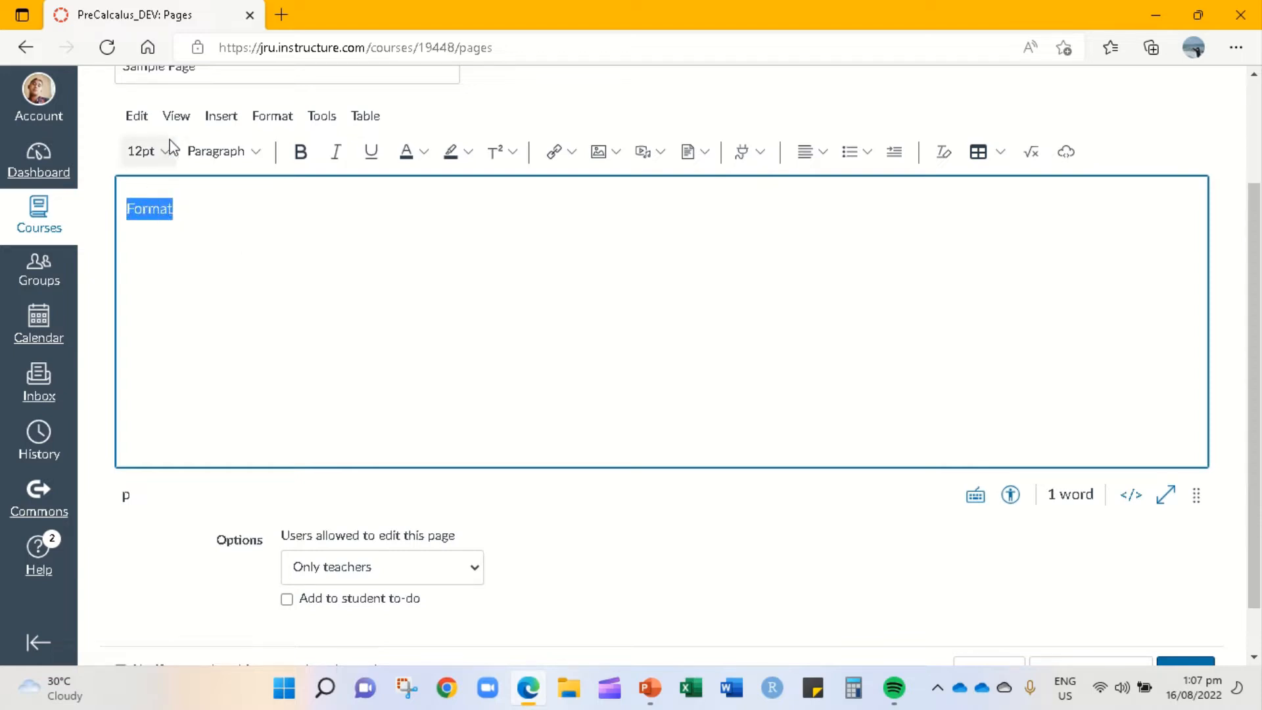
click(150, 117)
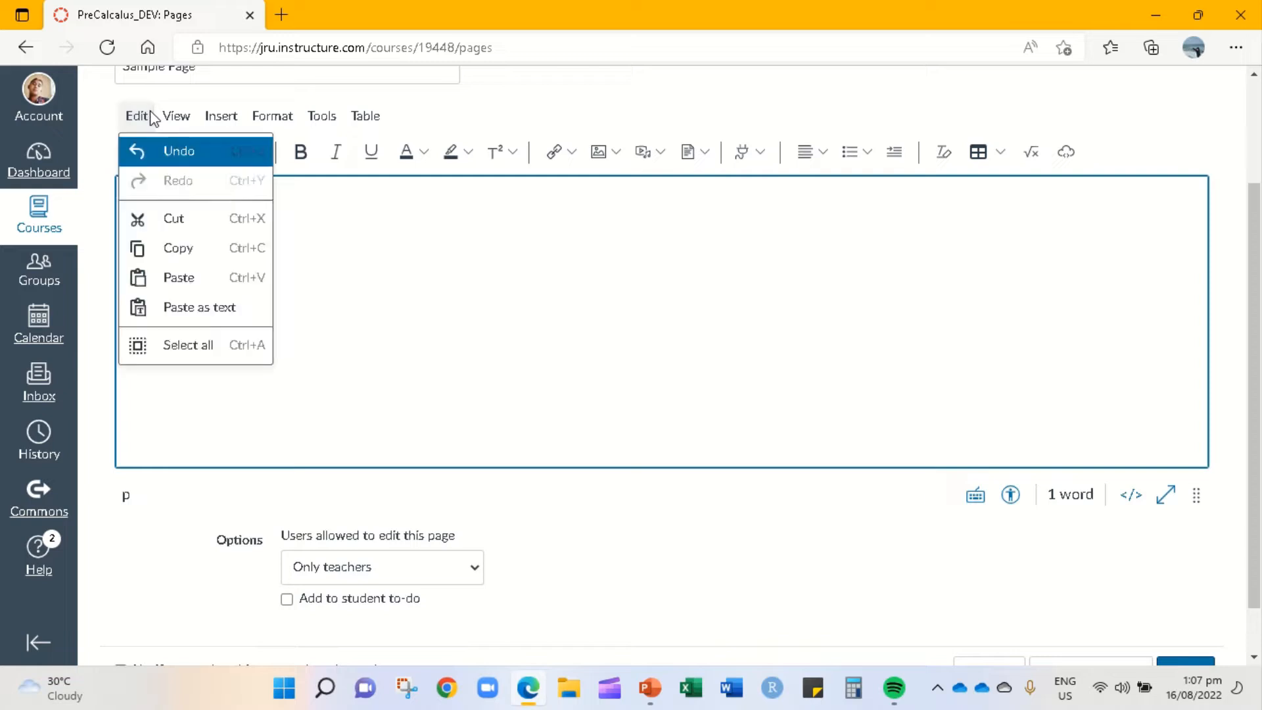
mouse_move(173, 116)
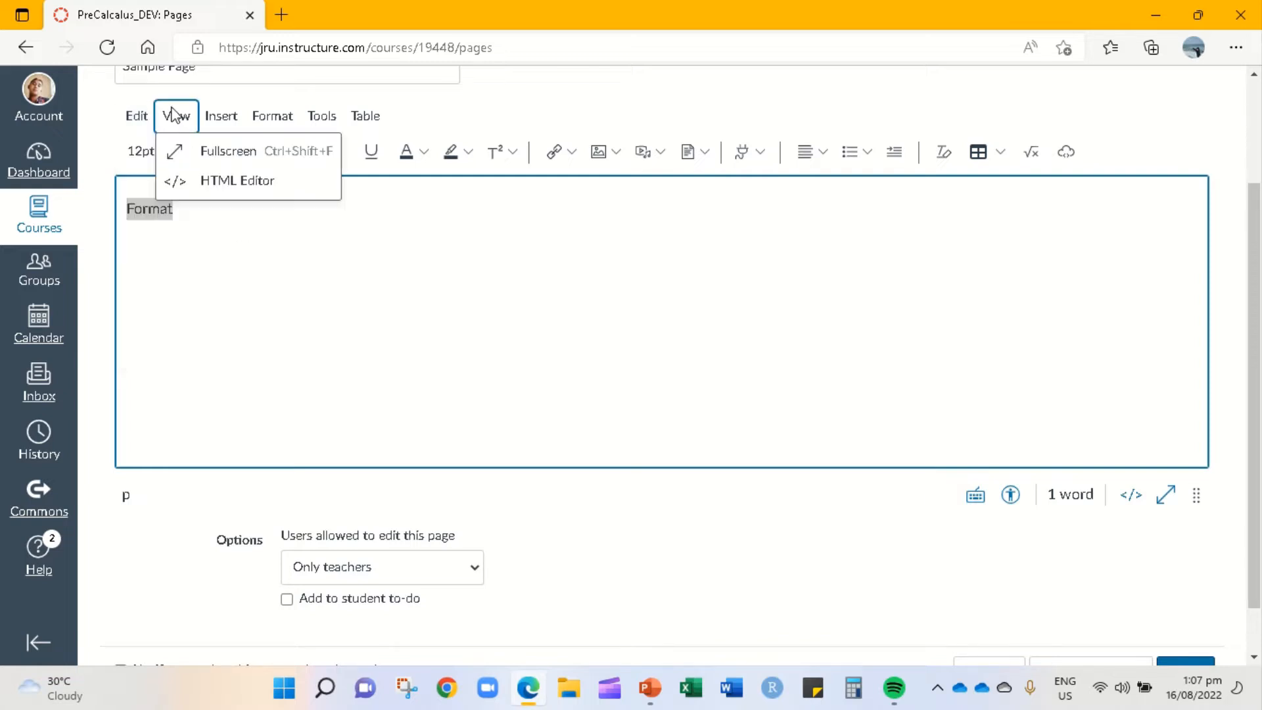
mouse_move(214, 123)
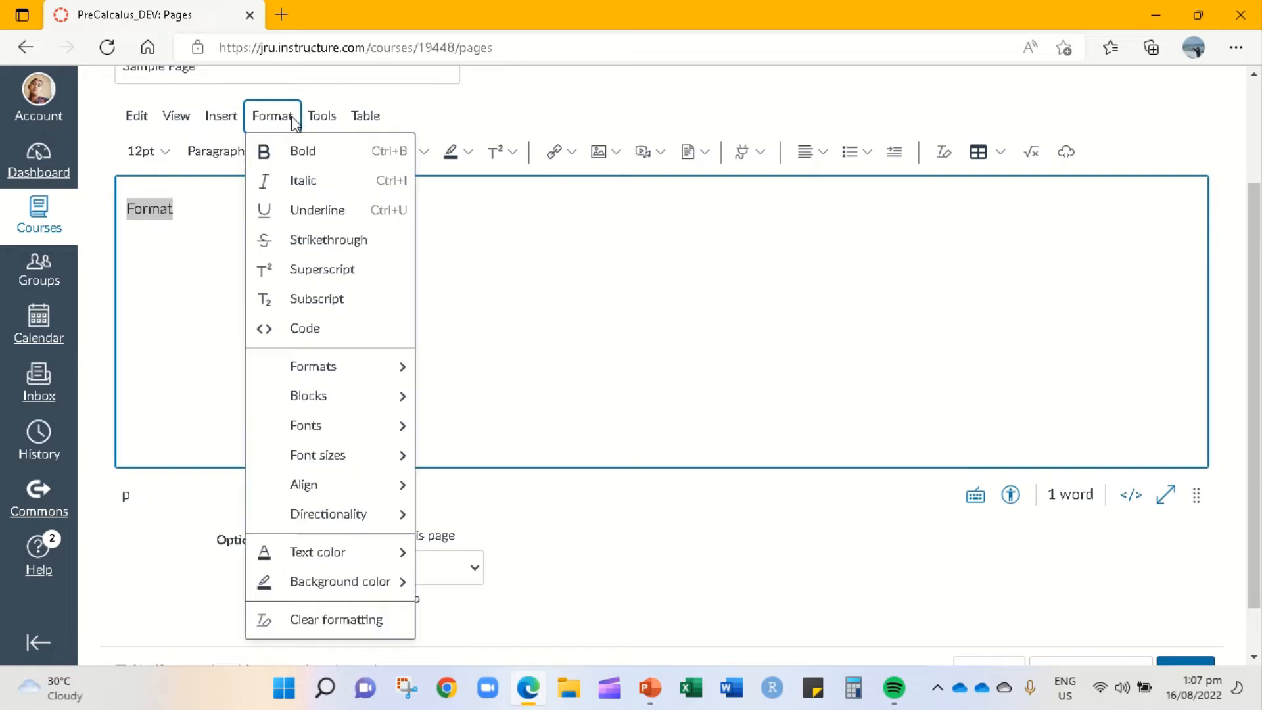
mouse_move(321, 123)
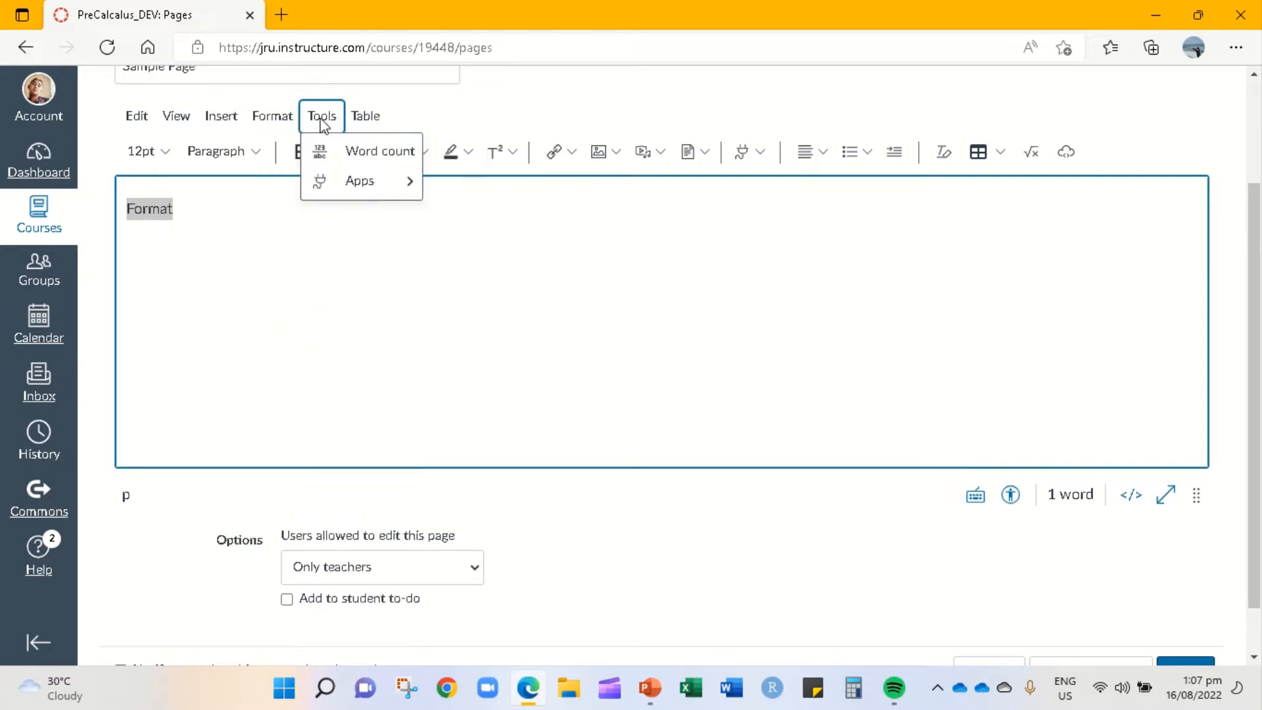
mouse_move(270, 130)
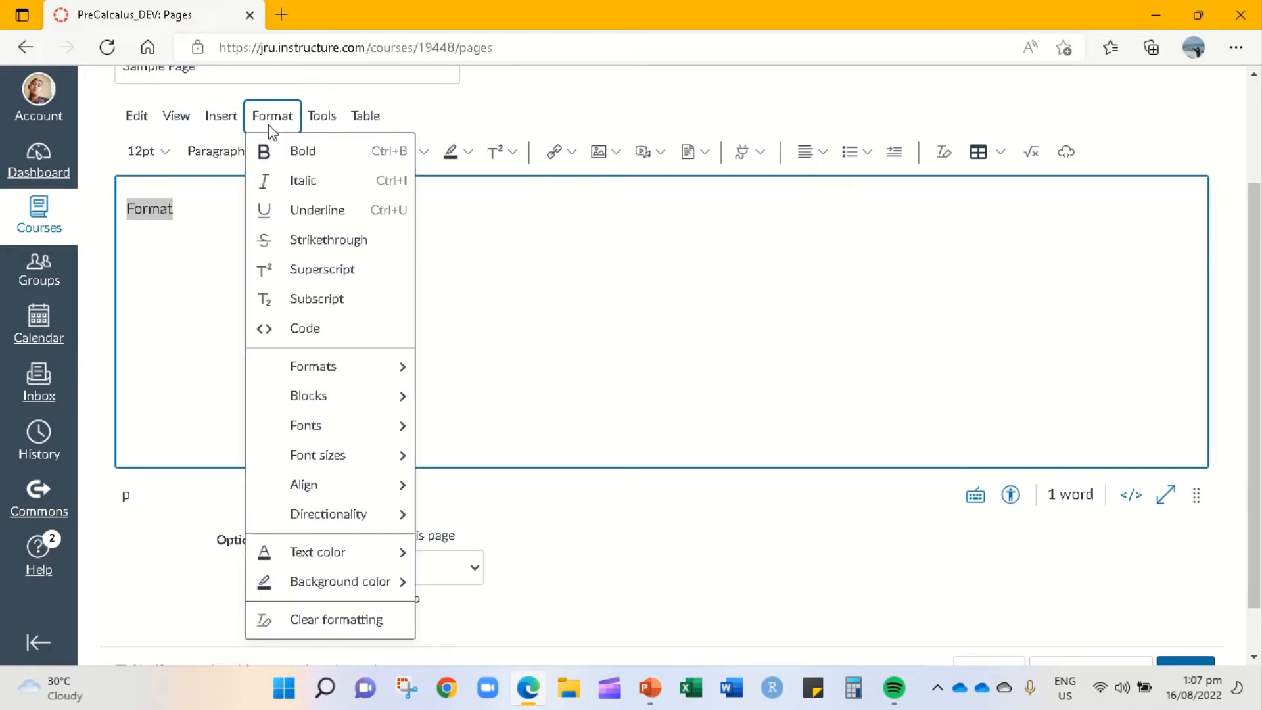
click(195, 209)
Set the font size of the word "Format" to 36pt.
drag(173, 210, 79, 213)
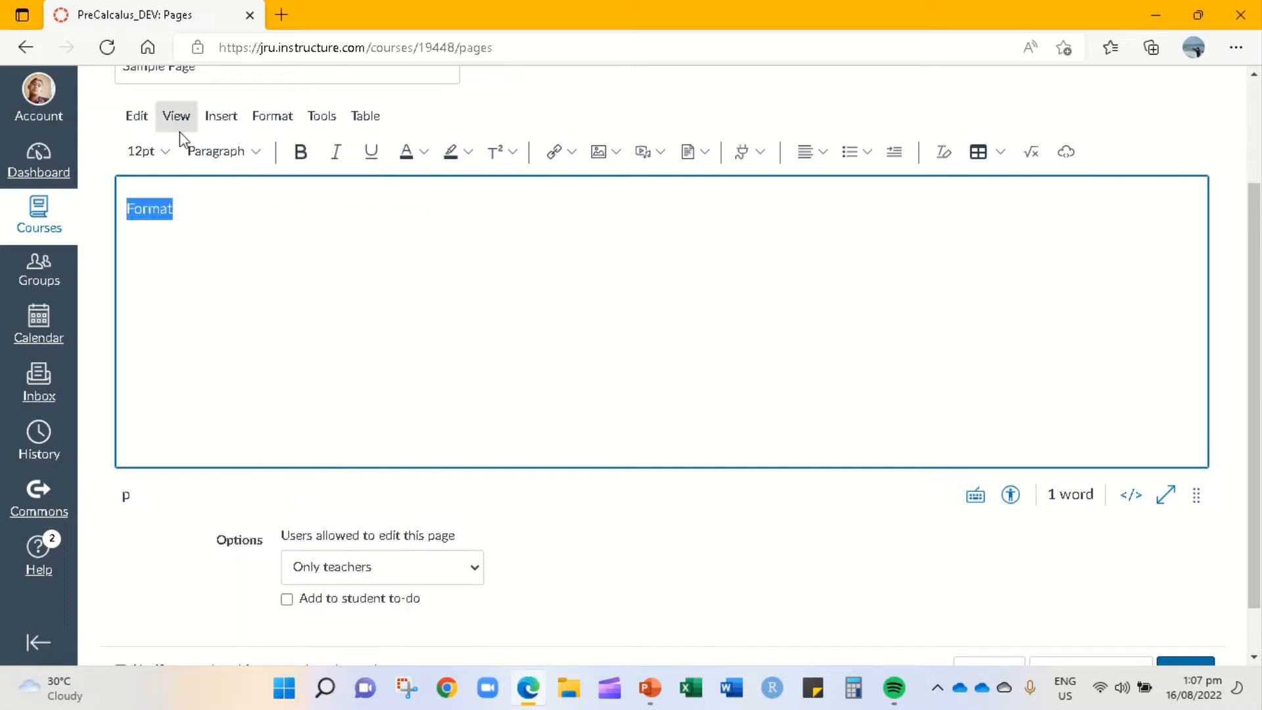
click(164, 151)
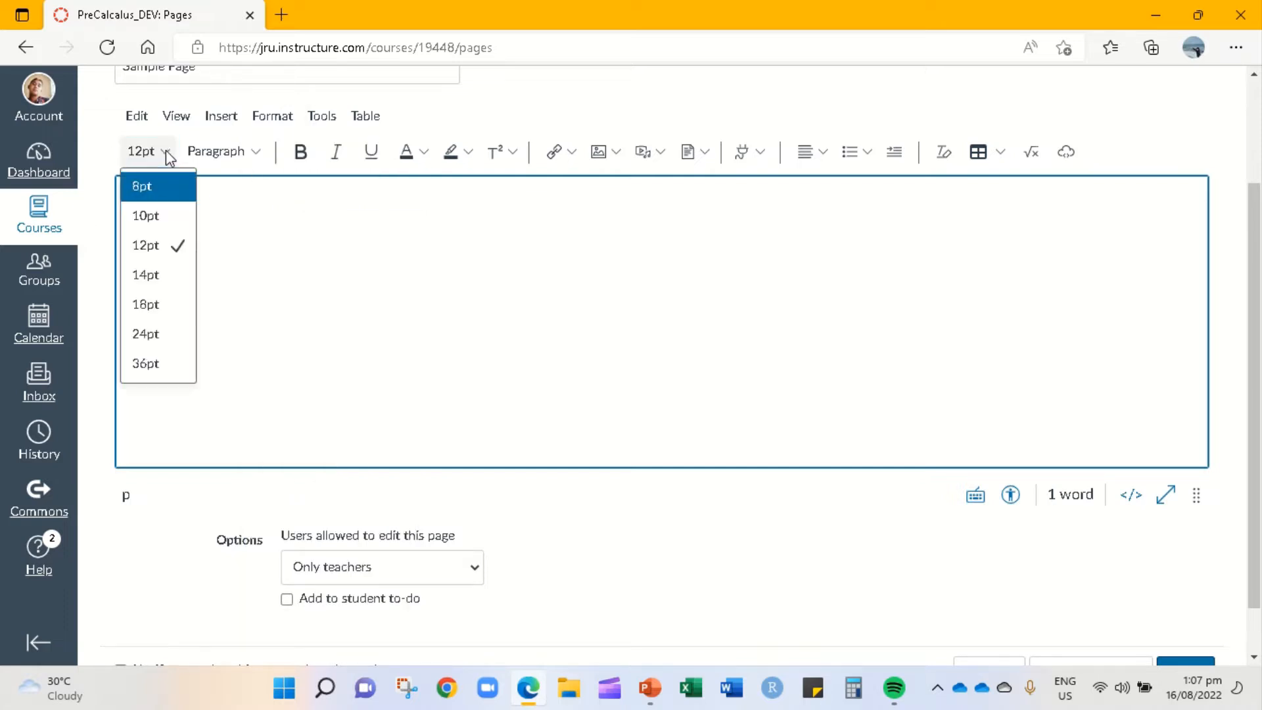
click(153, 363)
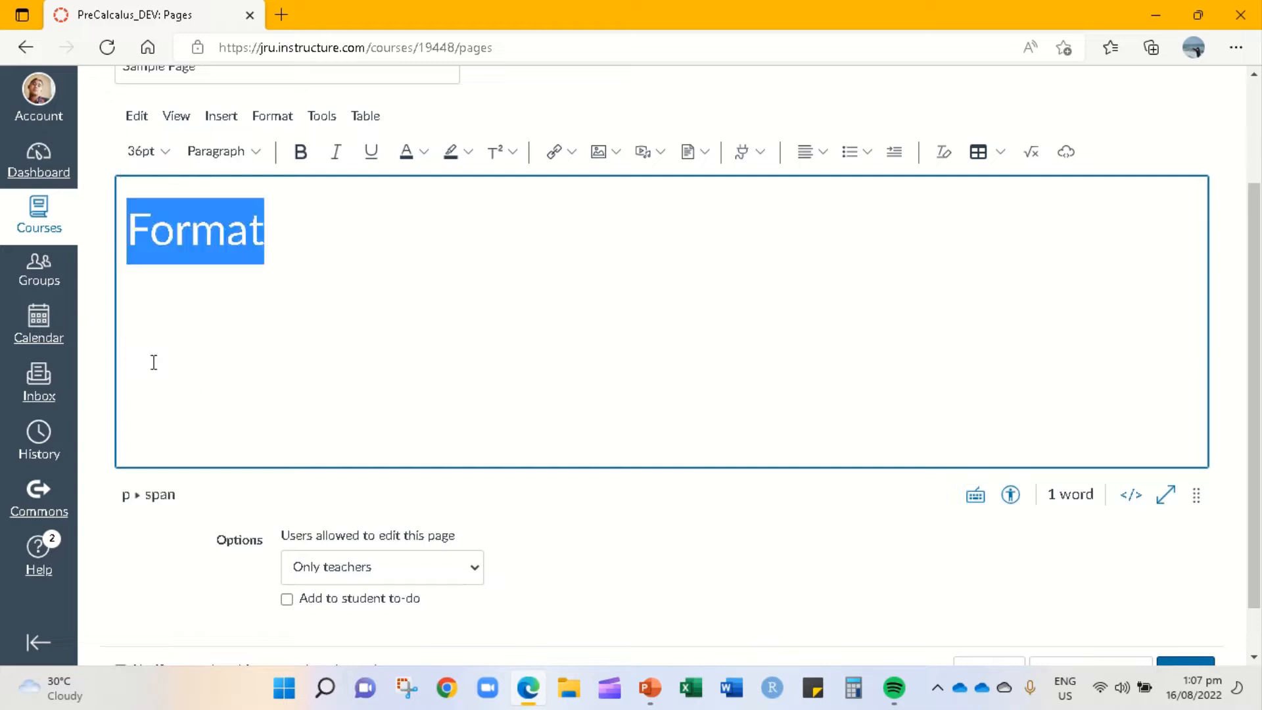
Try the Heading 3 and Heading 2 styles on the word "Format", then return it to the Paragraph style.
click(254, 158)
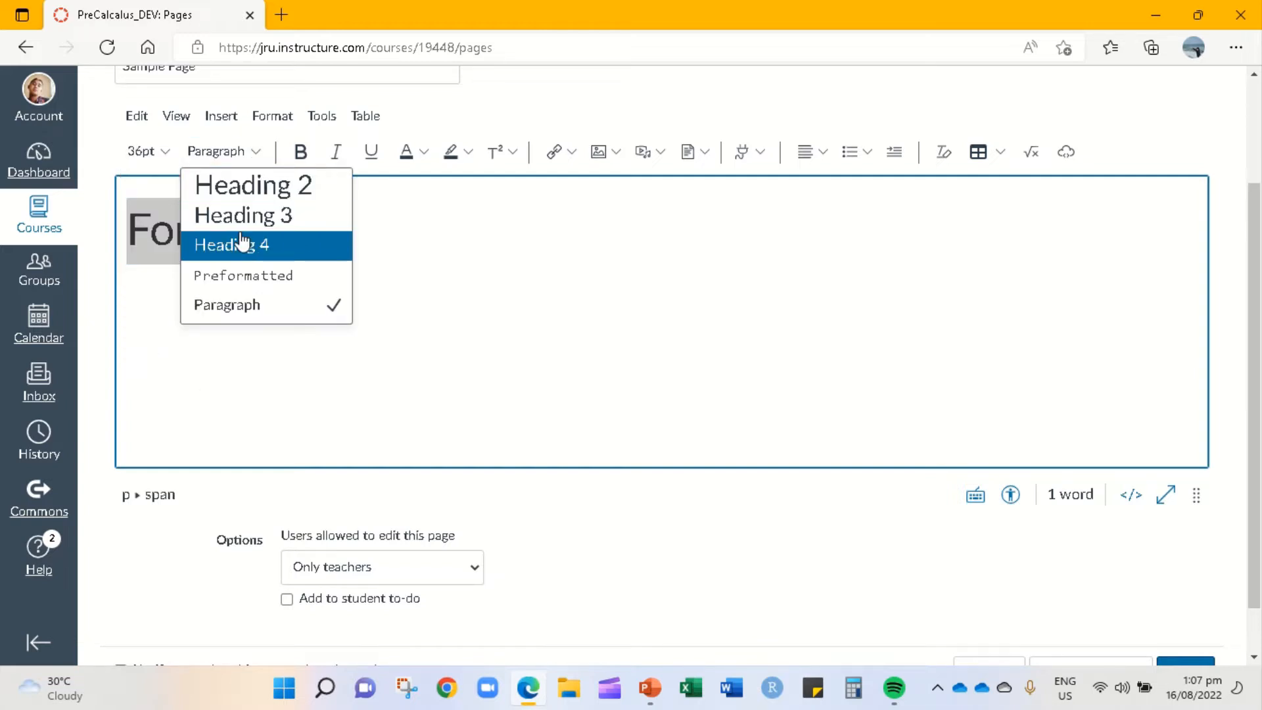
click(241, 216)
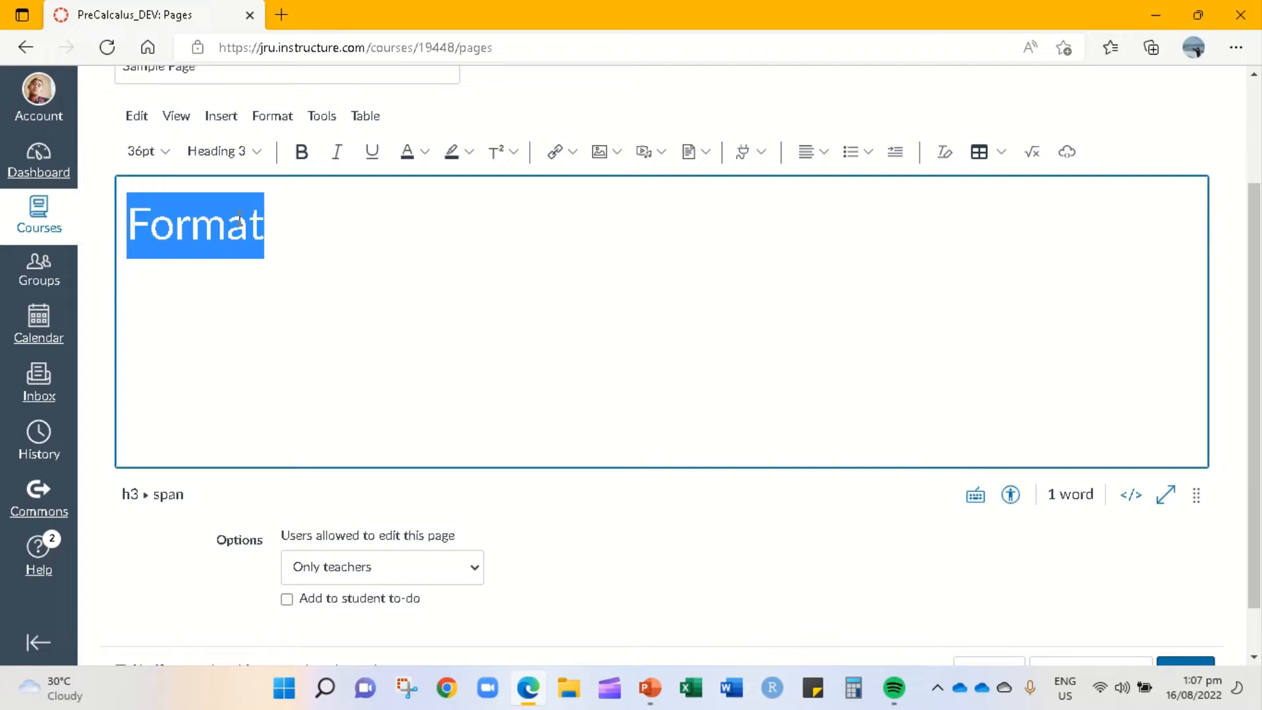
click(260, 155)
click(268, 186)
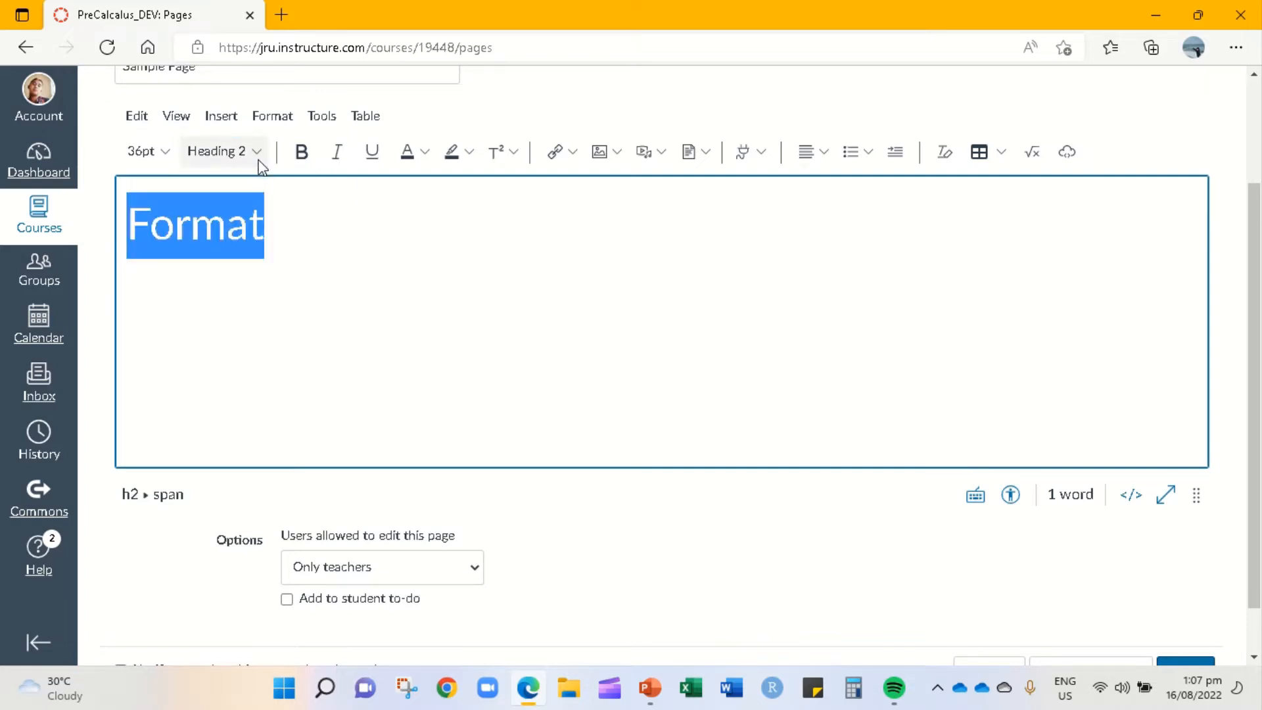
click(258, 158)
click(247, 306)
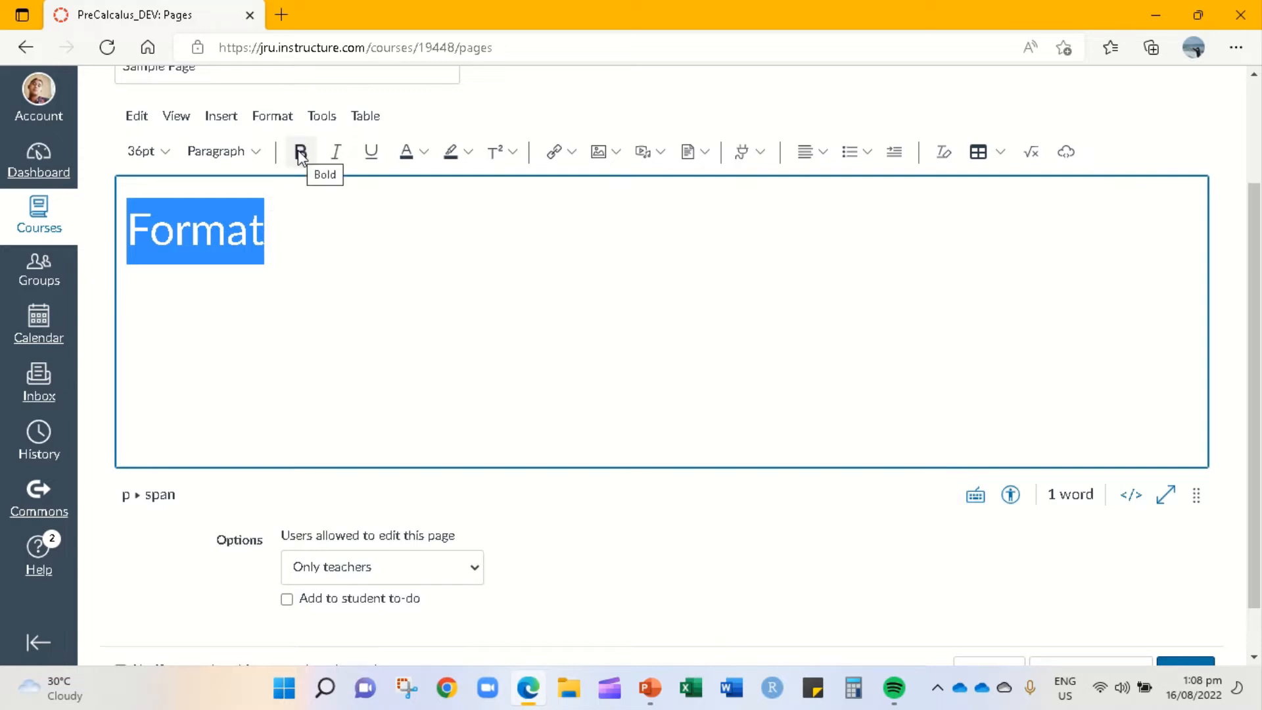
click(263, 157)
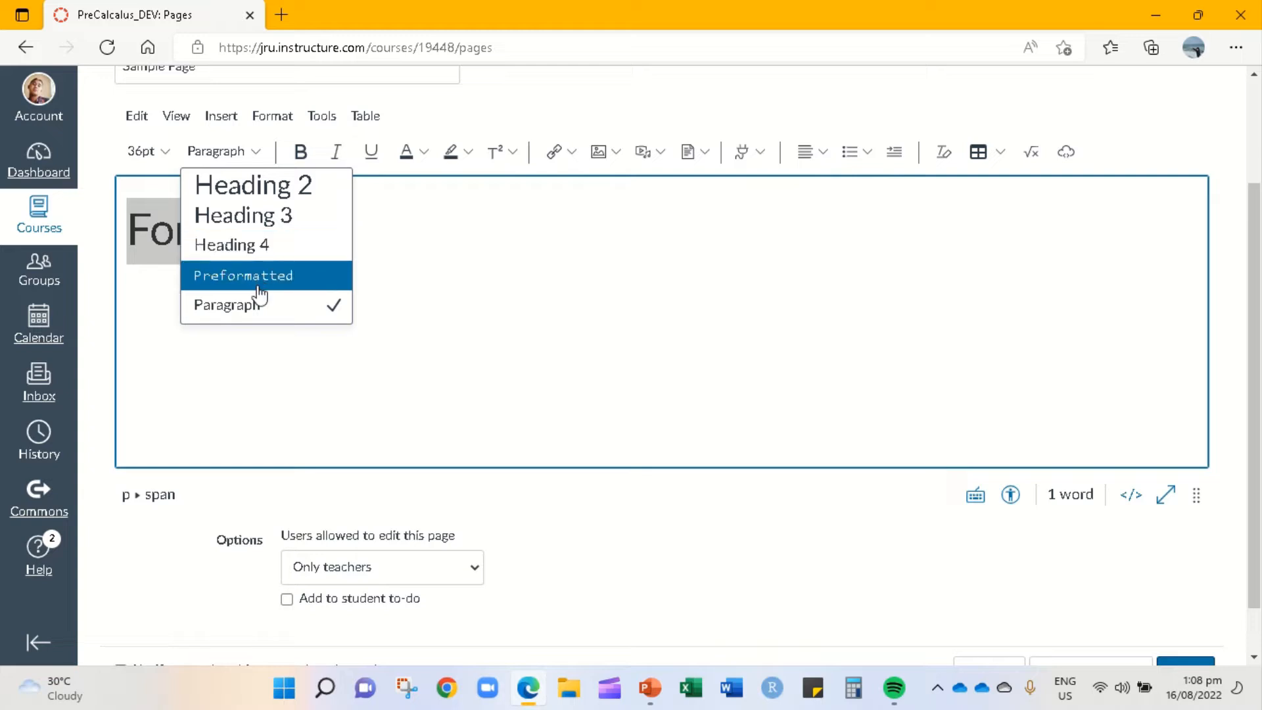
key(Escape)
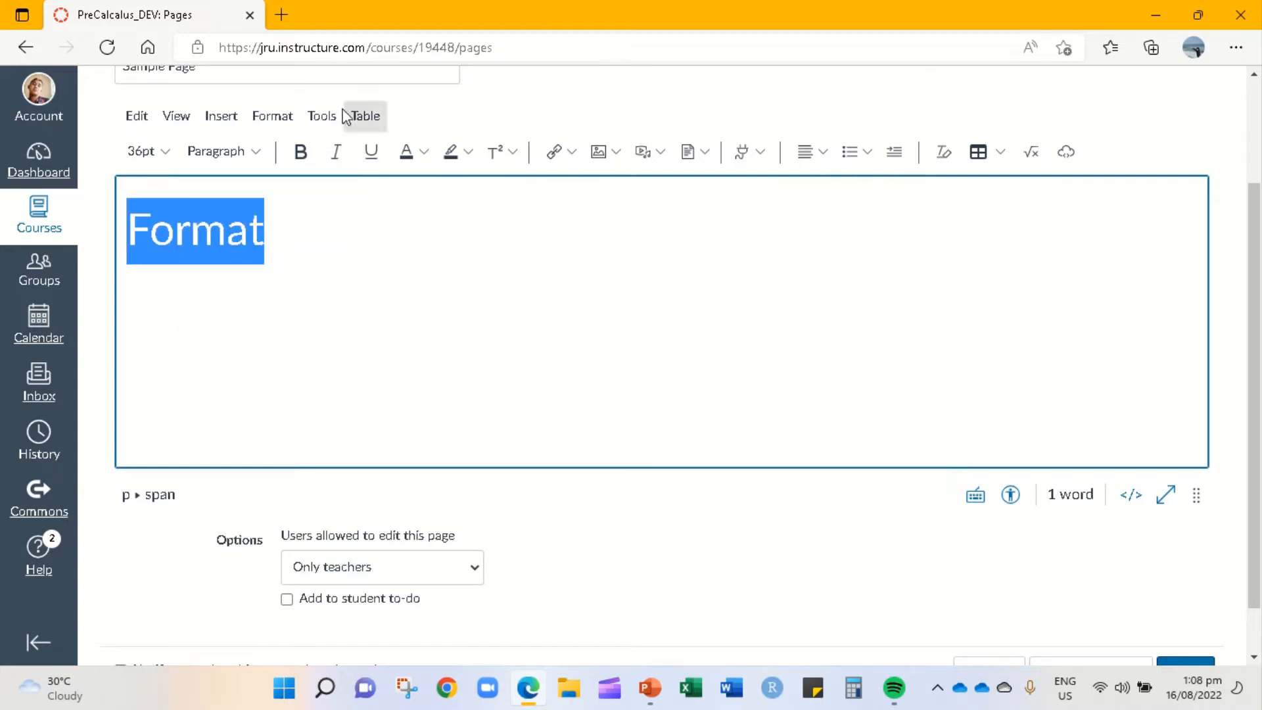
Make the word "Format" bold, italic and underlined.
click(301, 155)
click(332, 160)
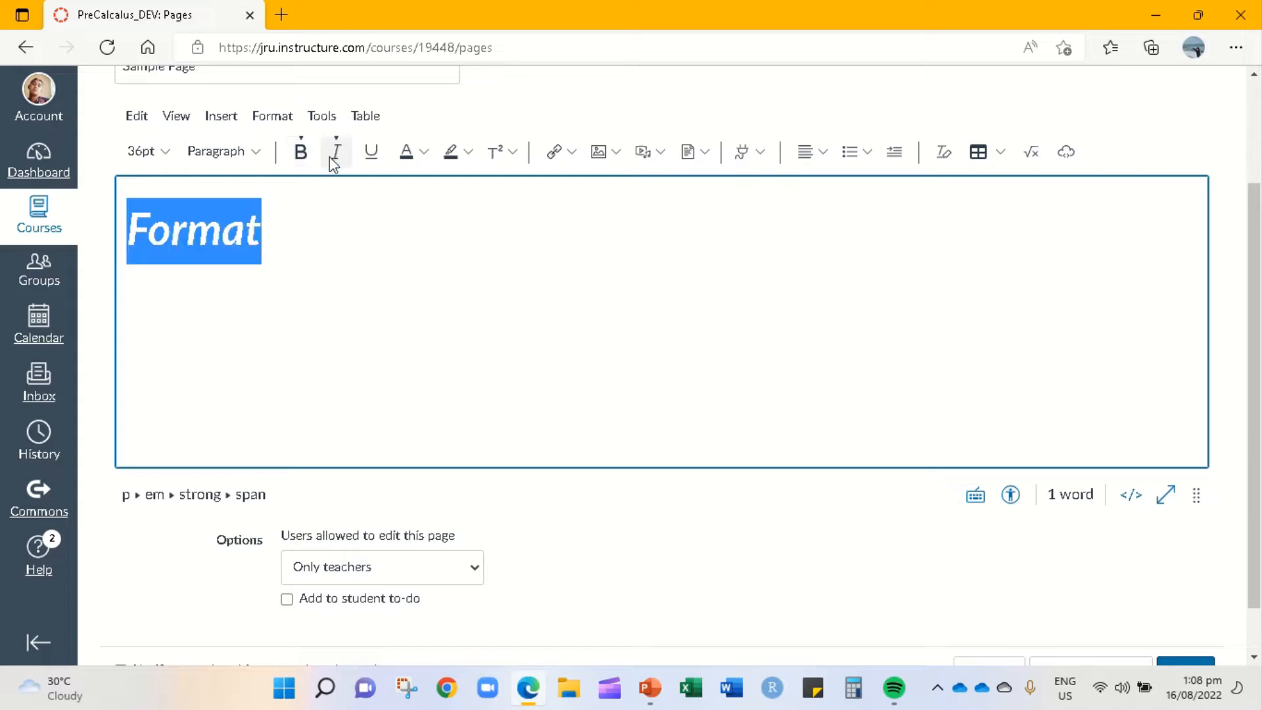
click(370, 158)
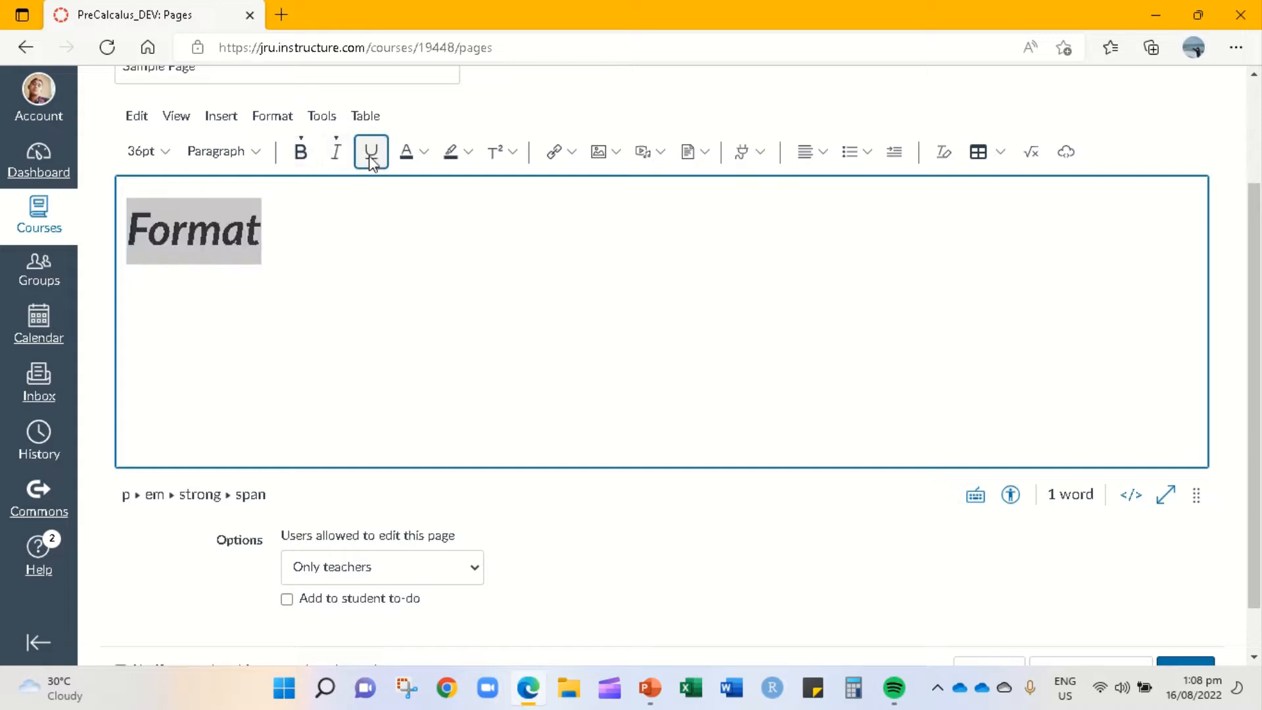
Change the text color of the word "Format" to dark red.
click(423, 156)
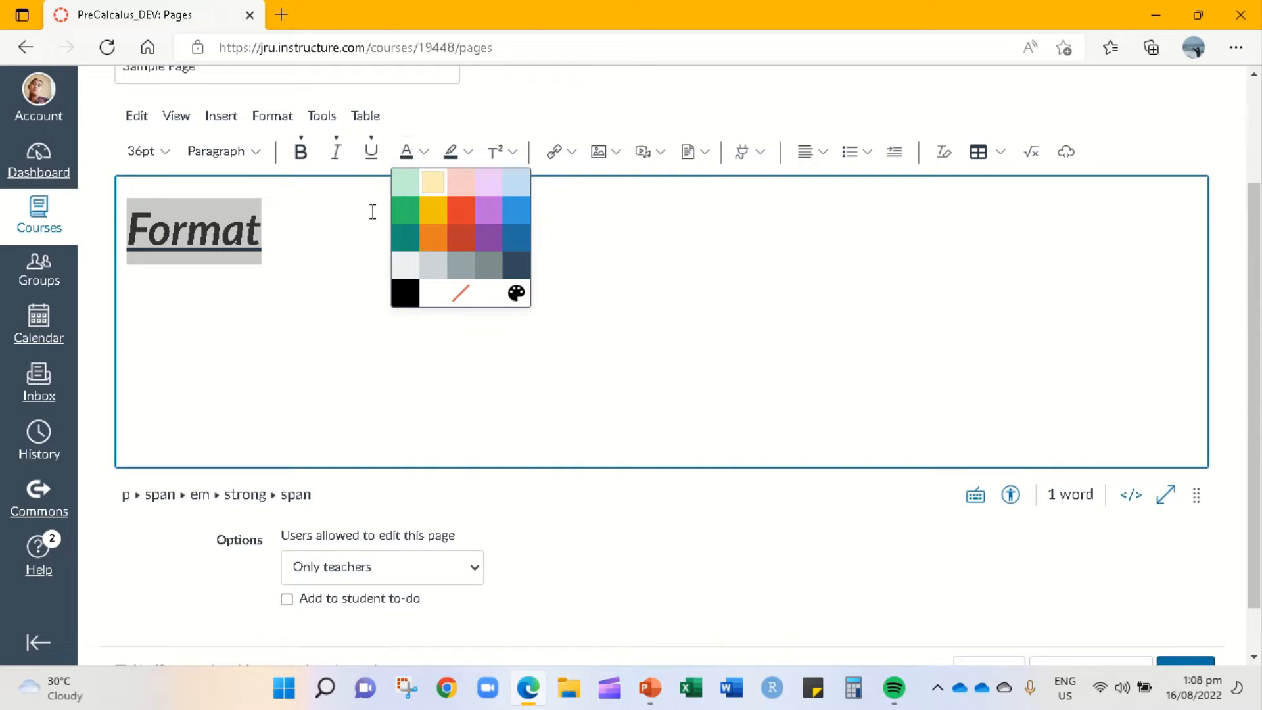
click(360, 240)
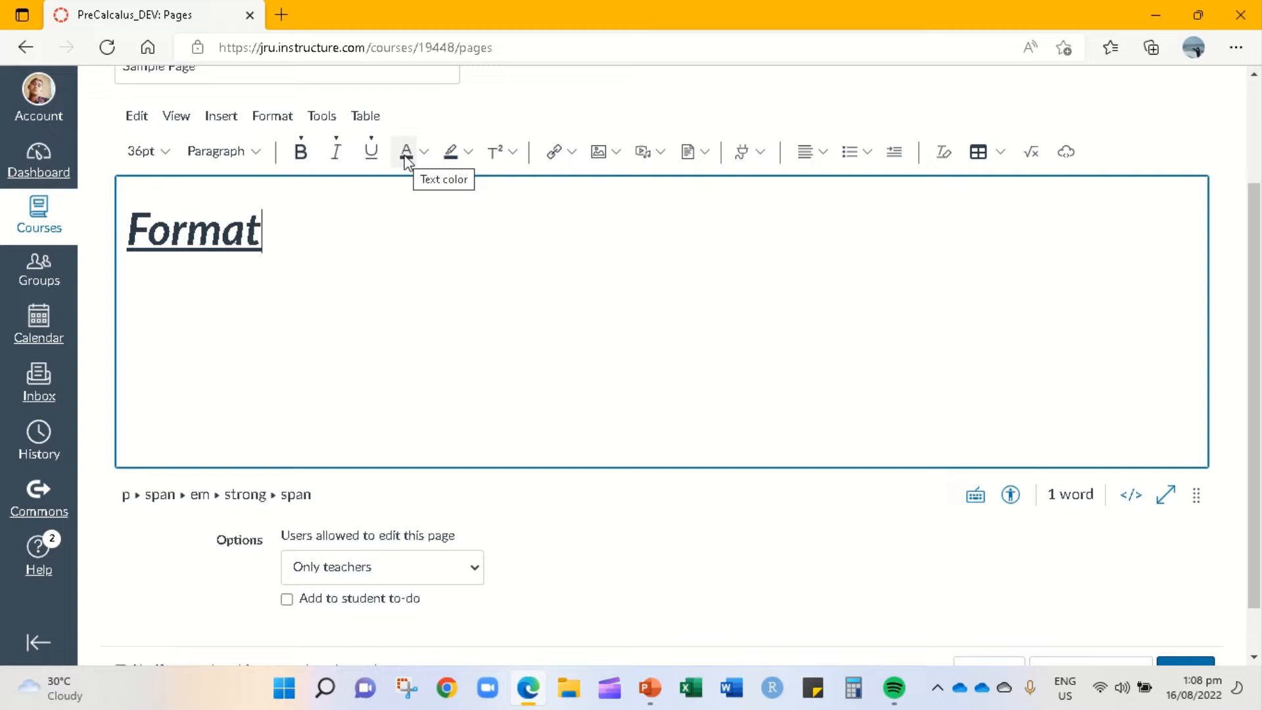
drag(265, 245, 111, 247)
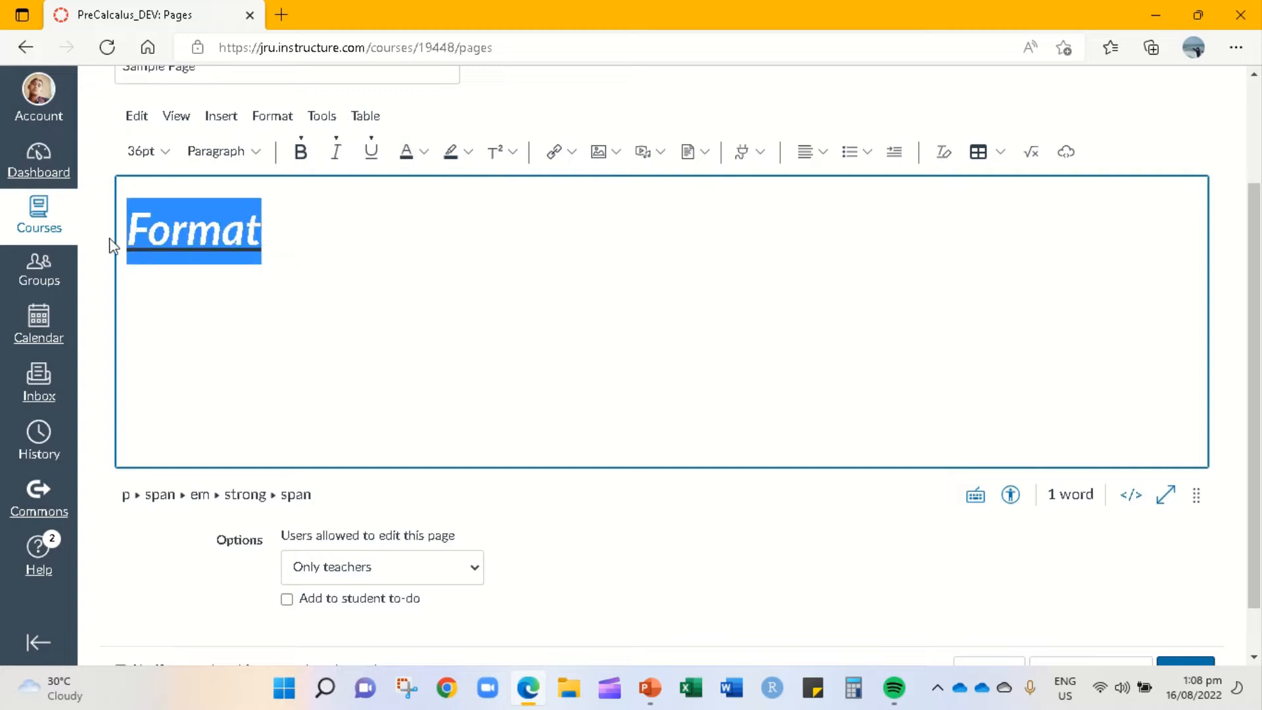
click(422, 152)
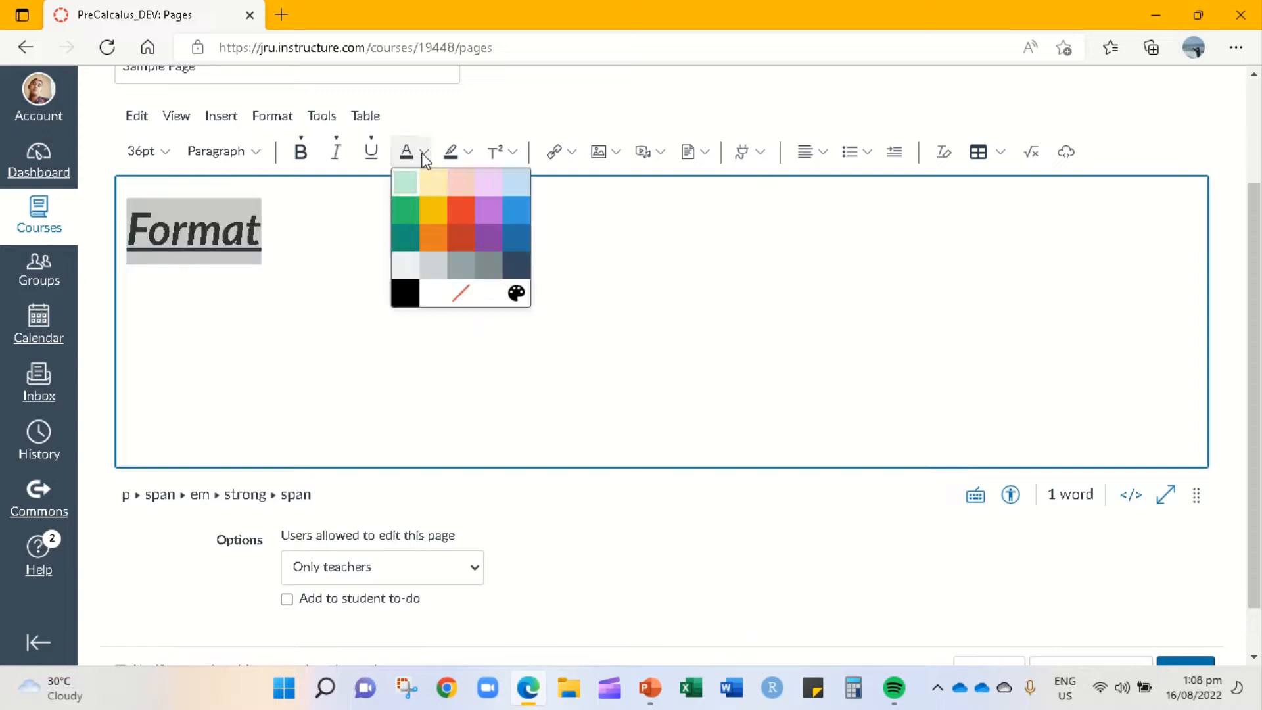
click(462, 237)
click(416, 268)
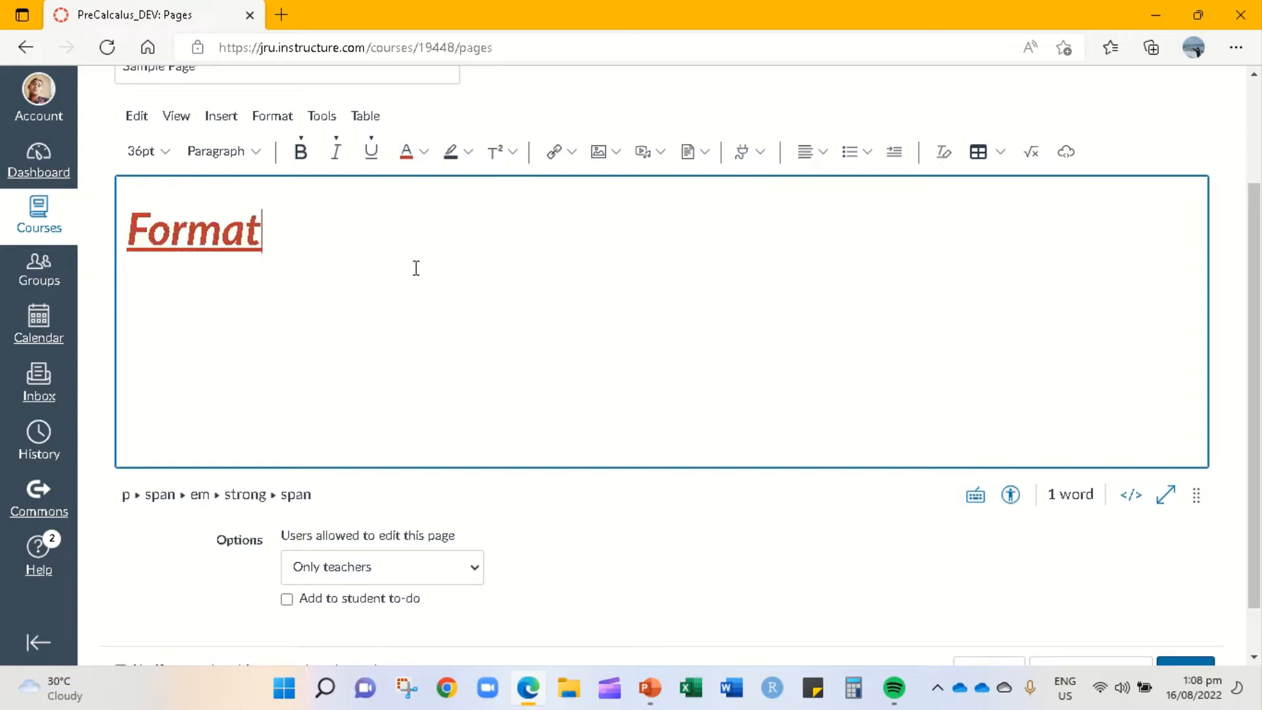
Give the word "Format" a dark teal background color.
drag(278, 205, 119, 248)
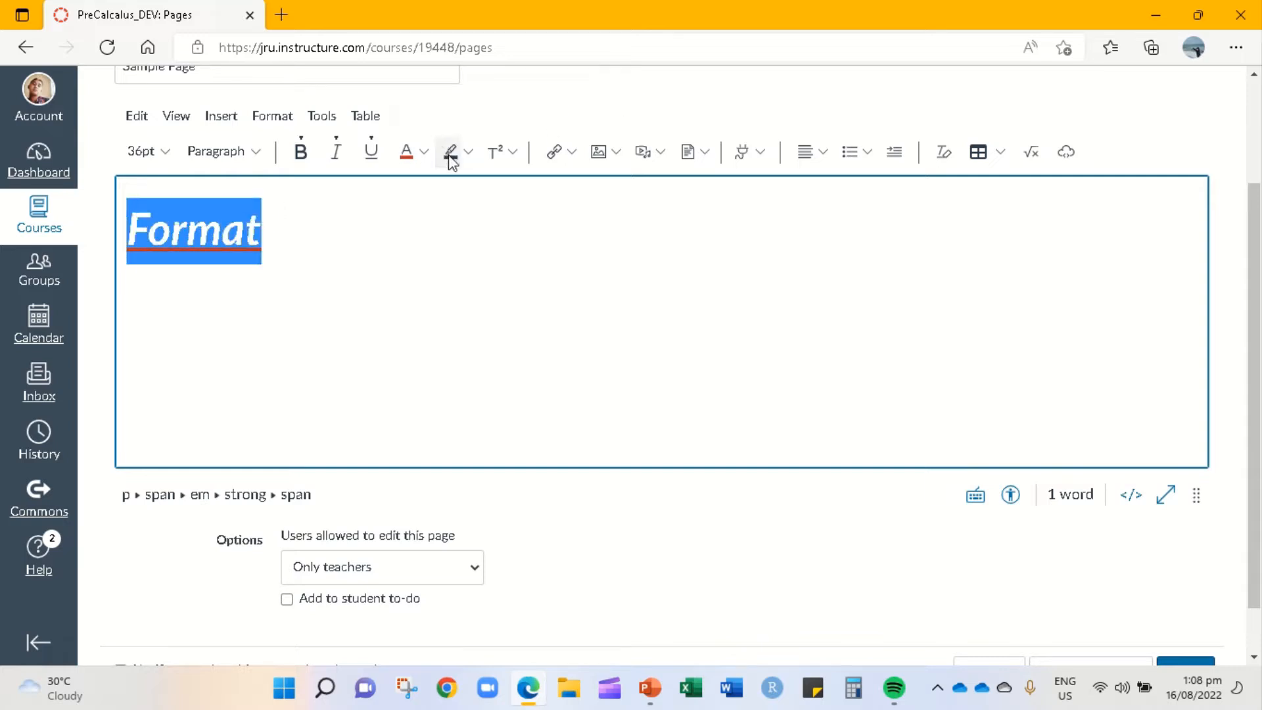
click(468, 156)
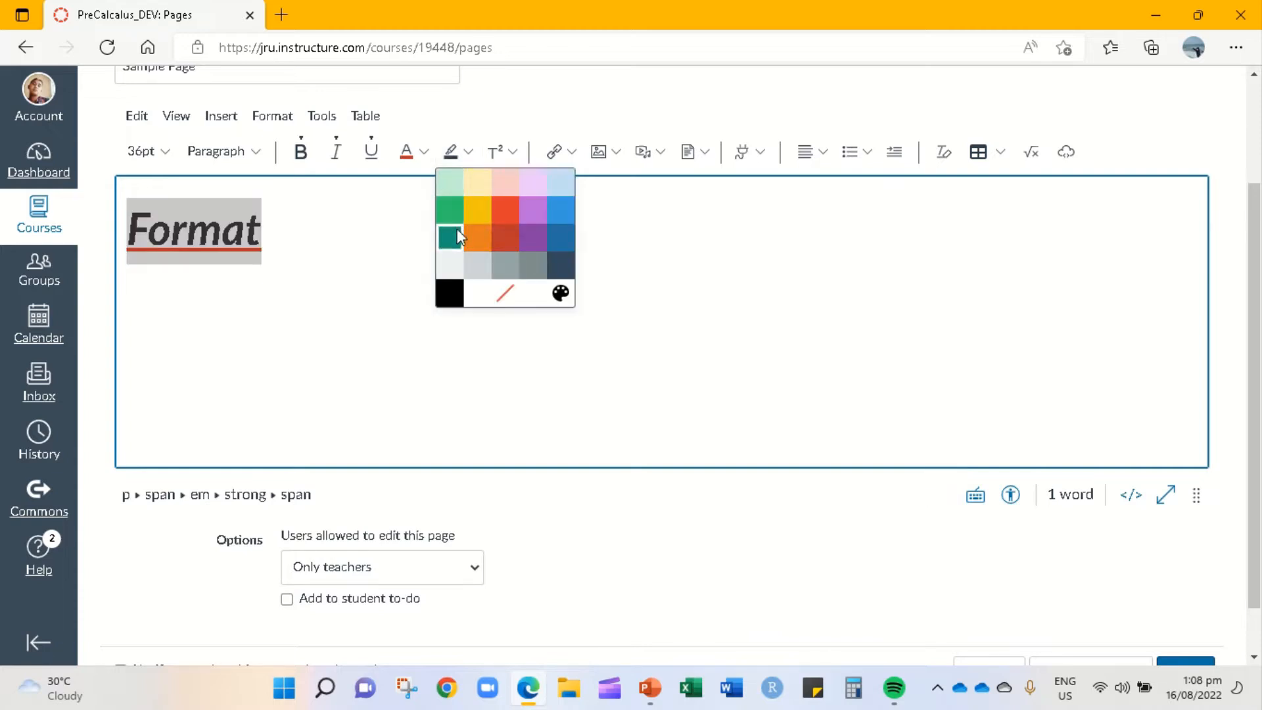
click(456, 230)
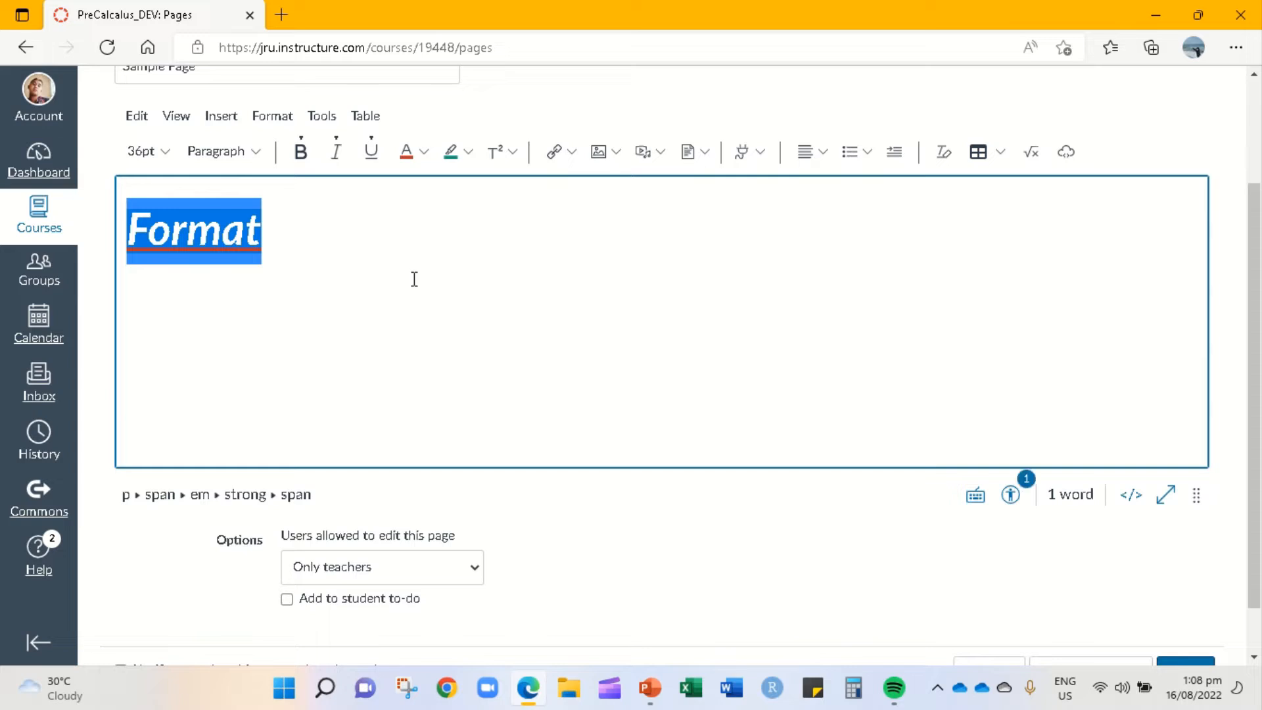
click(302, 228)
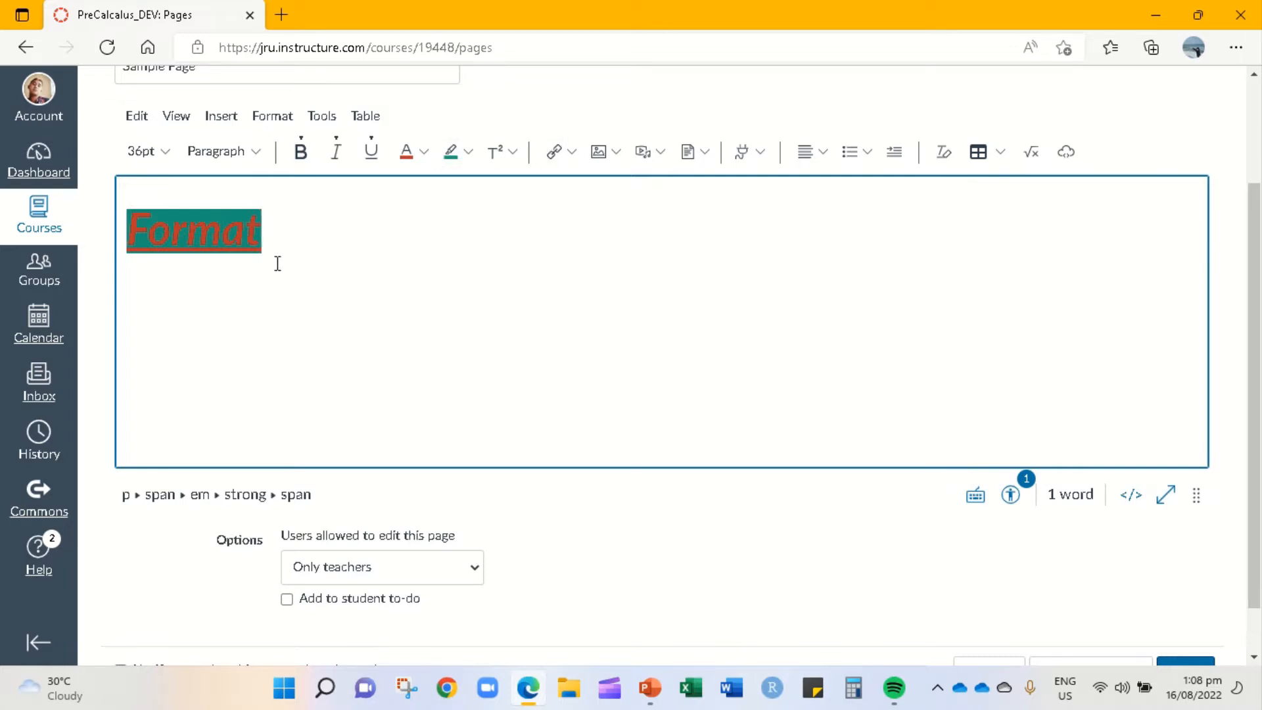
Start a new line below "Format" with black text color and a white background color.
key(Return)
click(415, 151)
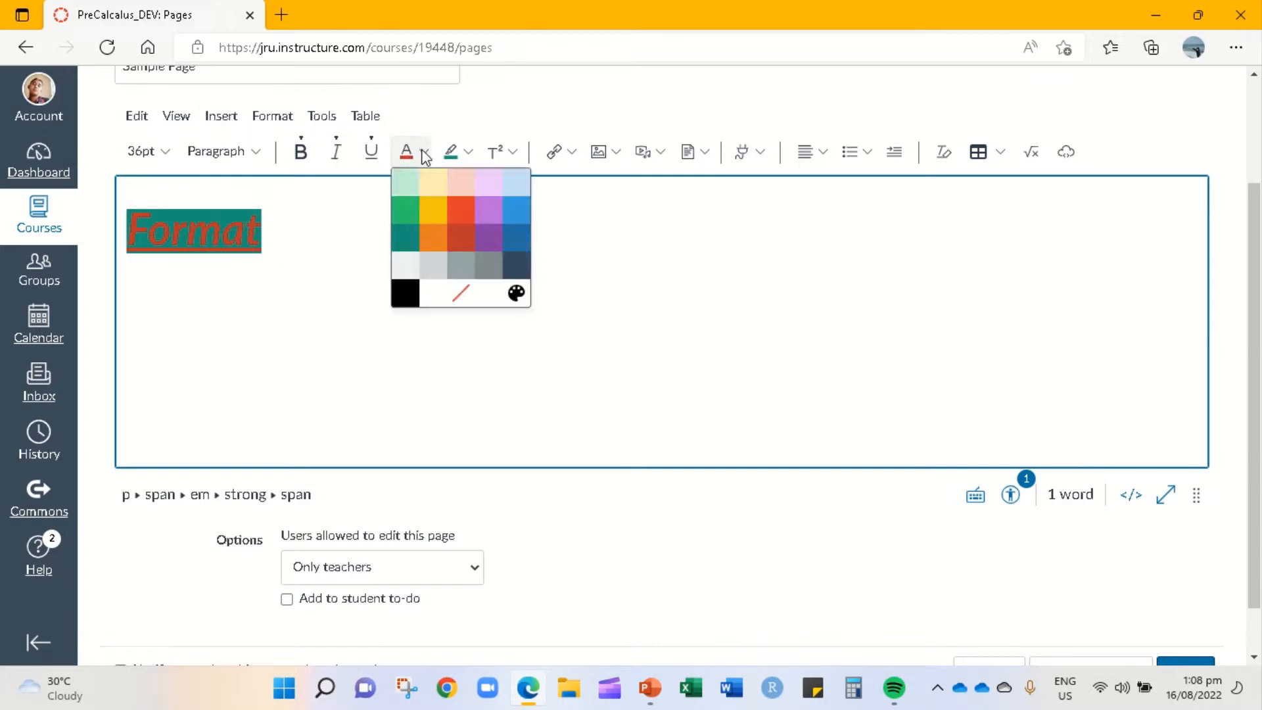
click(406, 289)
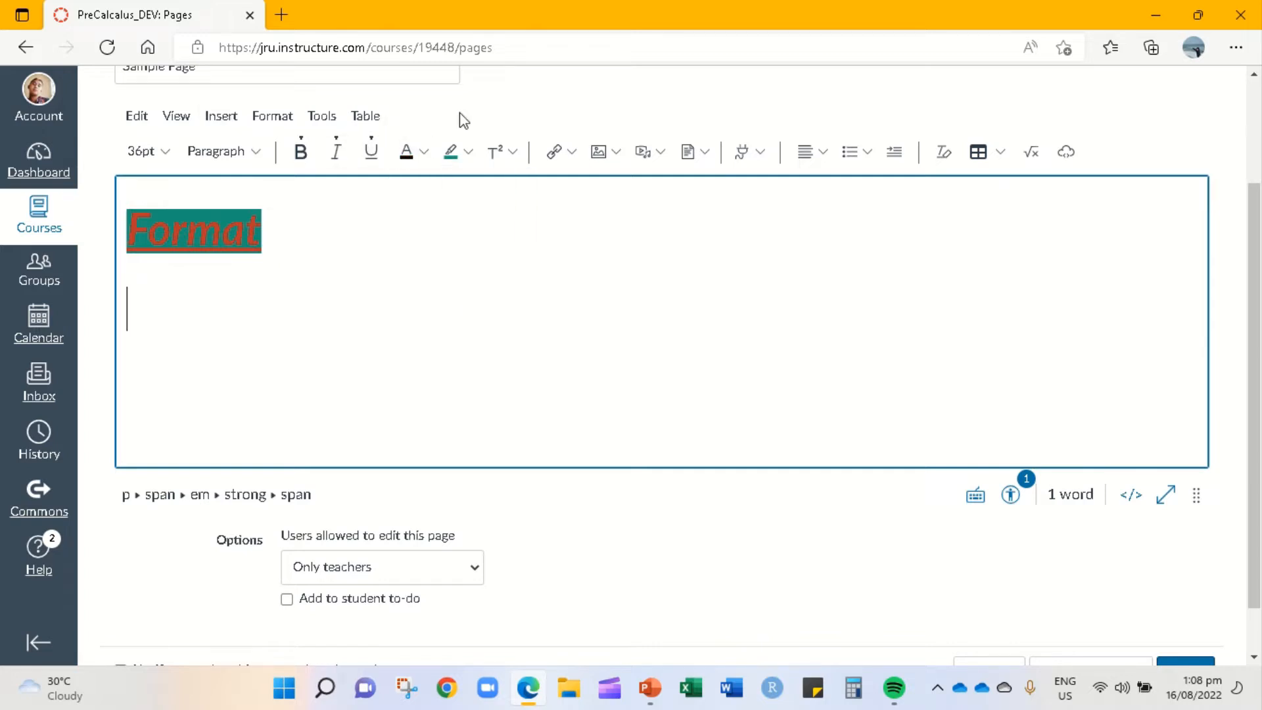
click(468, 155)
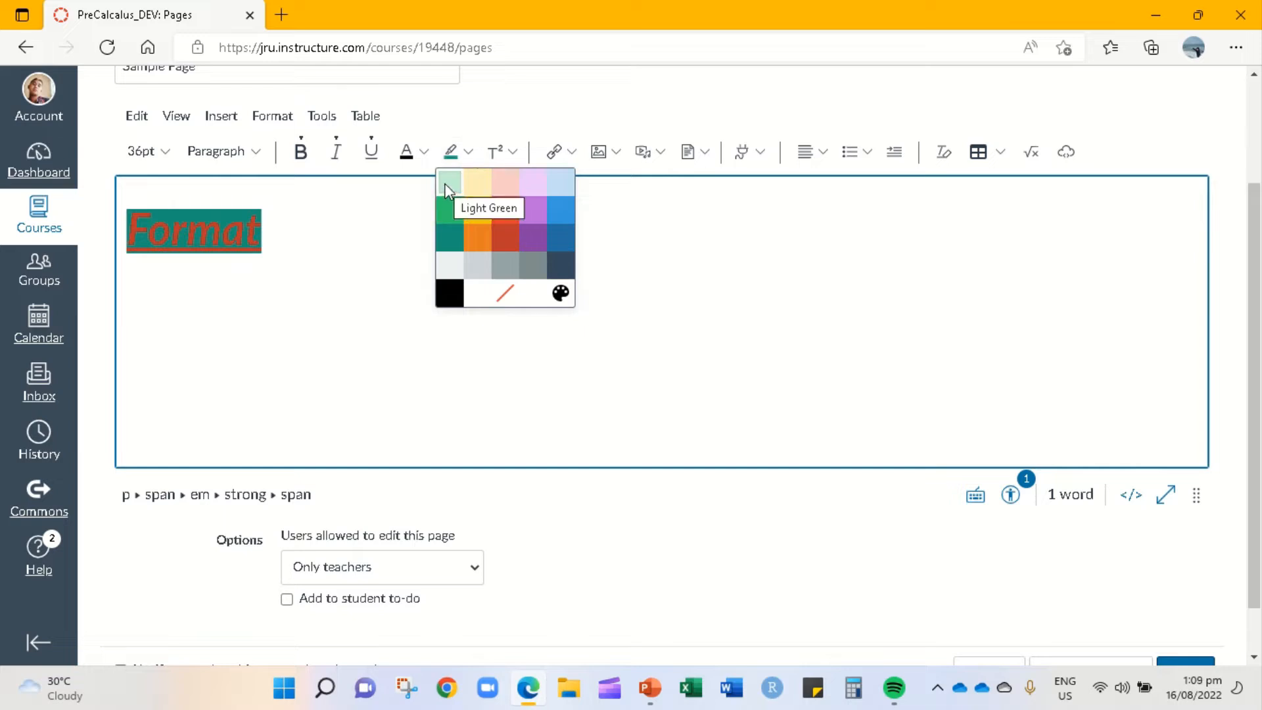
click(482, 296)
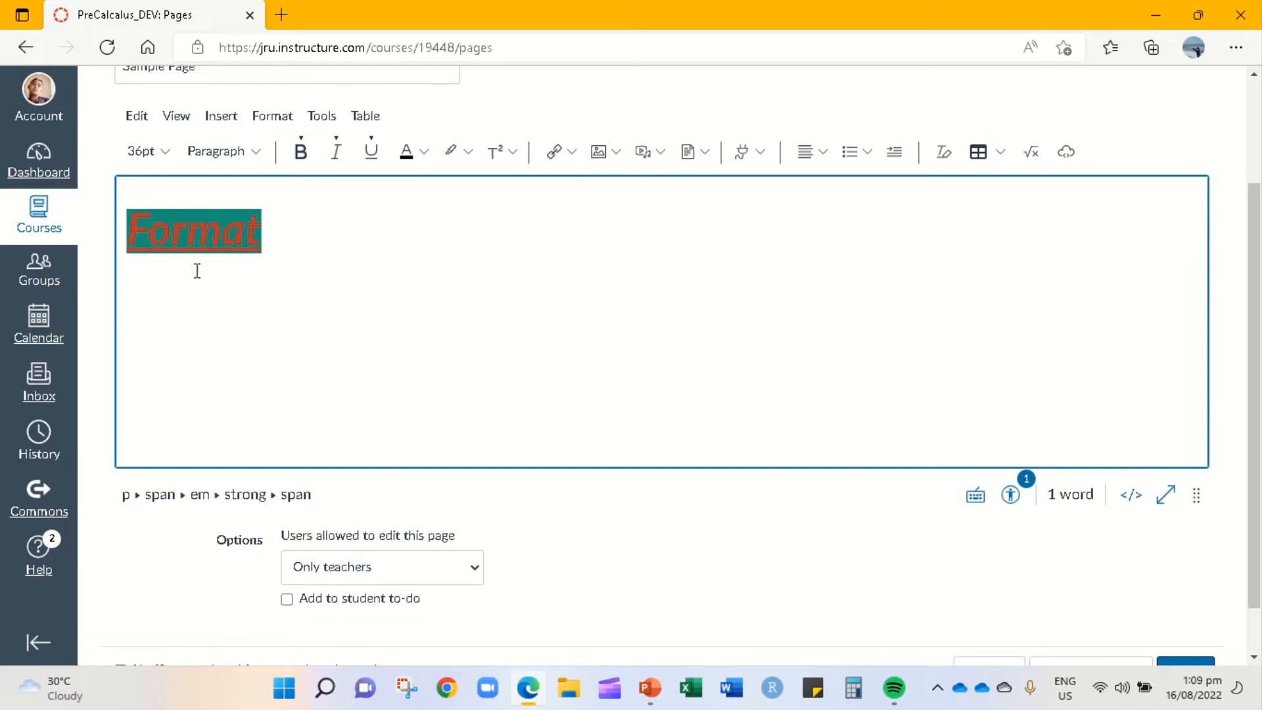
Enter "x2" on the line below "Format" and remove its underline, italic and bold formatting.
text(x2)
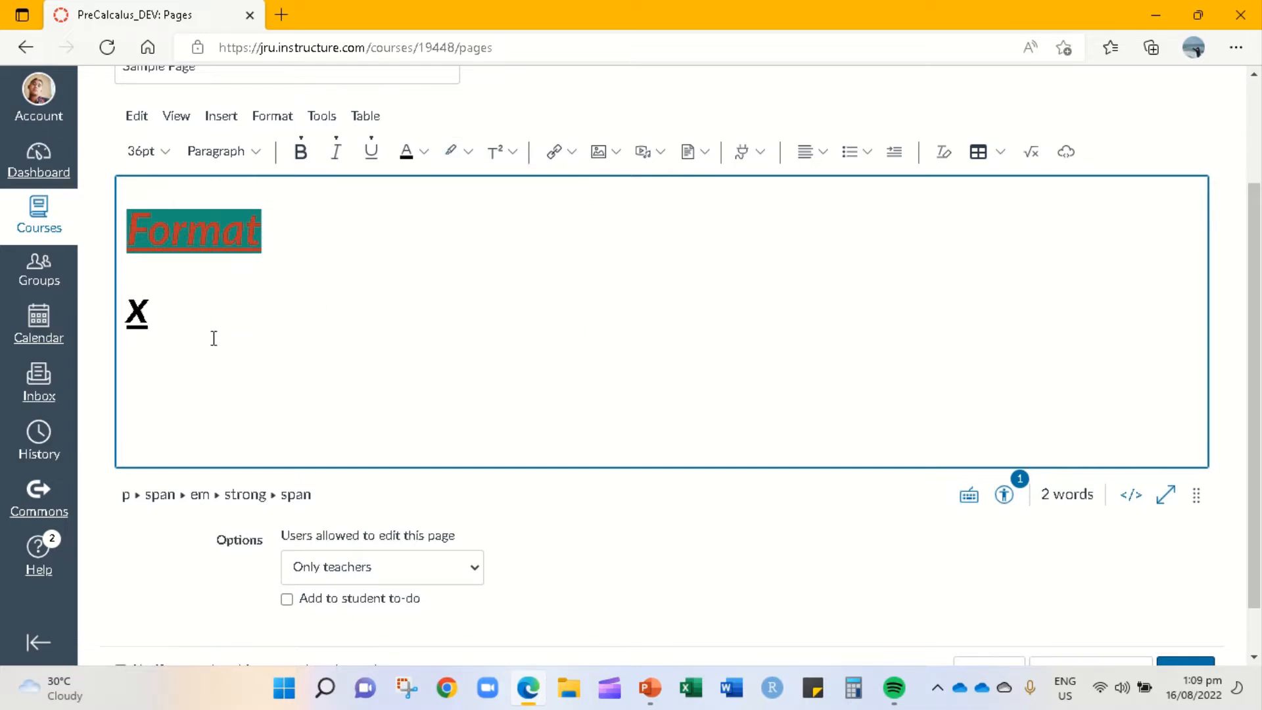
key(shift+Left)
key(shift+Left)
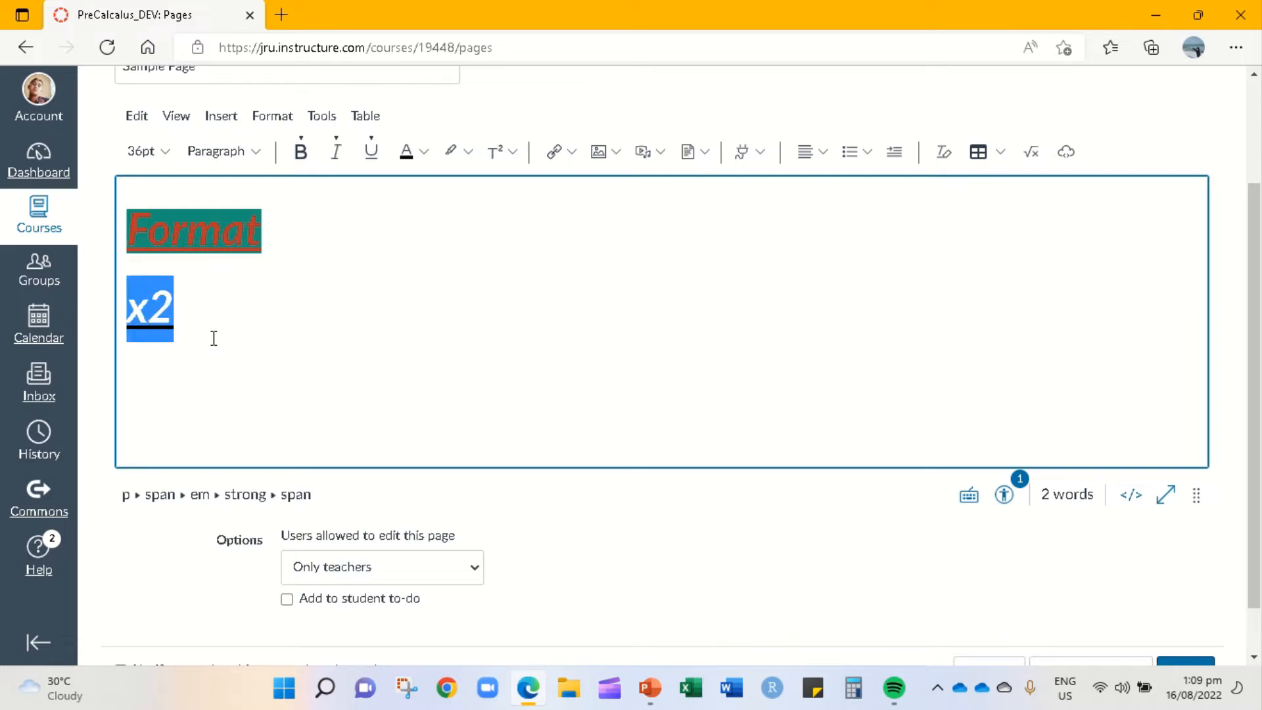
click(375, 148)
click(336, 156)
click(301, 152)
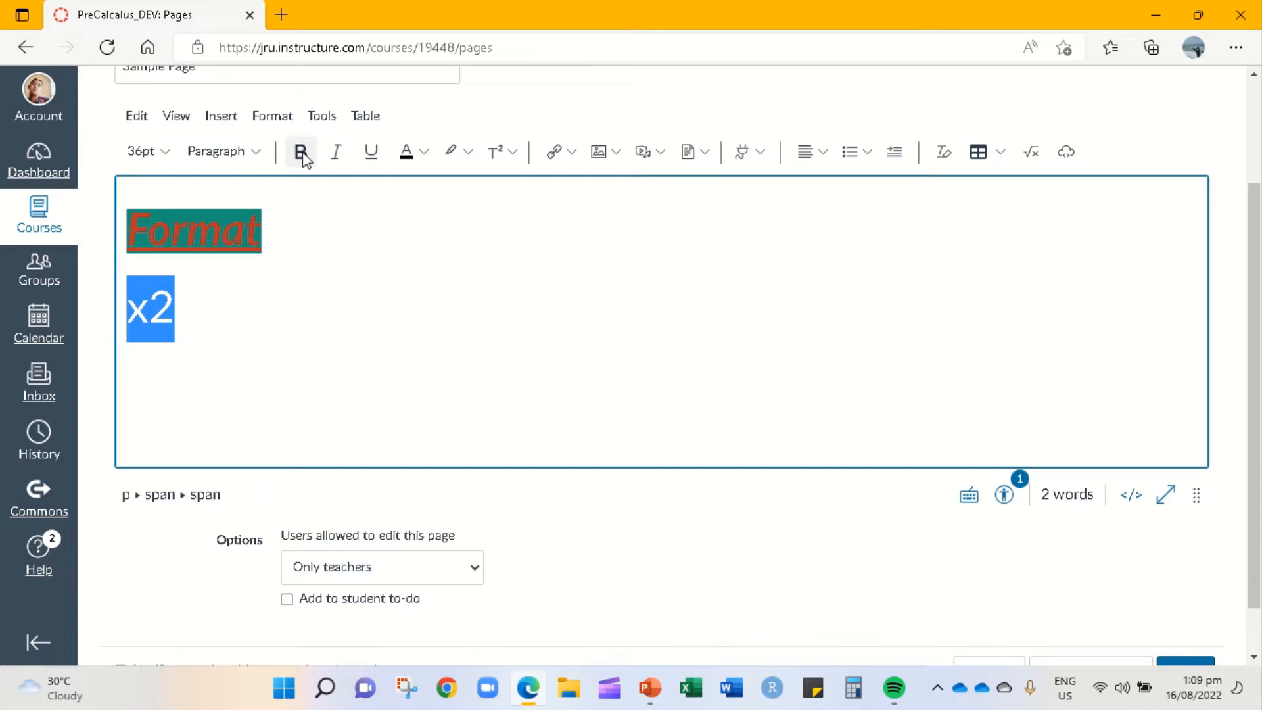
click(176, 322)
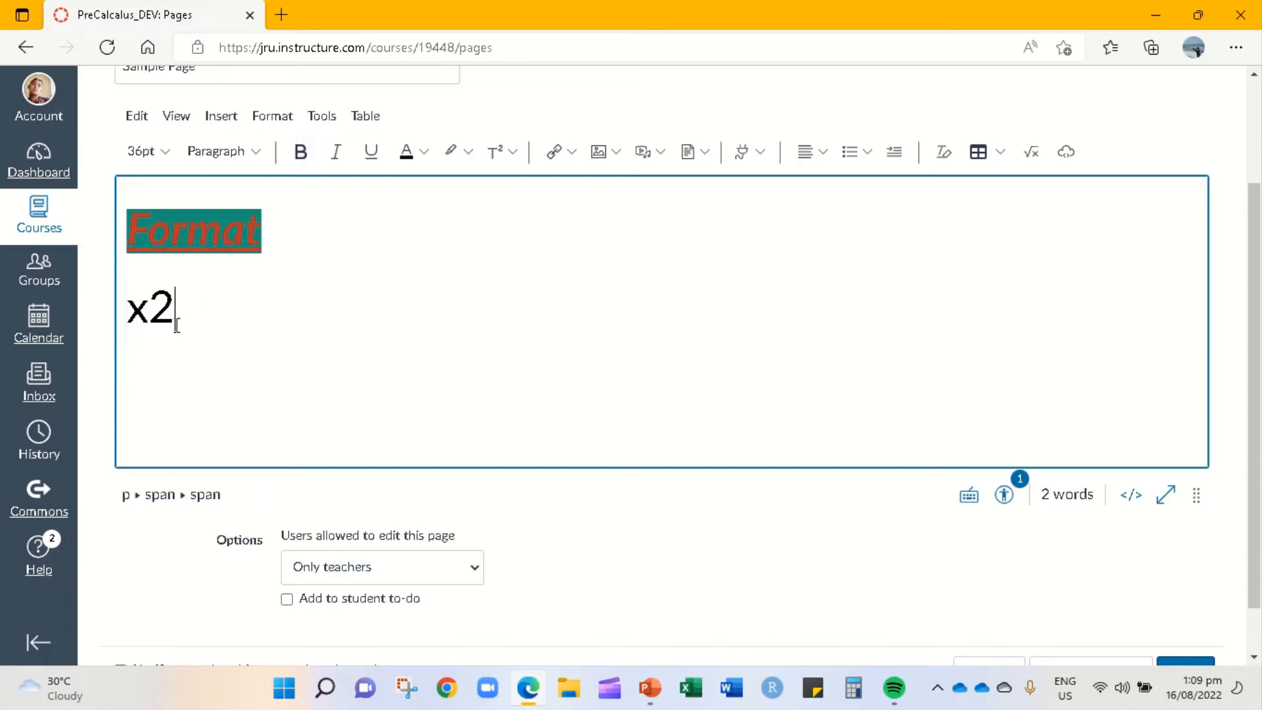
Insert a new line above "x2" and enter the heading "Exponent" on it.
click(122, 305)
key(Return)
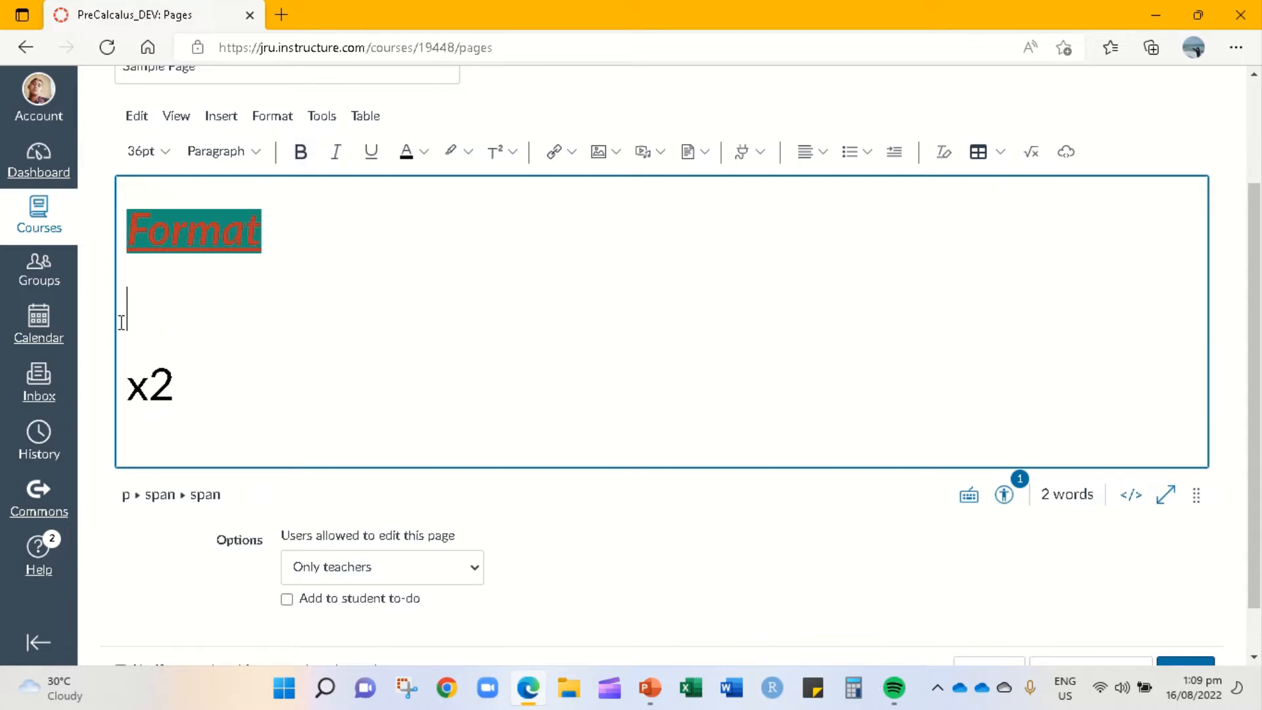
text(Exponent)
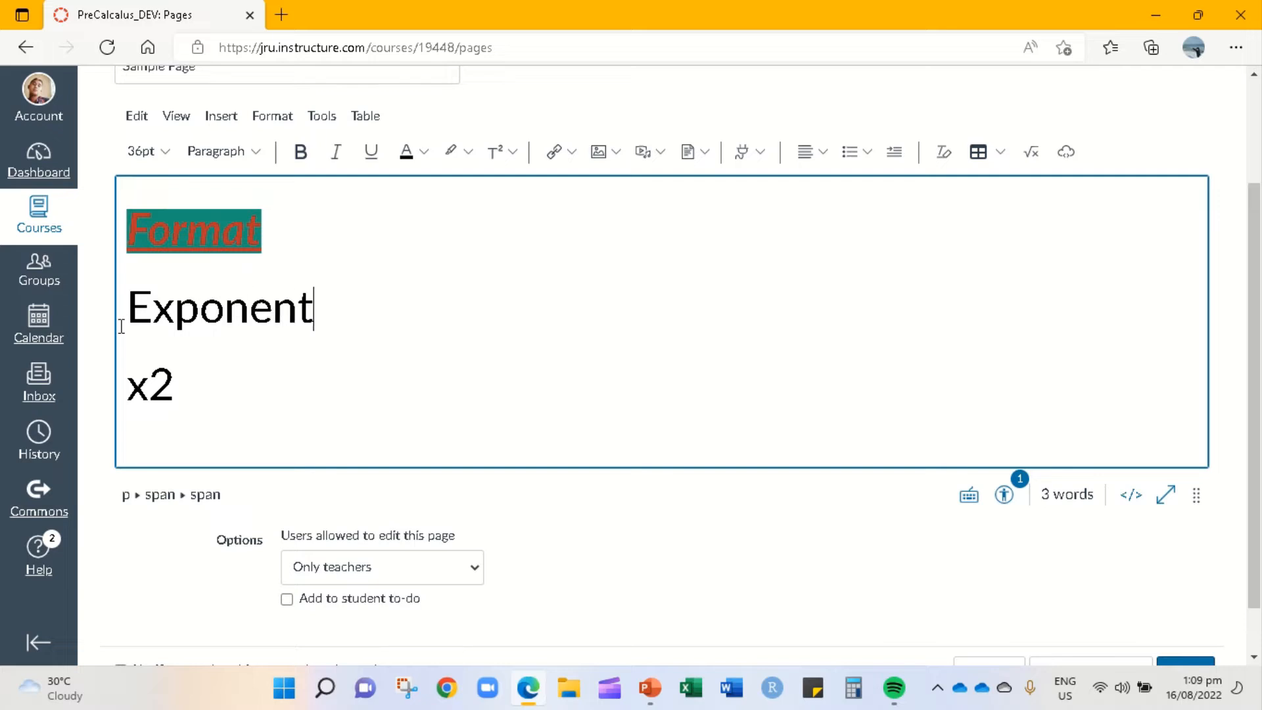
Format the 2 in "x2" as superscript.
drag(176, 385, 162, 385)
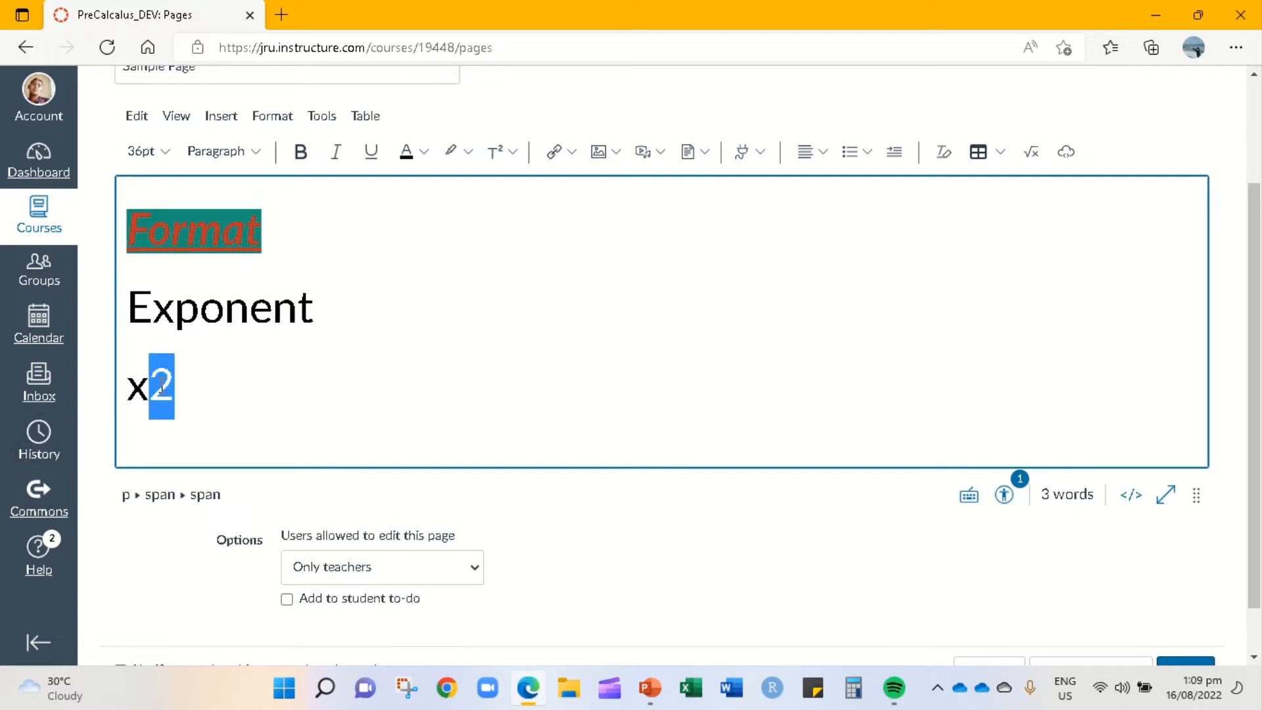
click(498, 160)
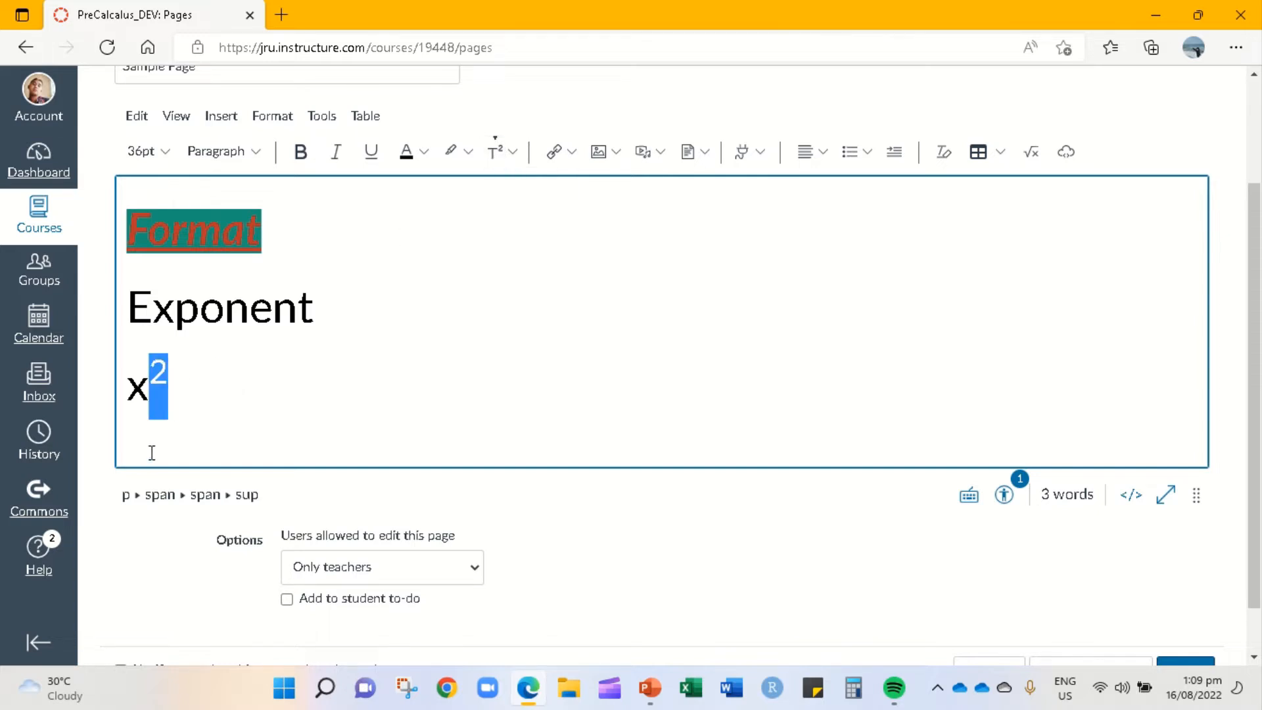
click(207, 378)
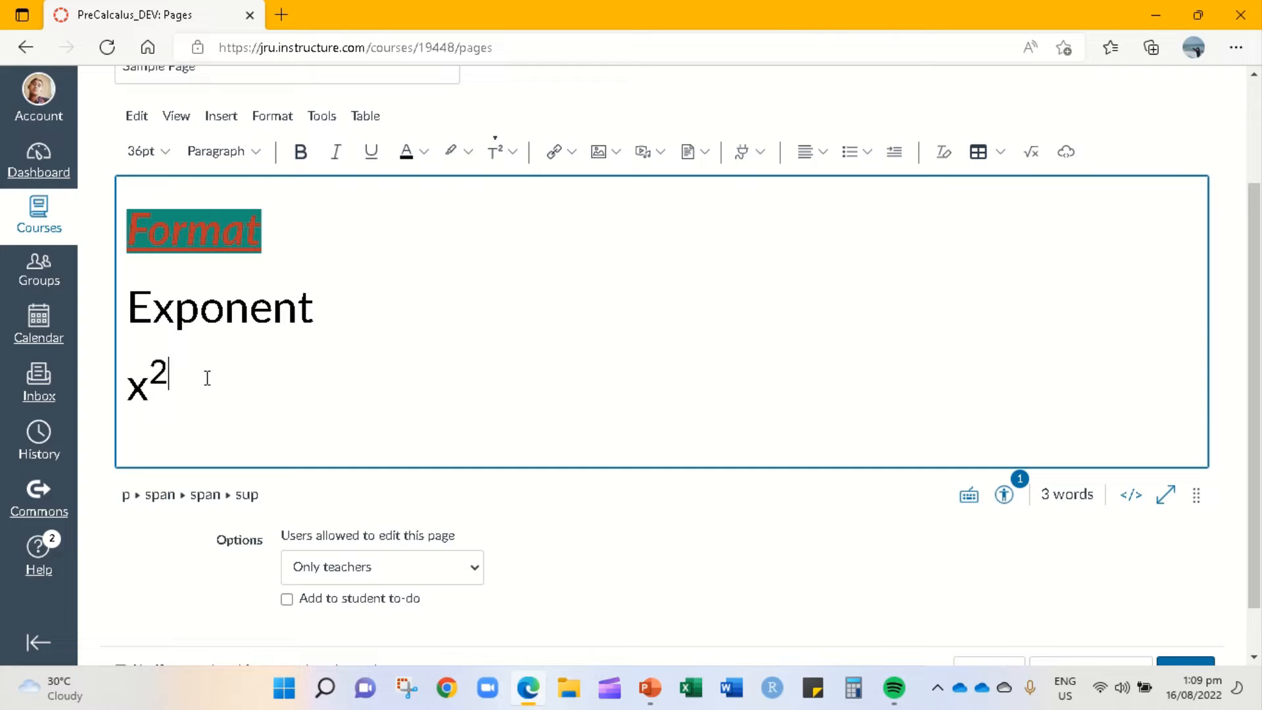
Turn superscript off after the exponent and enter the heading "Subscript" two lines below the expression.
click(499, 152)
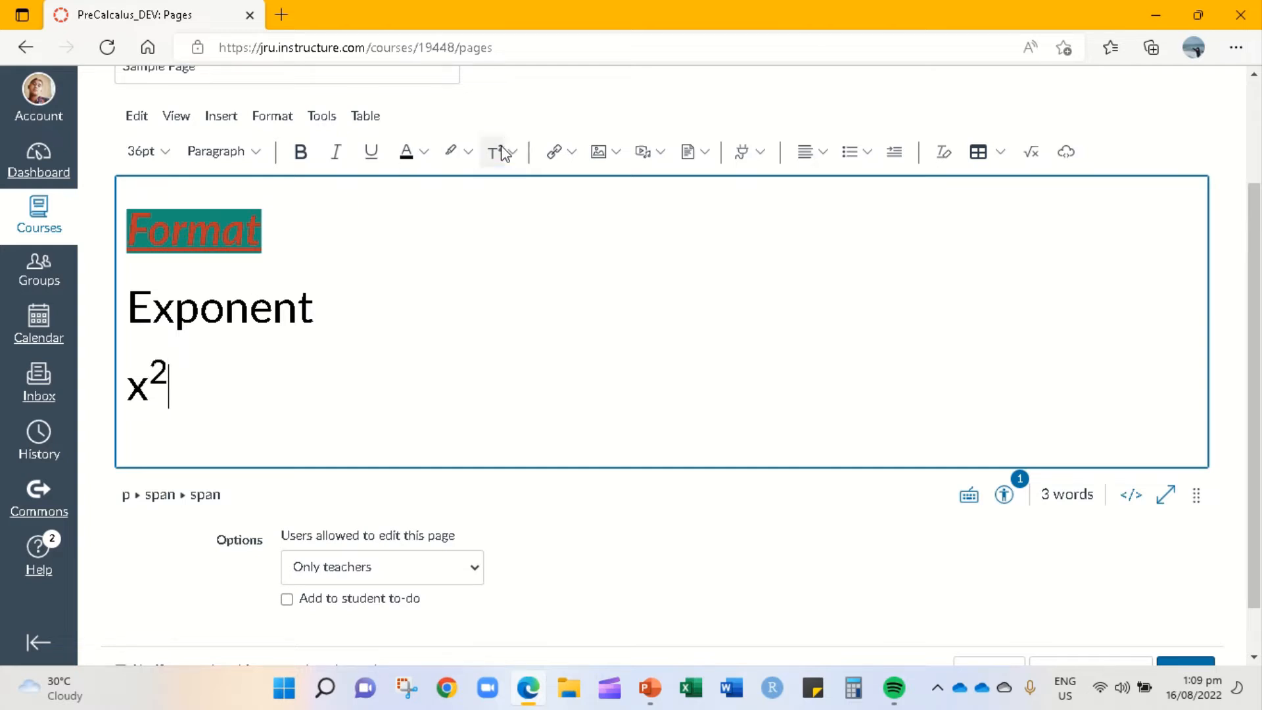
key(Return)
key(Return)
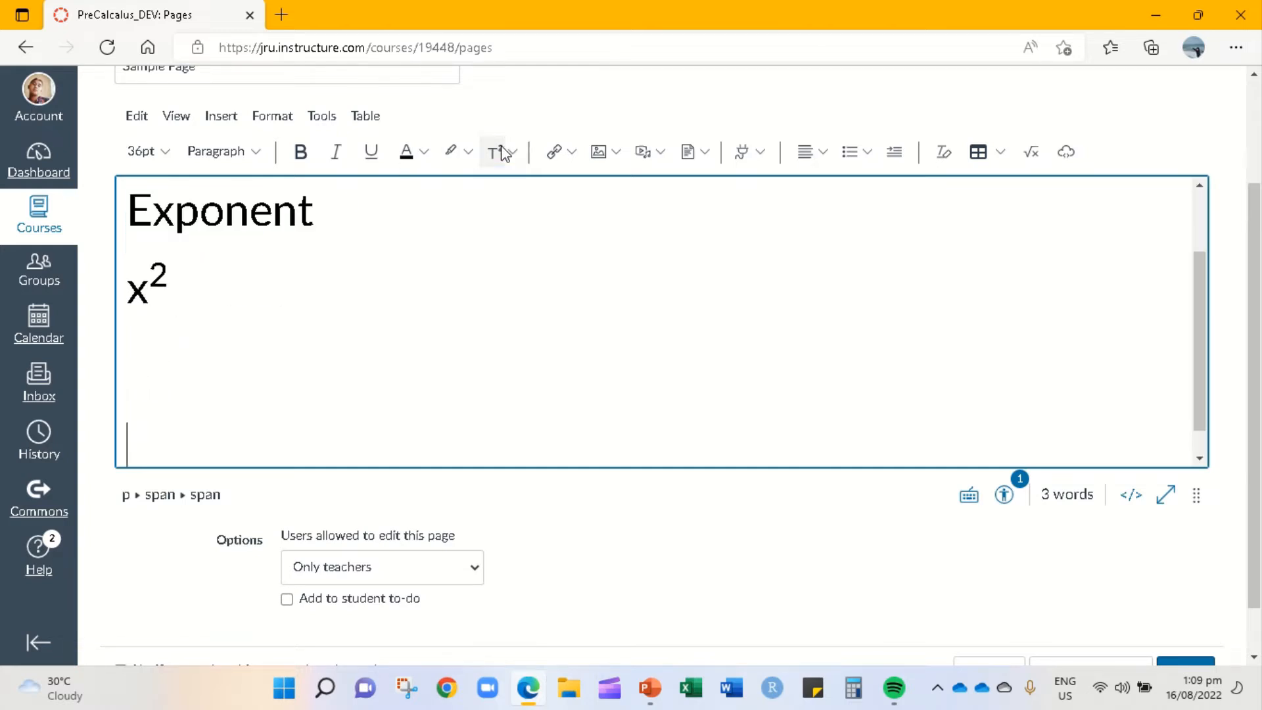
text(Subscript)
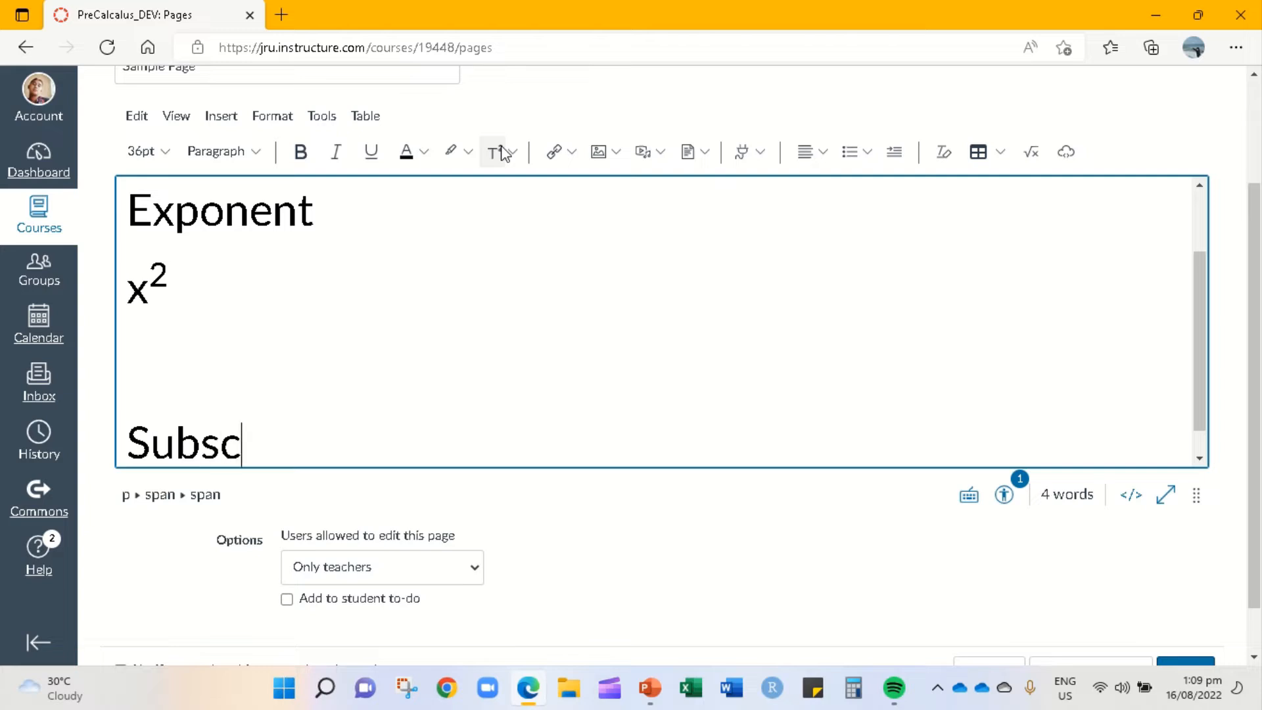
Add "(Superscript)" after the heading "Exponent".
key(Up)
key(Up)
key(Up)
key(Up)
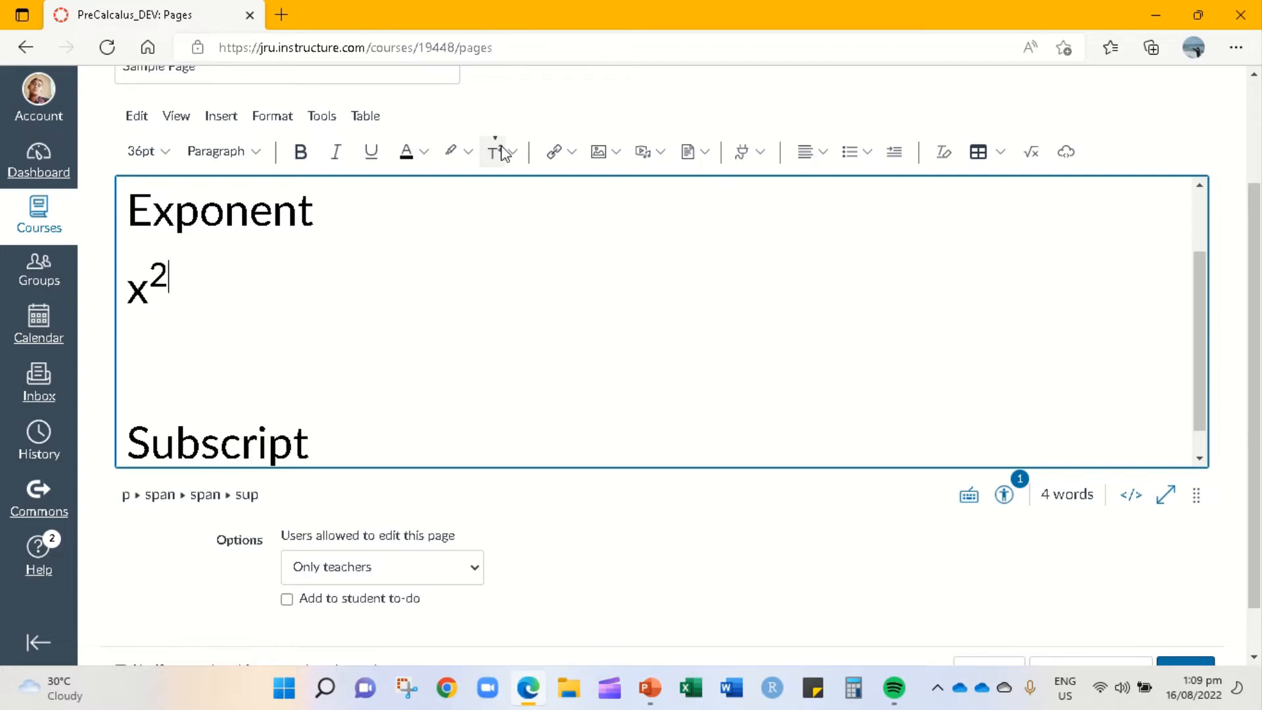
key(Down)
text(()
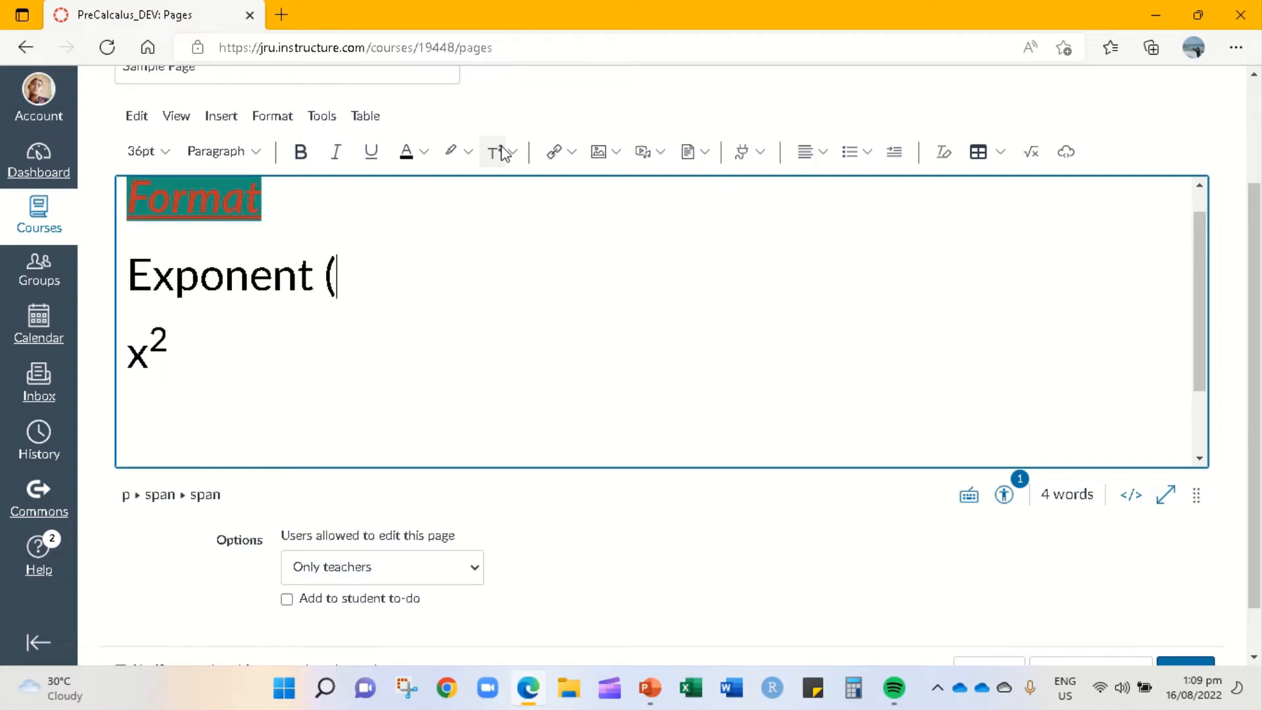
text(Superscript))
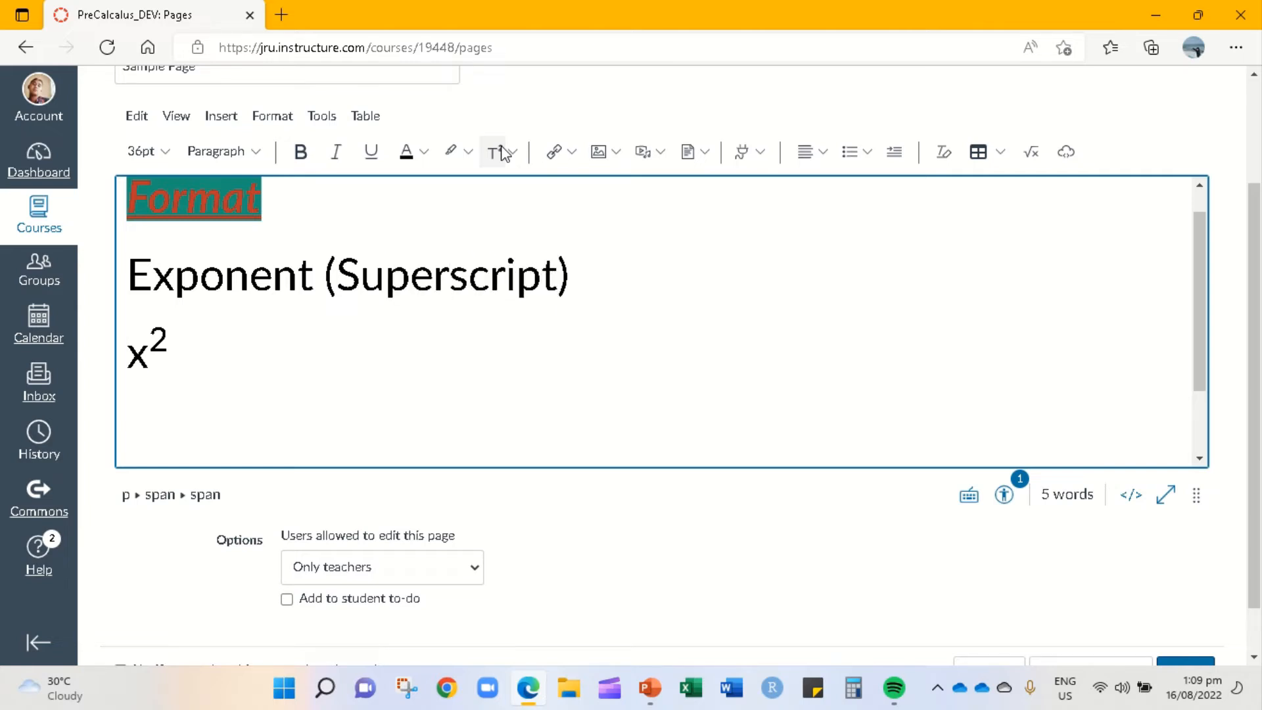
Enter "a4" on a new line below the heading "Subscript".
key(Down)
key(Down)
key(Down)
key(Return)
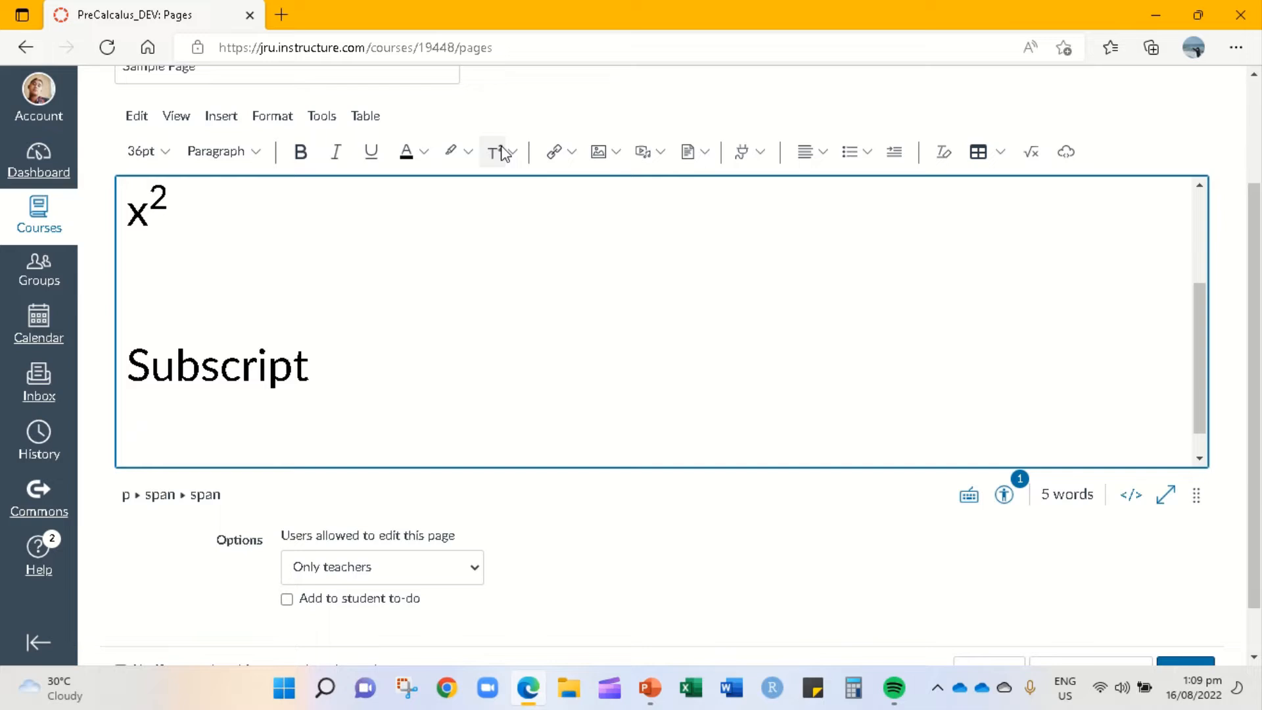
text(a_)
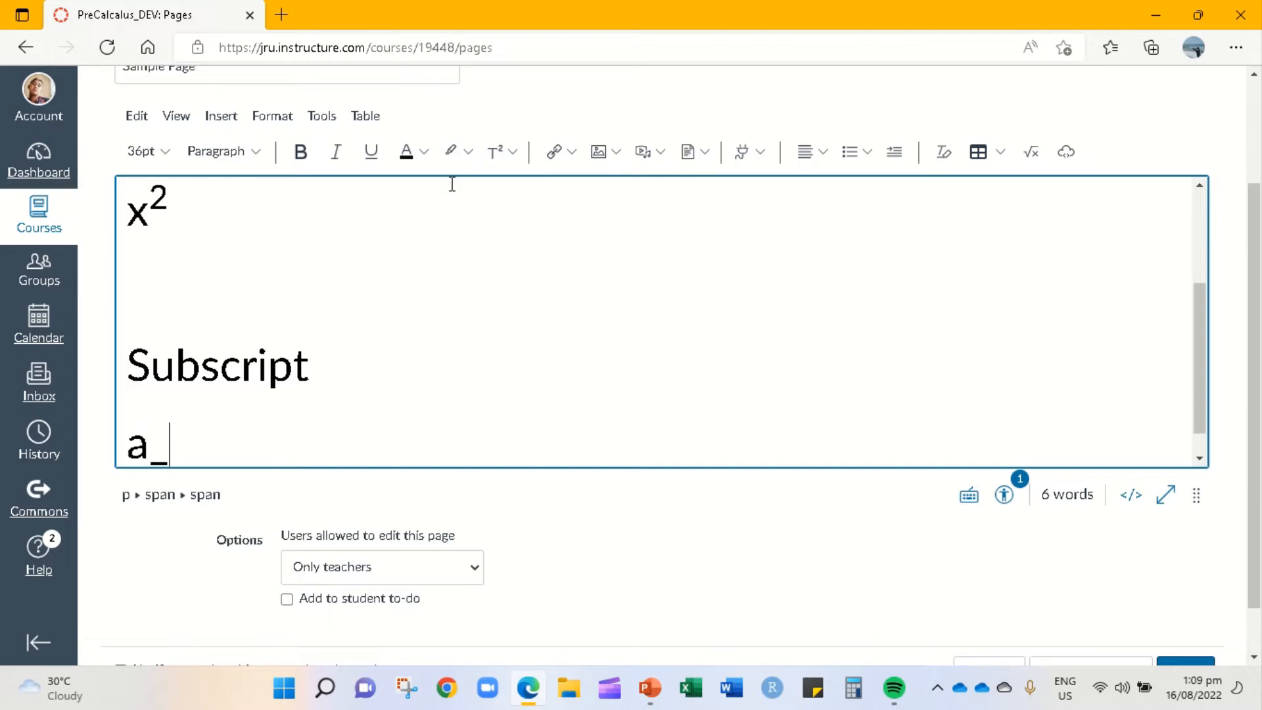
key(BackSpace)
text(4)
Format the 4 in "a4" as subscript.
key(shift+Left)
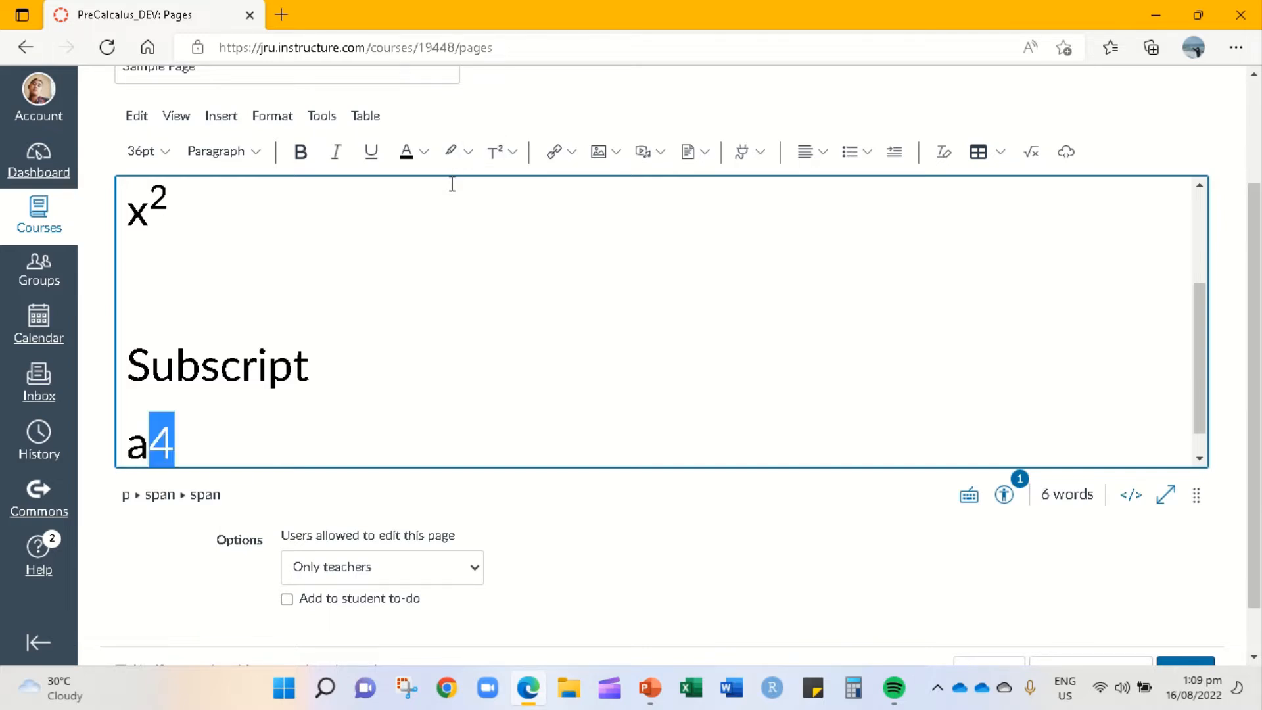
click(513, 153)
click(505, 192)
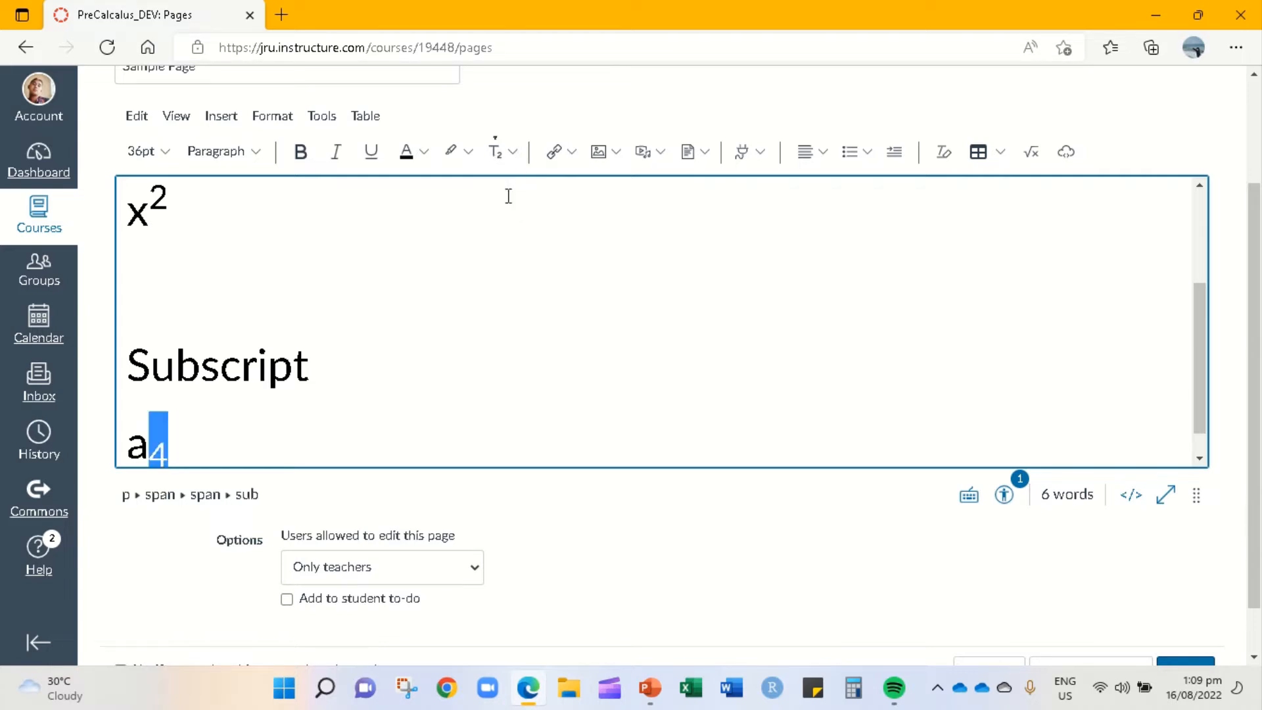
key(Right)
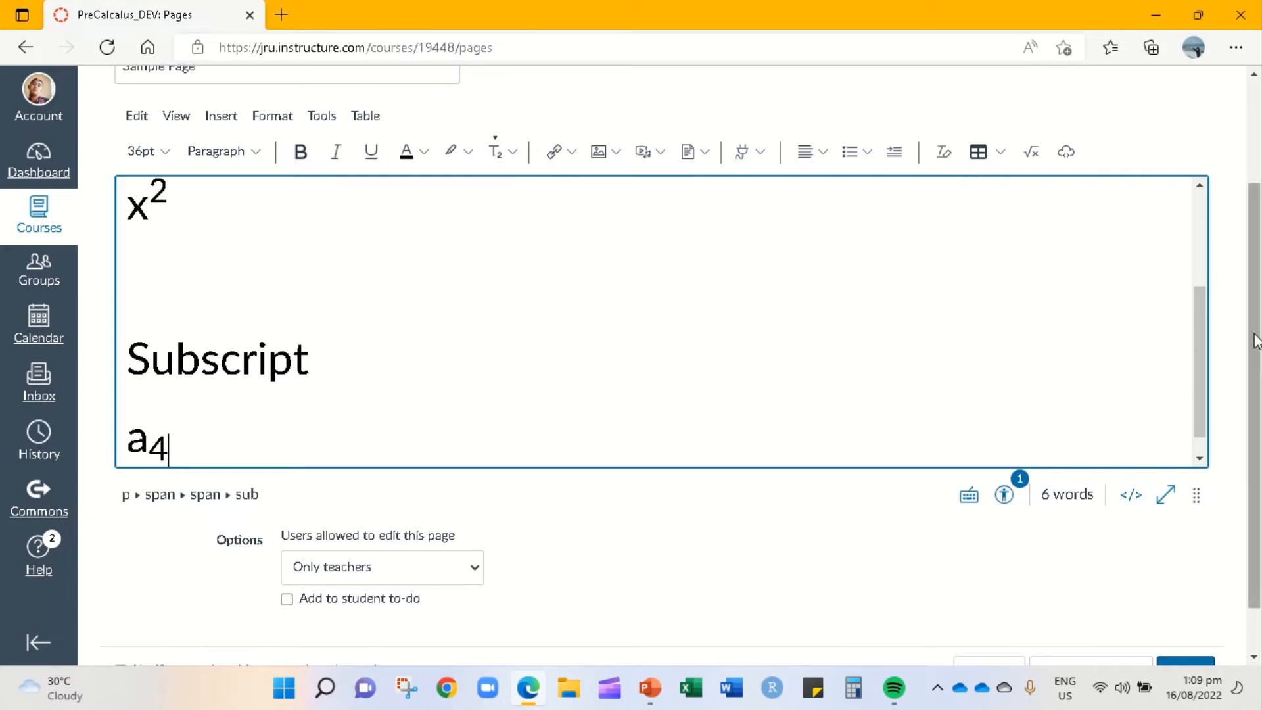
drag(1200, 335, 1198, 373)
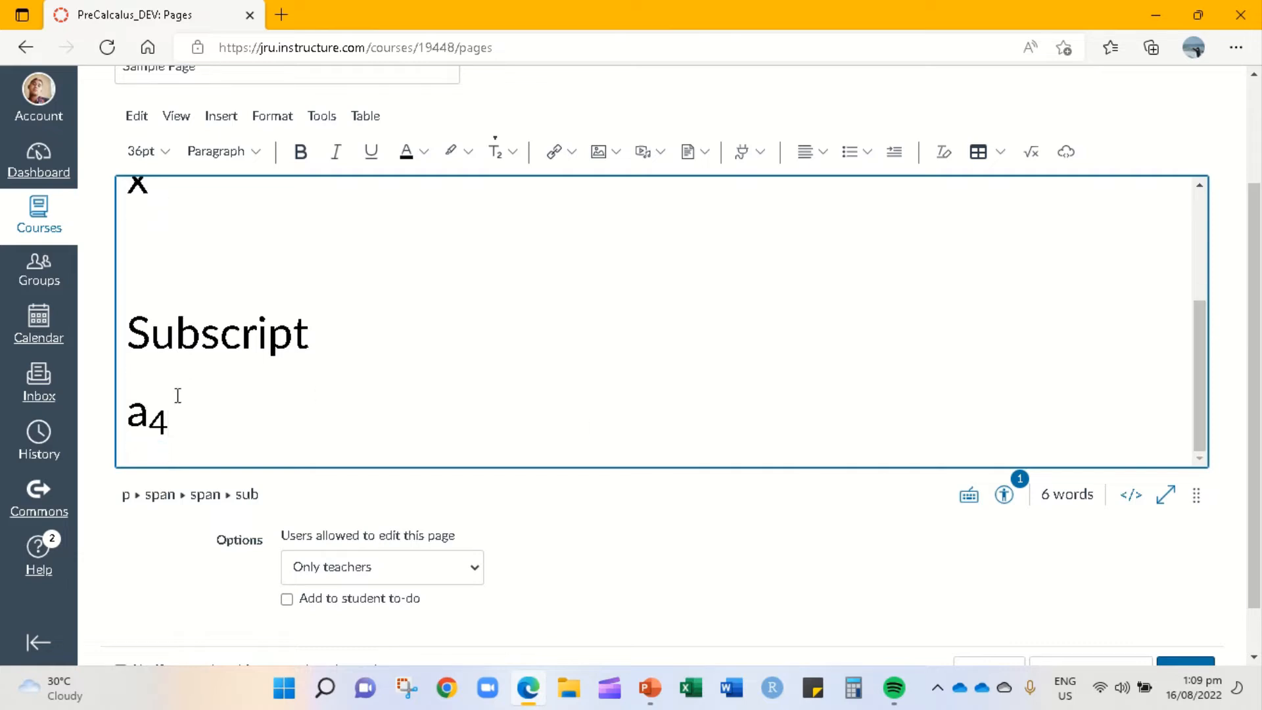
Switch off subscript after "a4" and start two new lines below it.
click(496, 155)
click(496, 155)
key(Return)
key(Return)
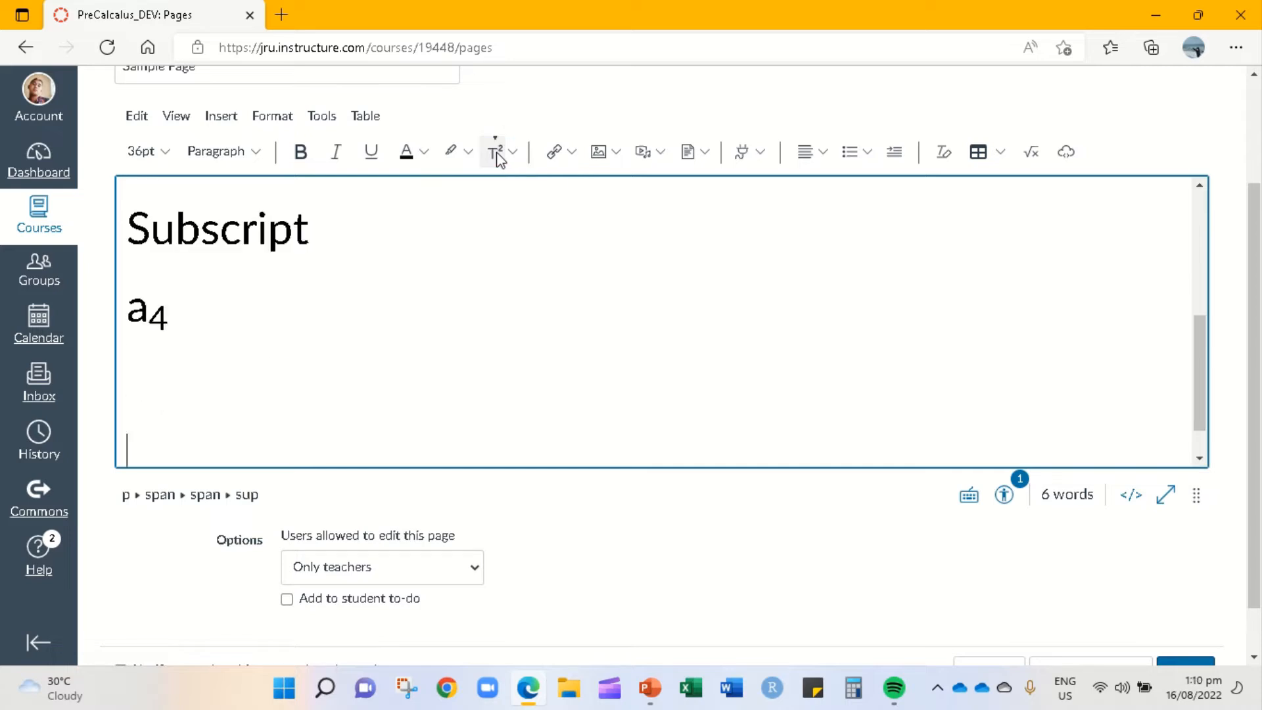
Open the Edutopia article "How to Coach Parents Who Are Teaching at Home" in a new browser tab and copy its address.
click(573, 153)
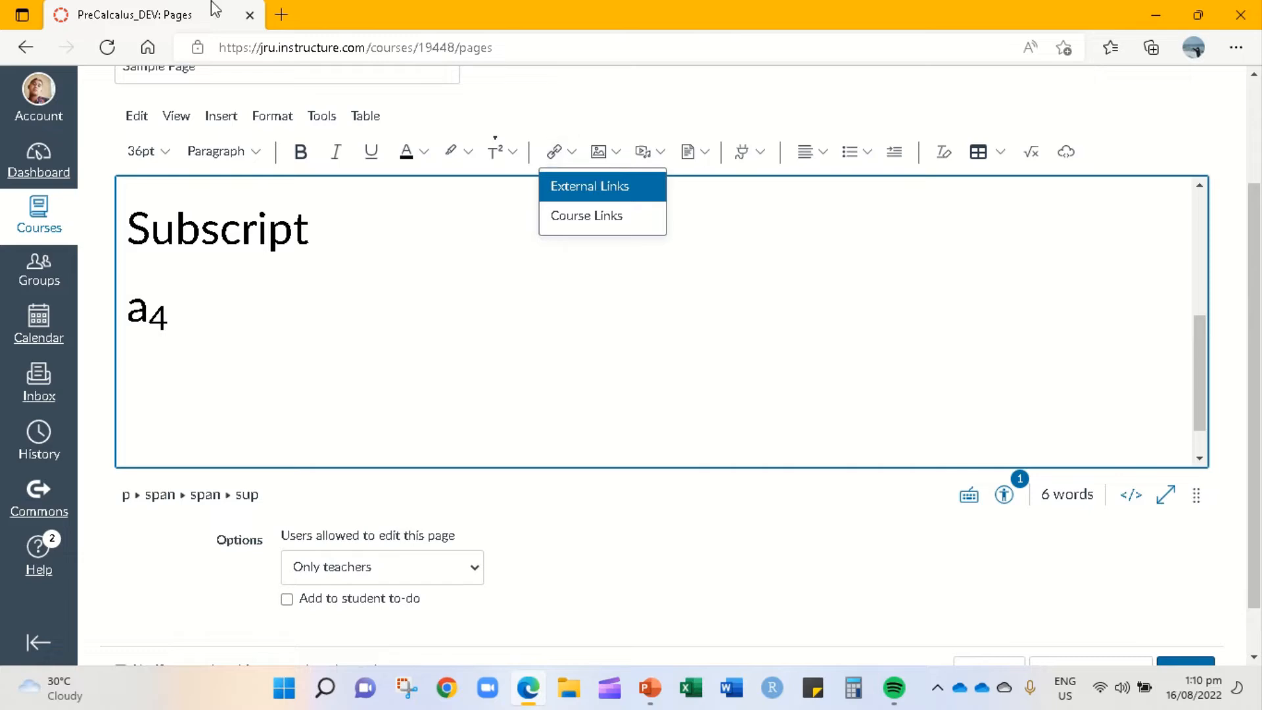
click(282, 15)
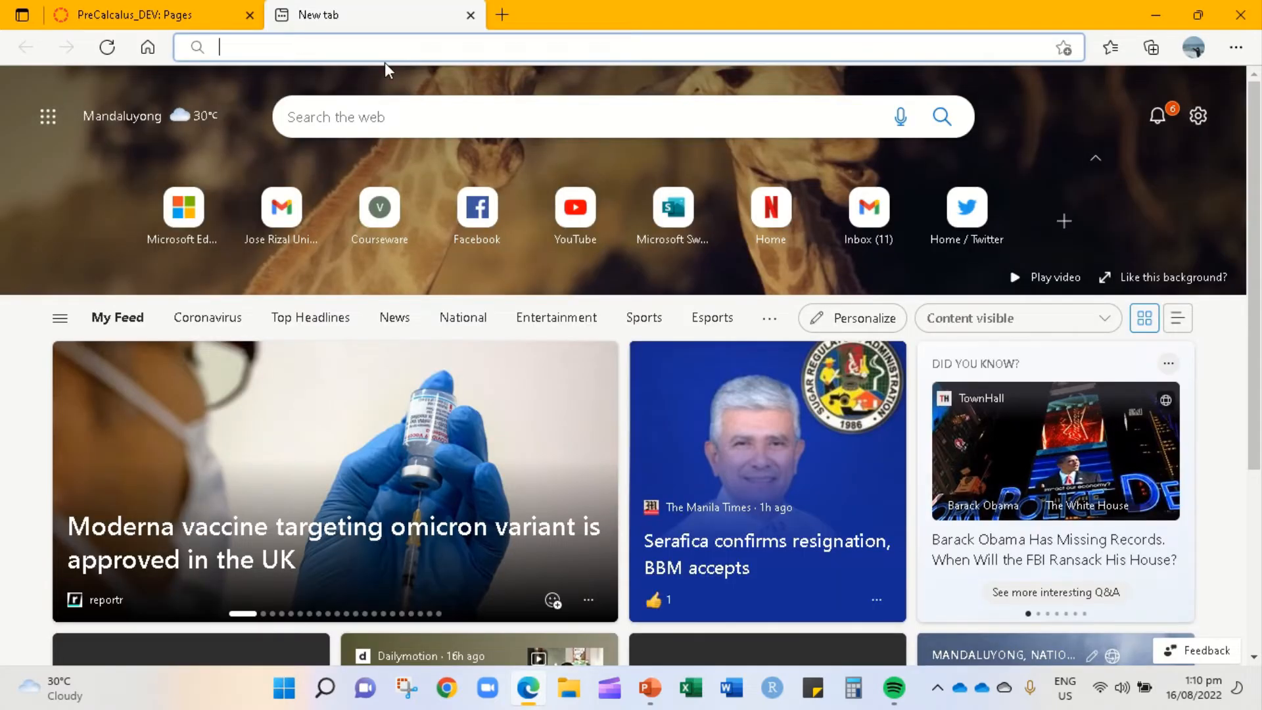
text(www.e)
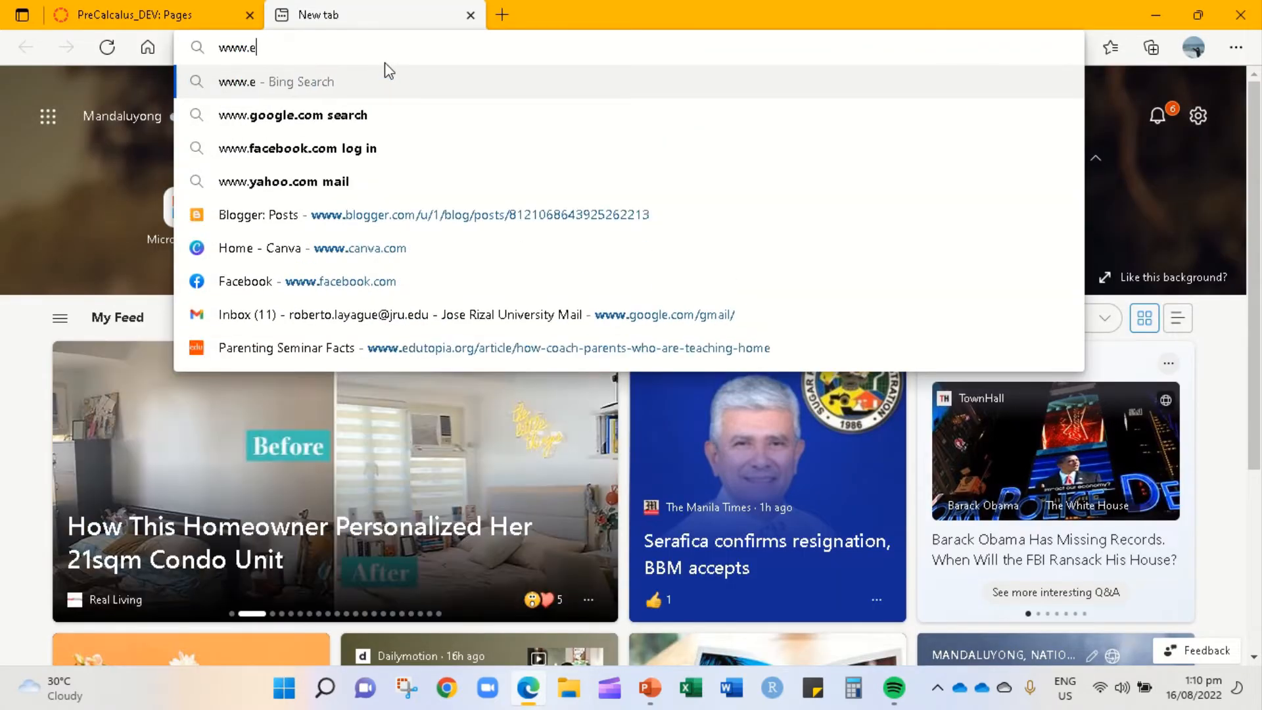
text(du)
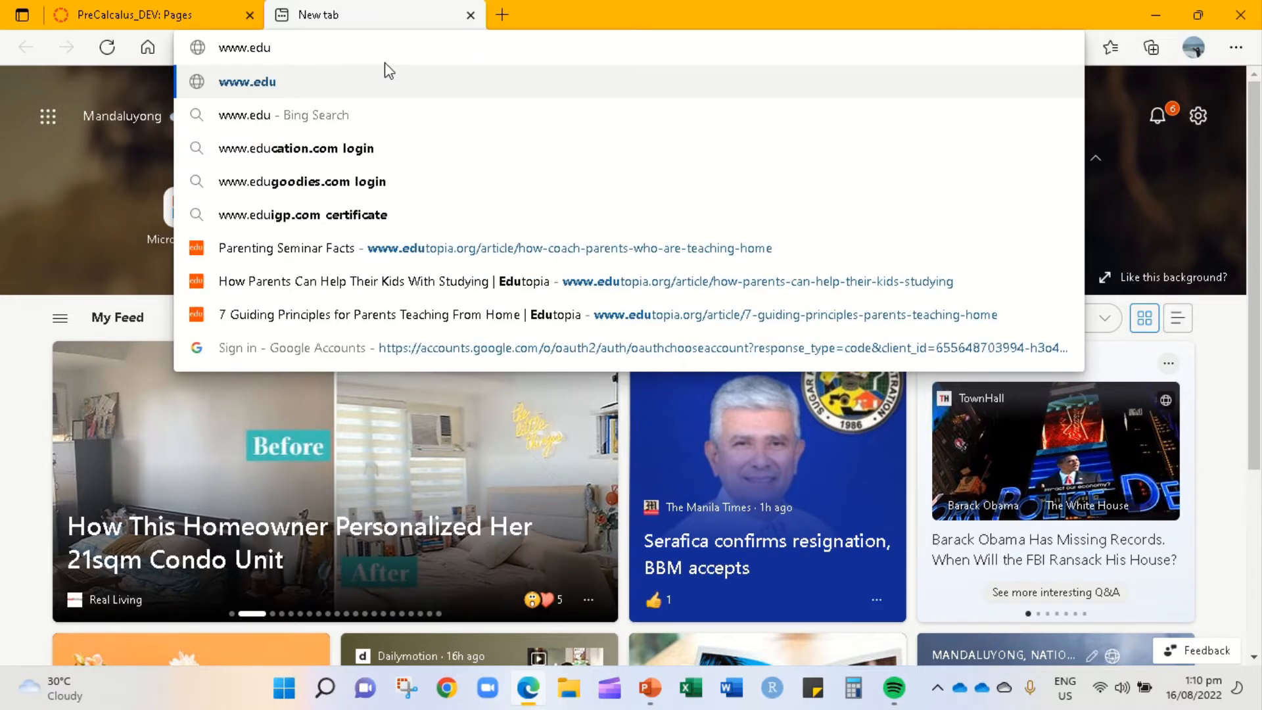
click(377, 259)
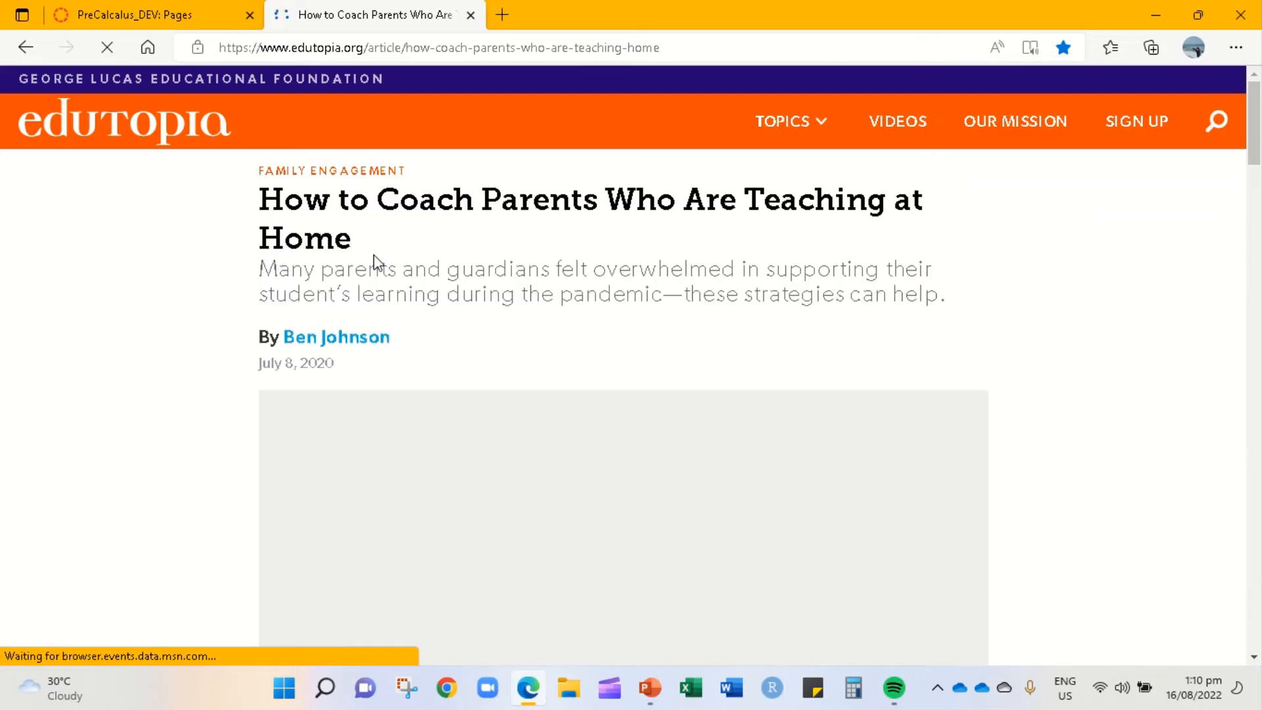
mouse_move(687, 8)
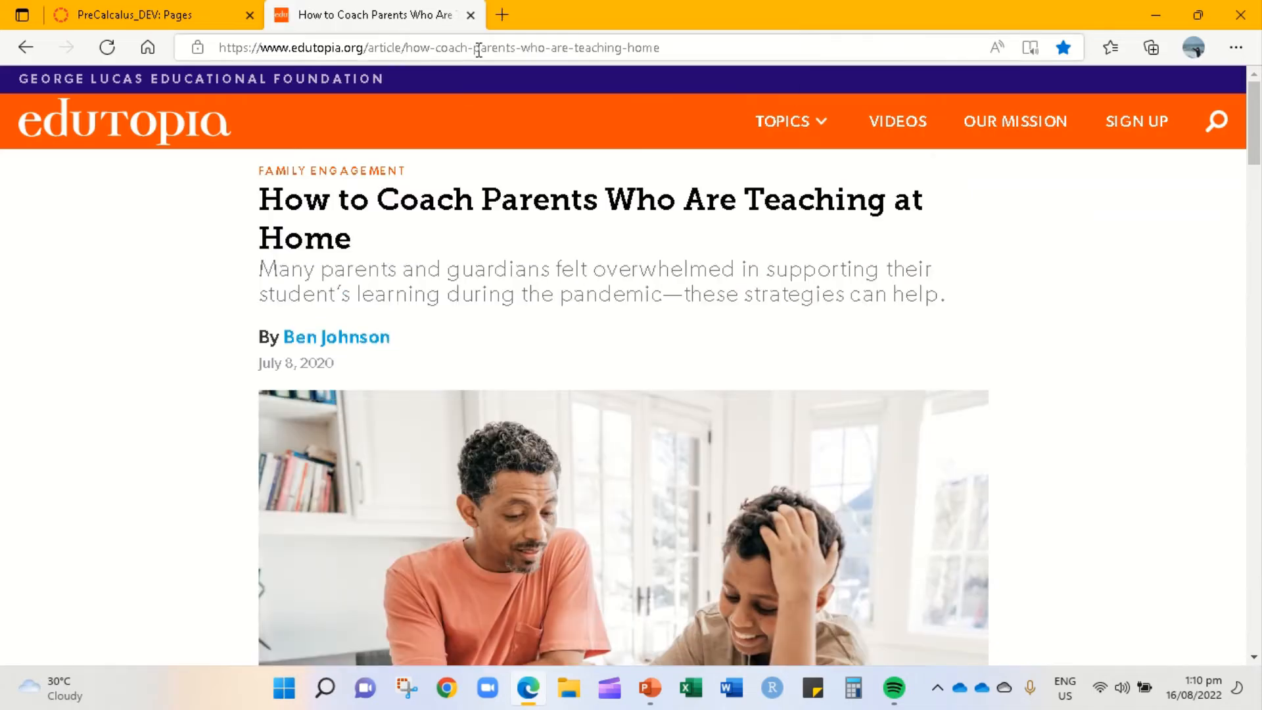
drag(670, 45, 170, 92)
key(ctrl+c)
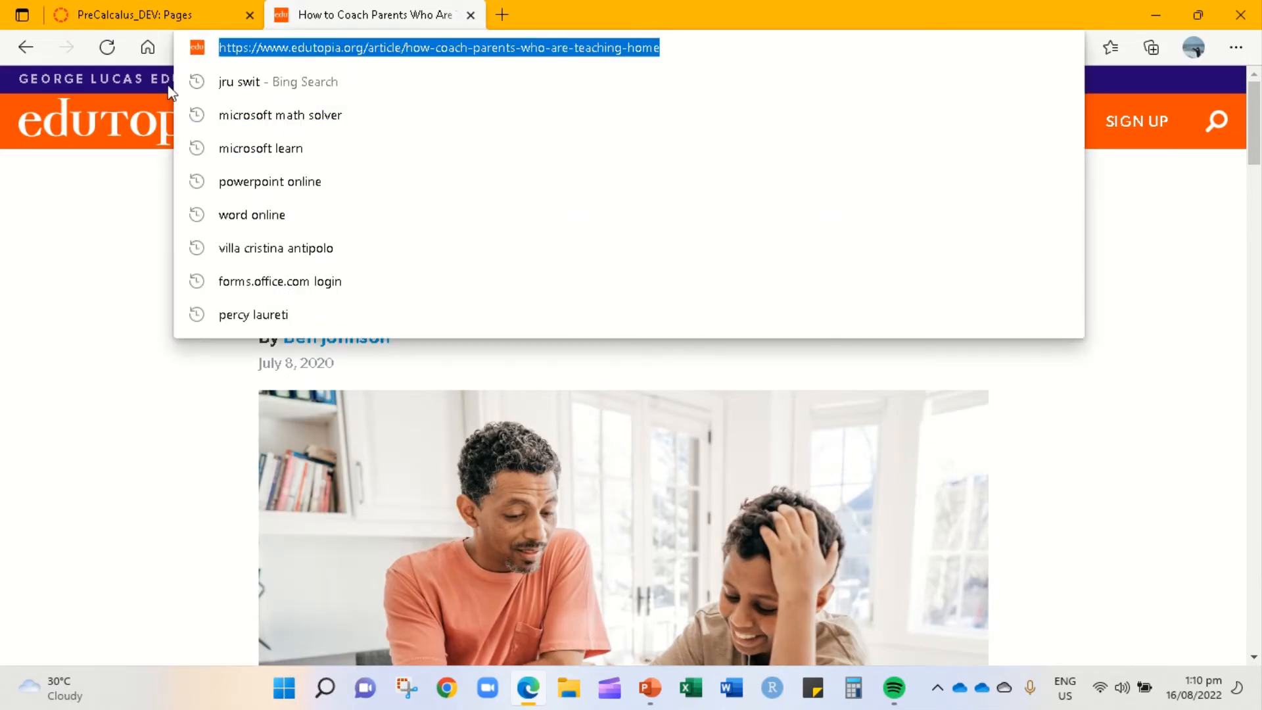
Return to the Canvas page and enter the heading "Link" below the subscript example, followed by a new line.
click(151, 13)
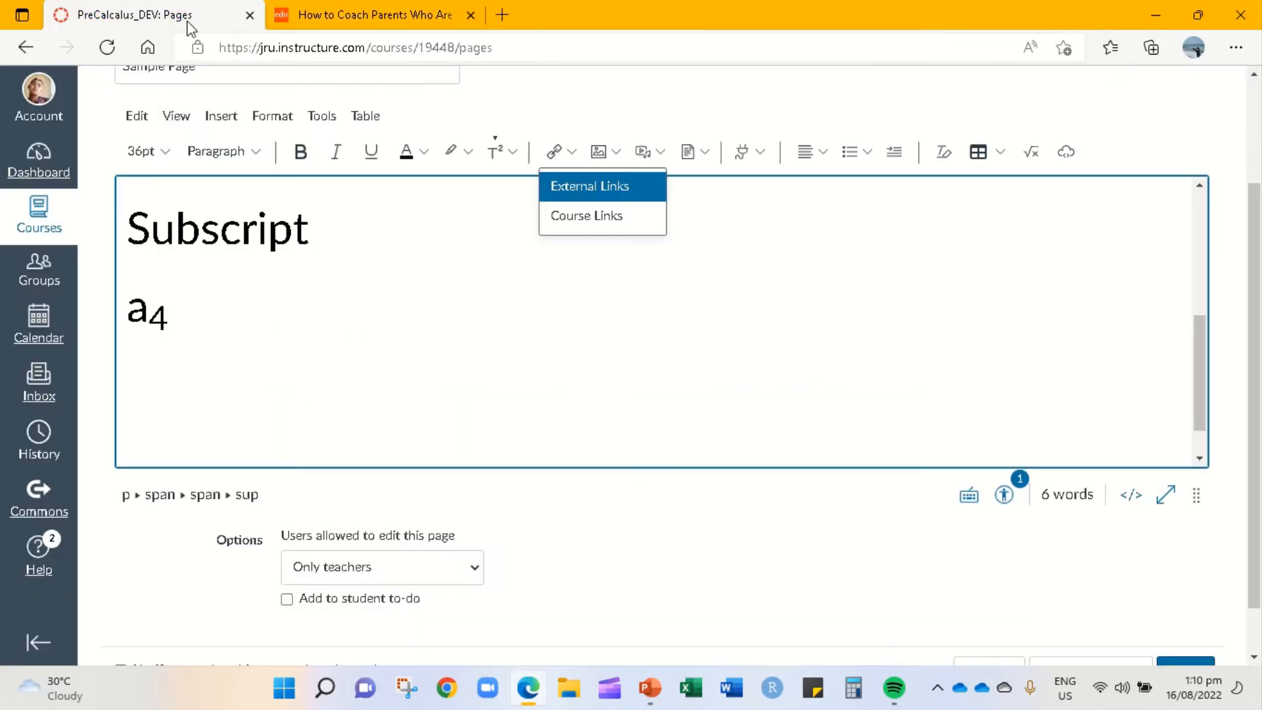
key(Return)
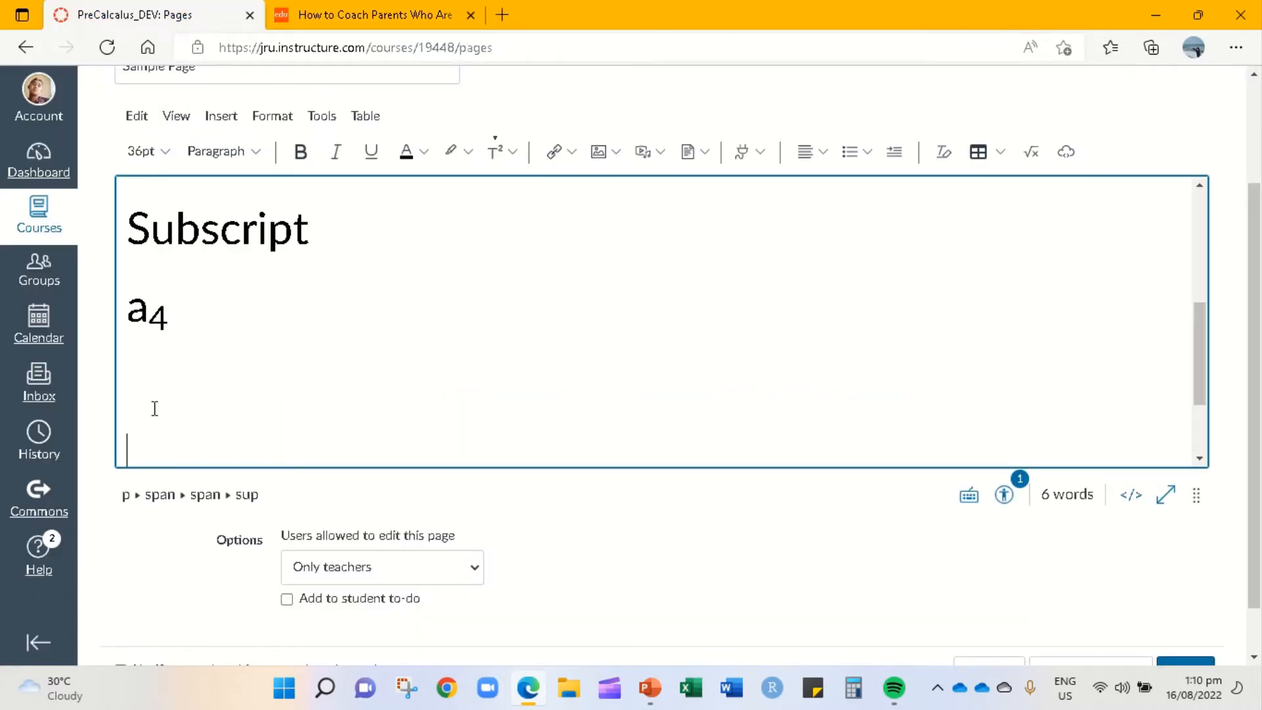
text(Link)
key(Return)
key(Return)
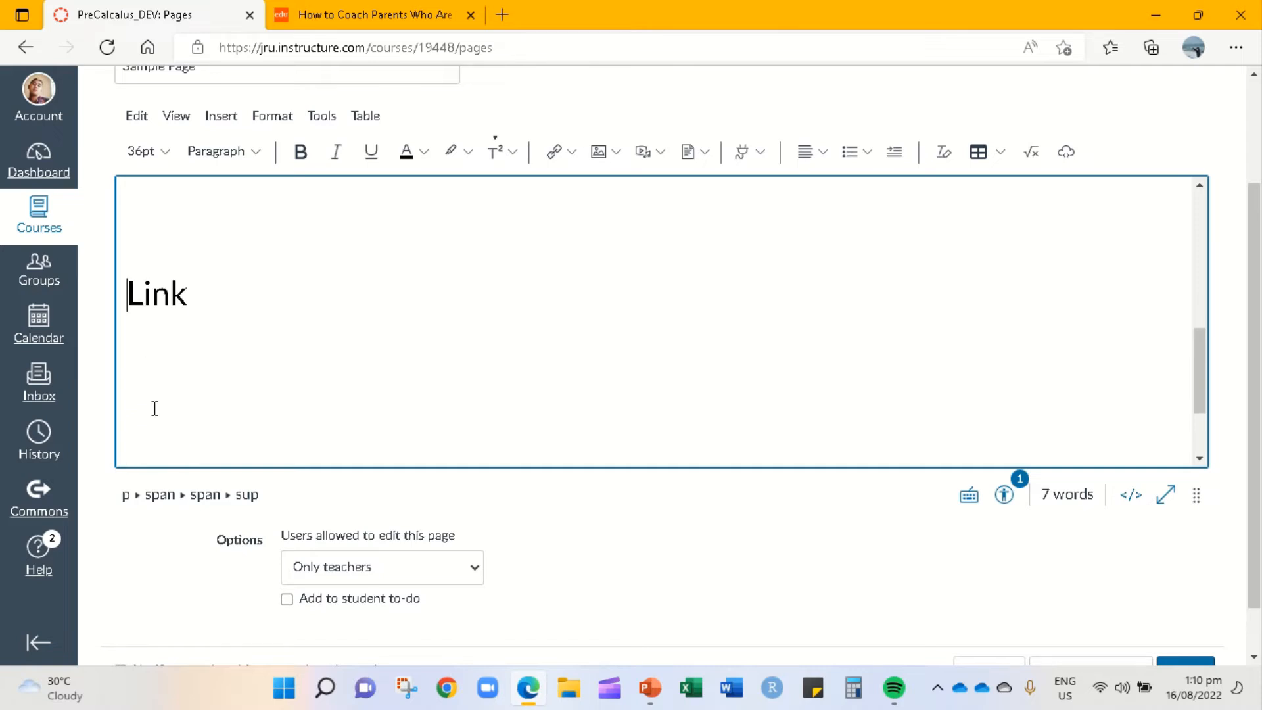
key(Right)
key(Return)
Insert an external link with the text "Edutopia Article" and the copied Edutopia address below the Link heading, followed by a new line.
click(571, 151)
click(578, 190)
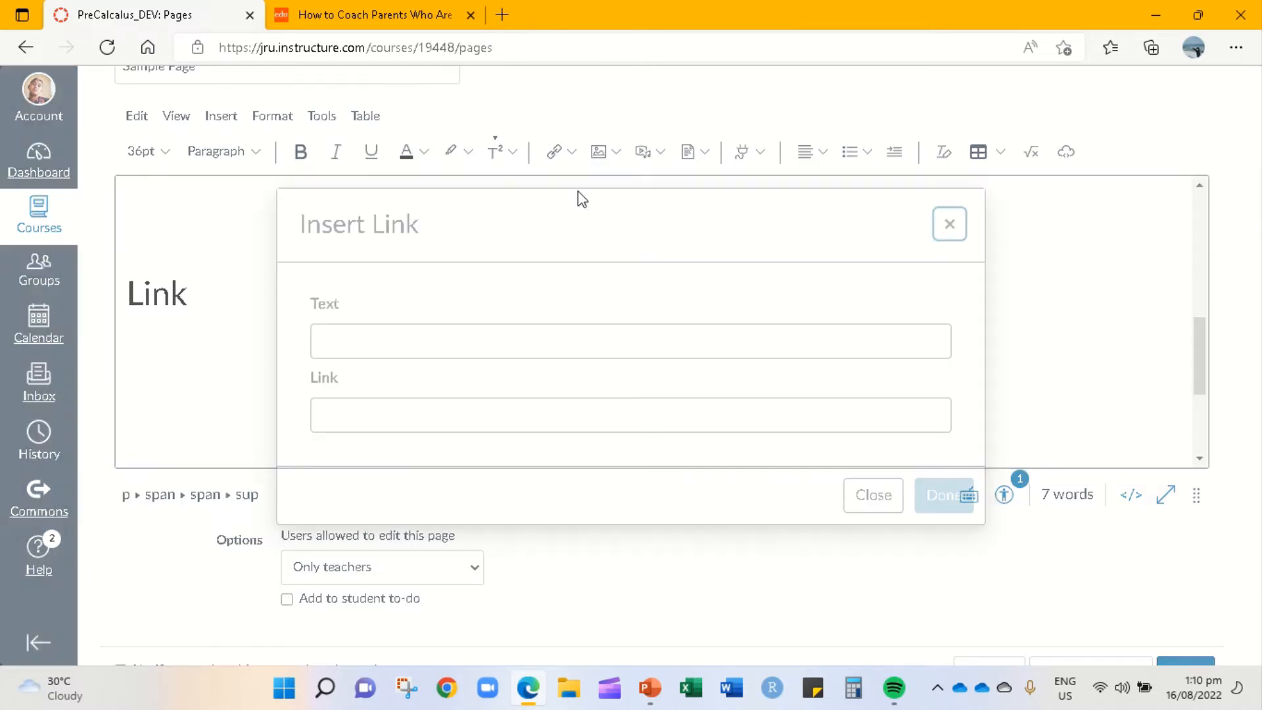
double_click(433, 369)
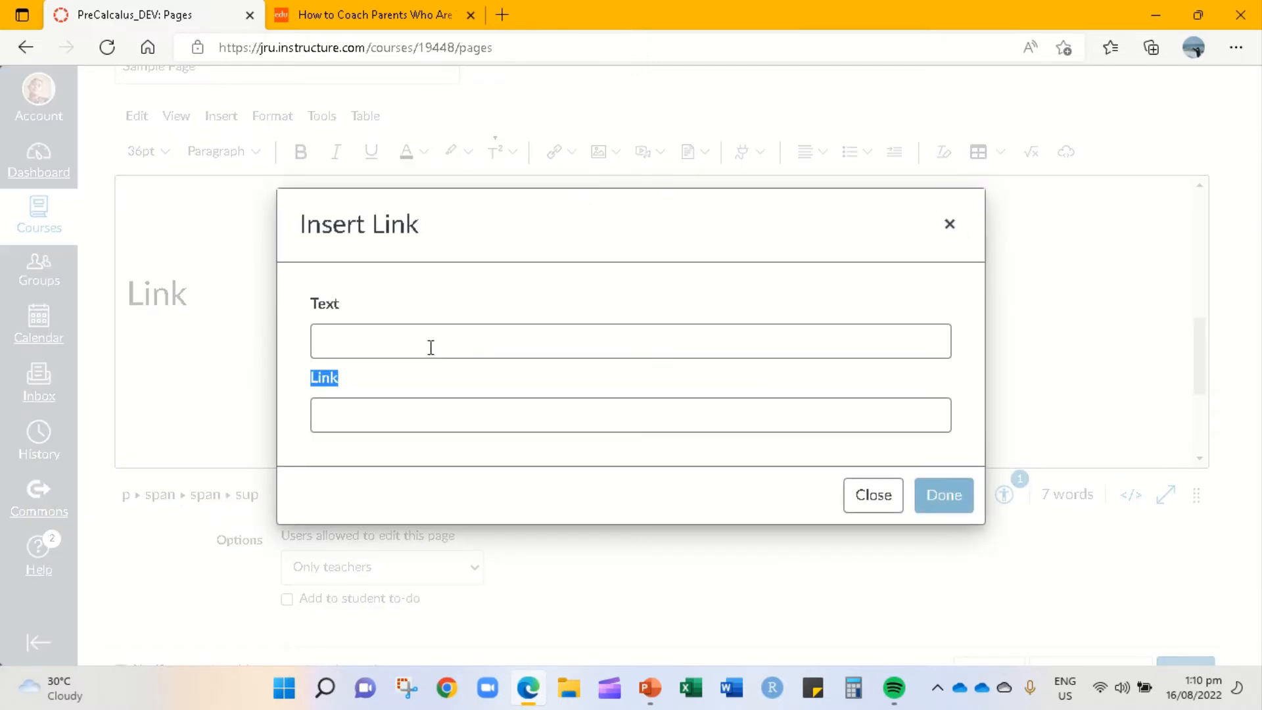
click(431, 347)
text(Edutopia Article)
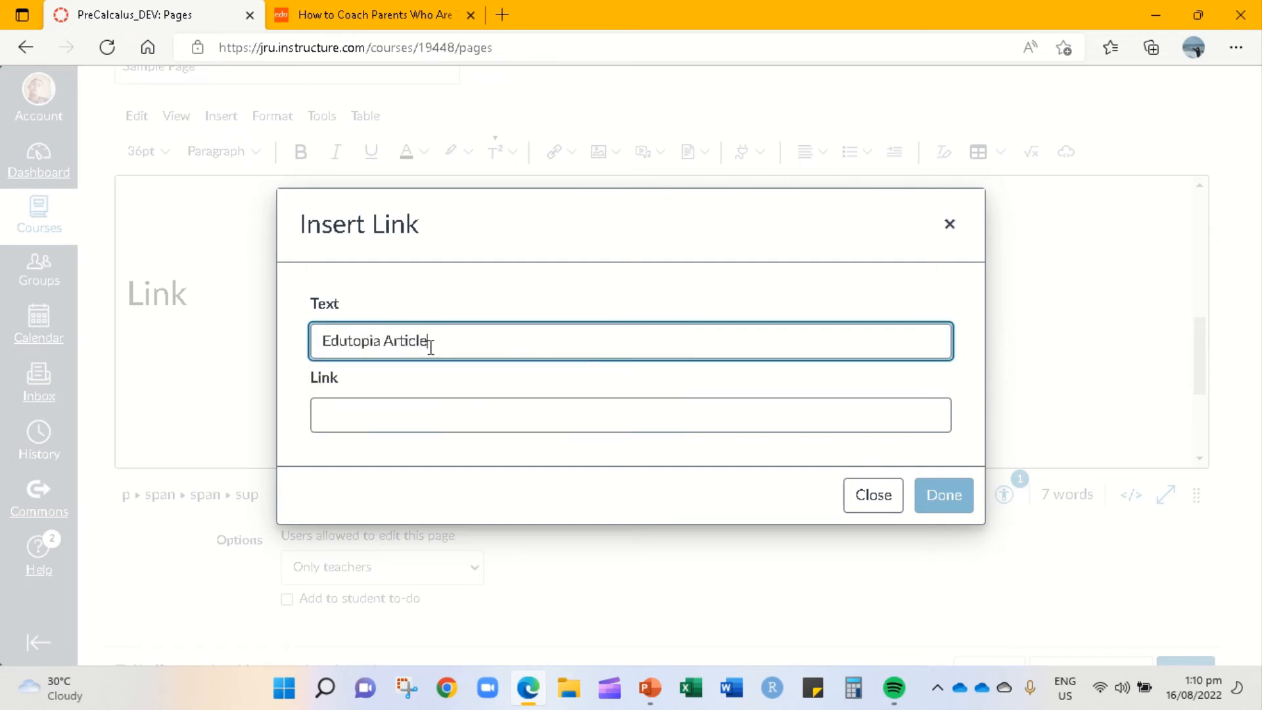
click(427, 413)
key(ctrl+v)
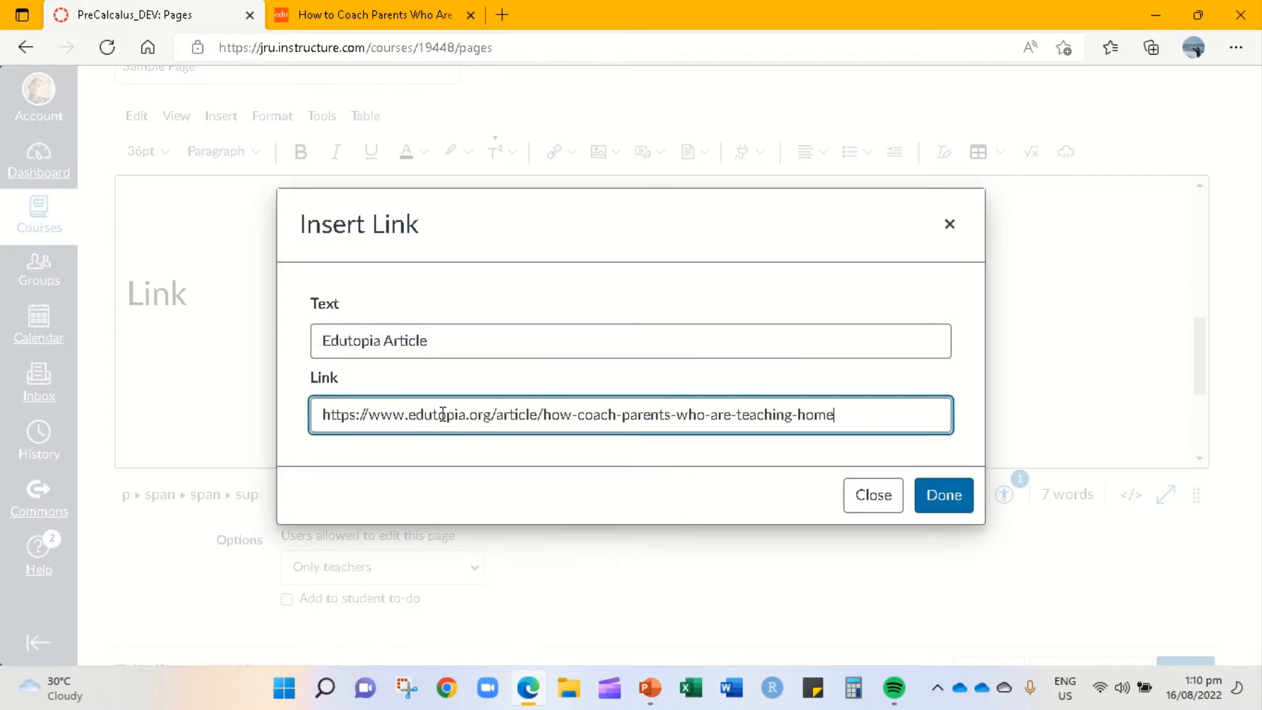
click(936, 500)
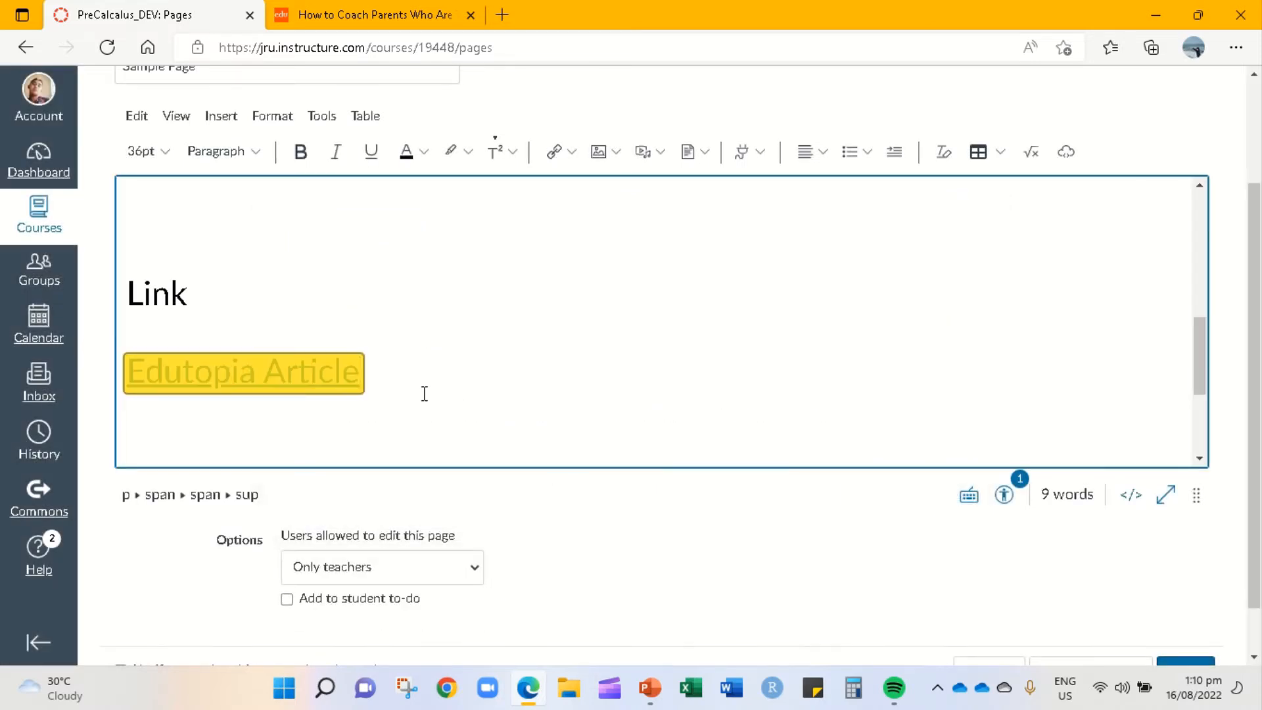
key(Return)
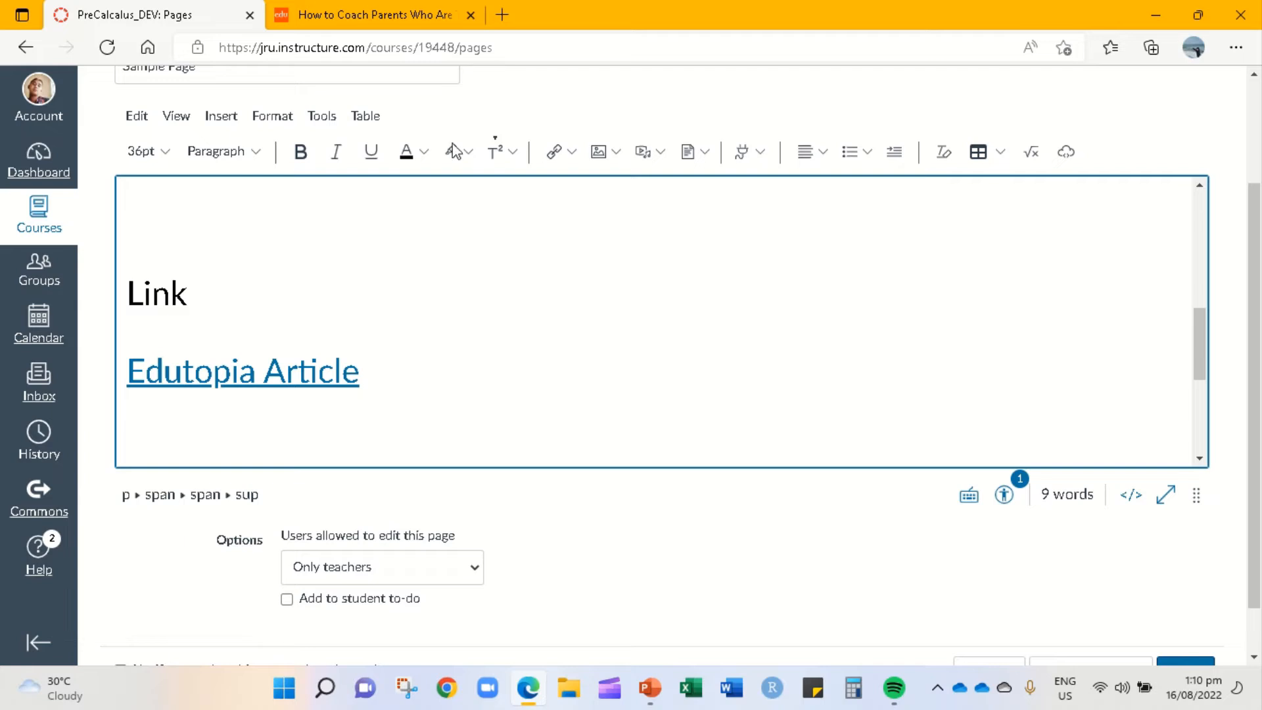
Choose the portrait photo of the man in the blue shirt from the Downloads folder as the image to upload.
click(618, 157)
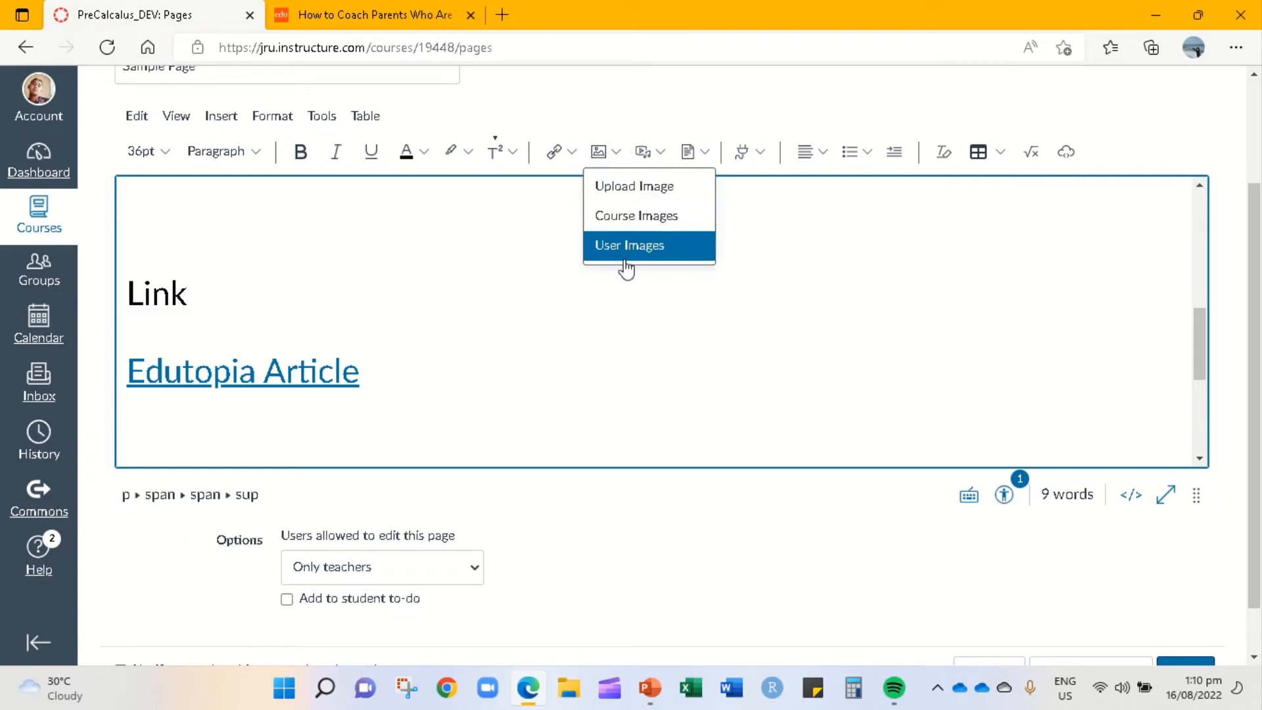
click(626, 190)
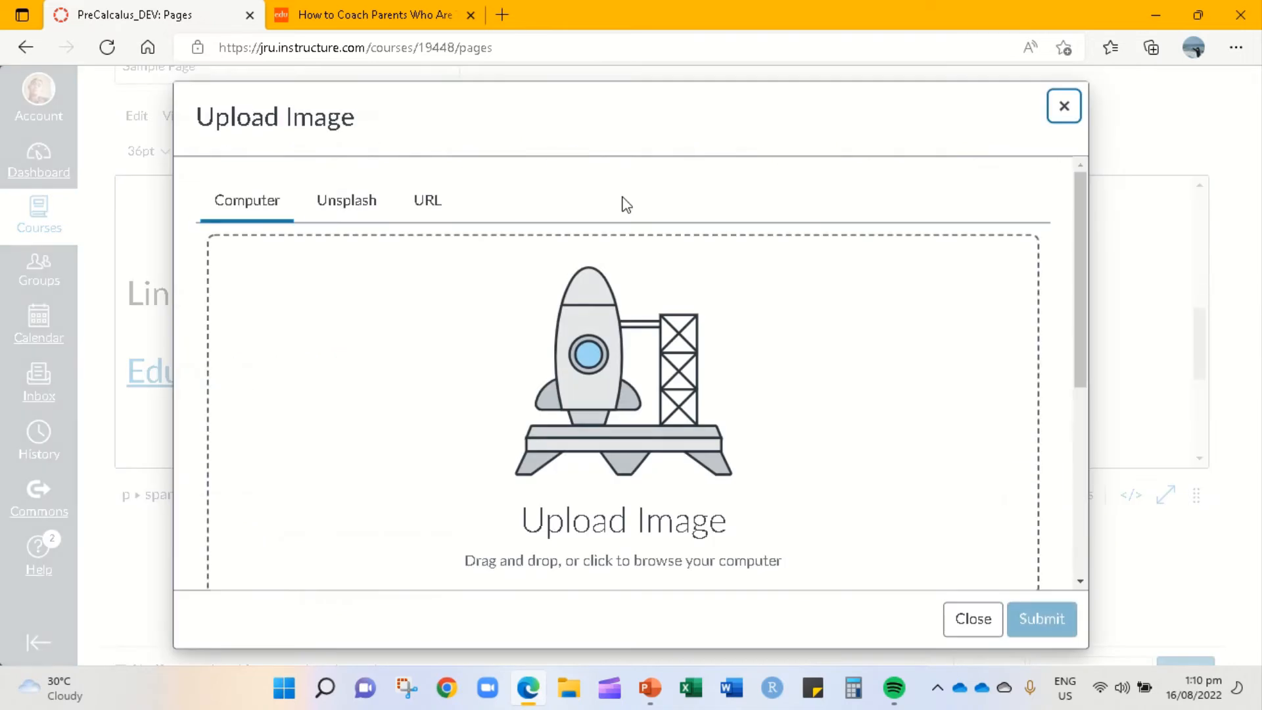
scroll(636, 450, down, 3)
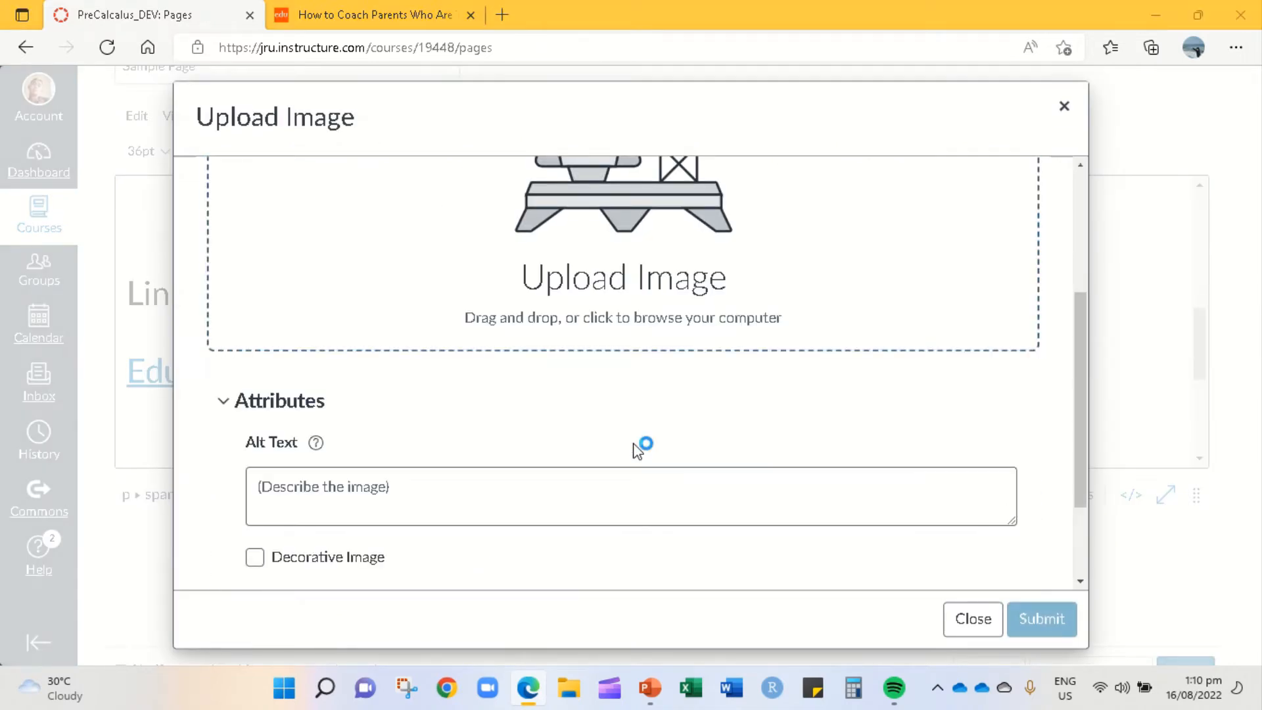
click(411, 254)
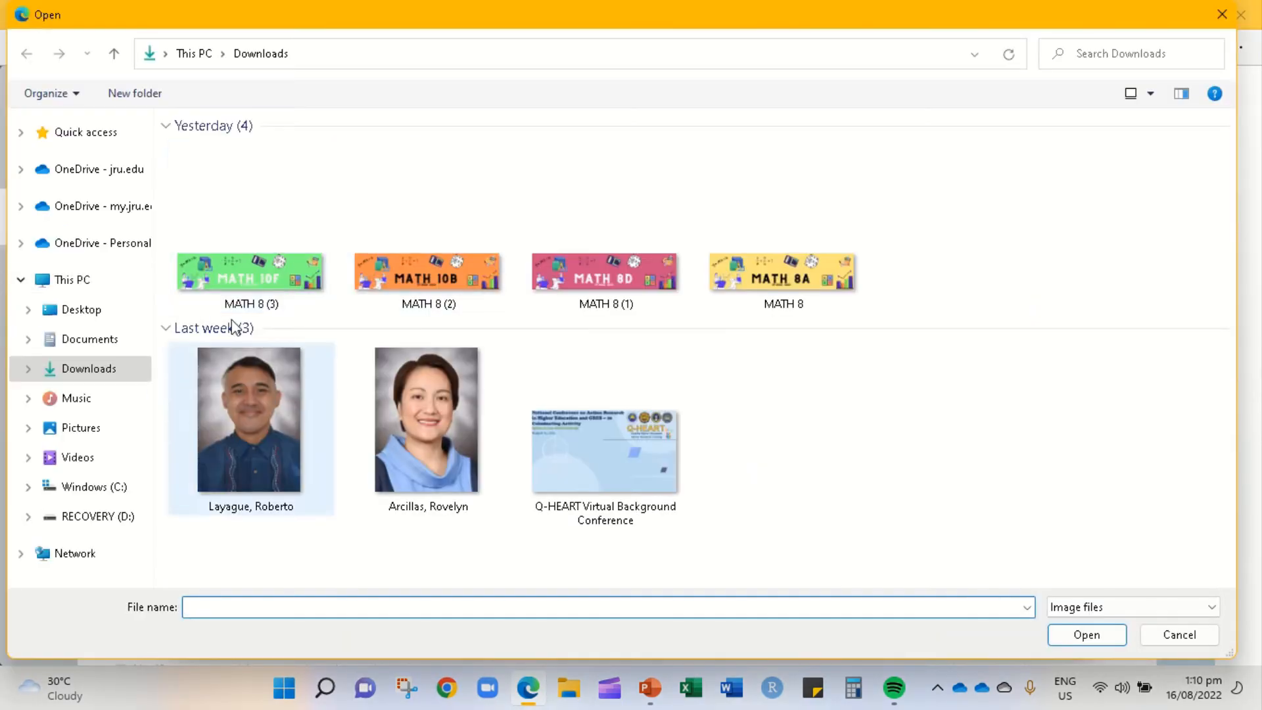
click(270, 440)
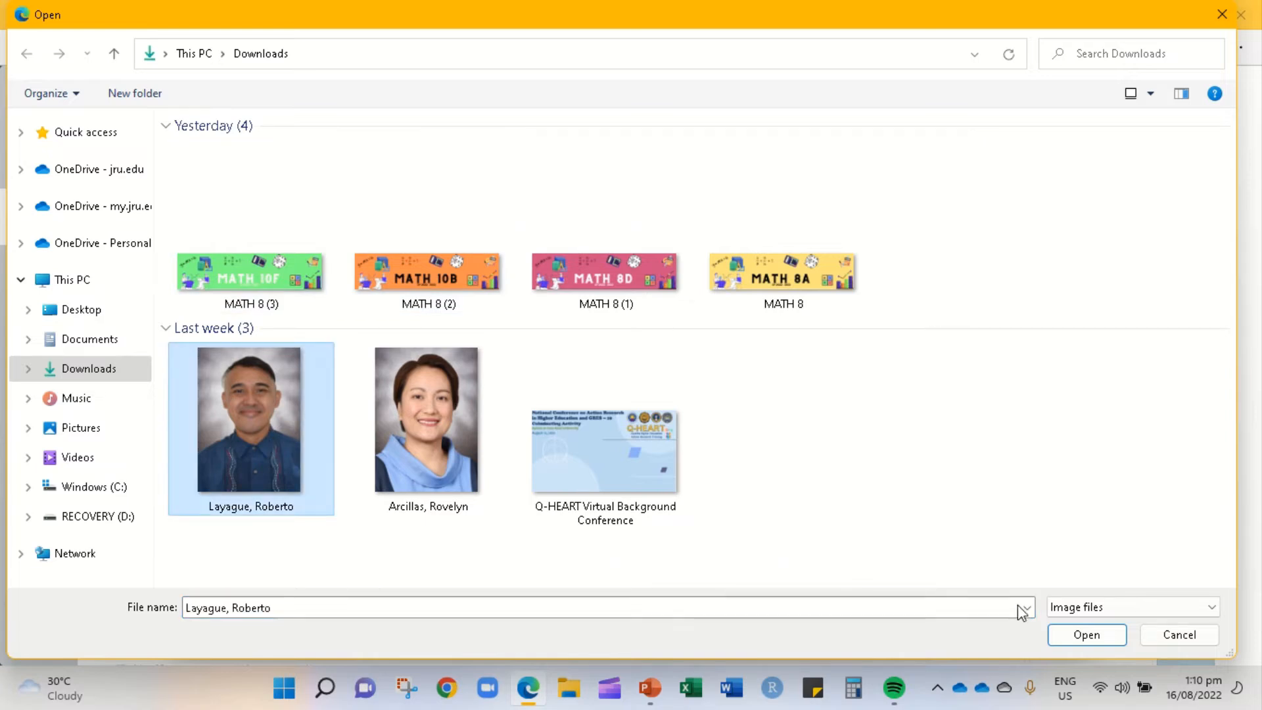
click(1064, 634)
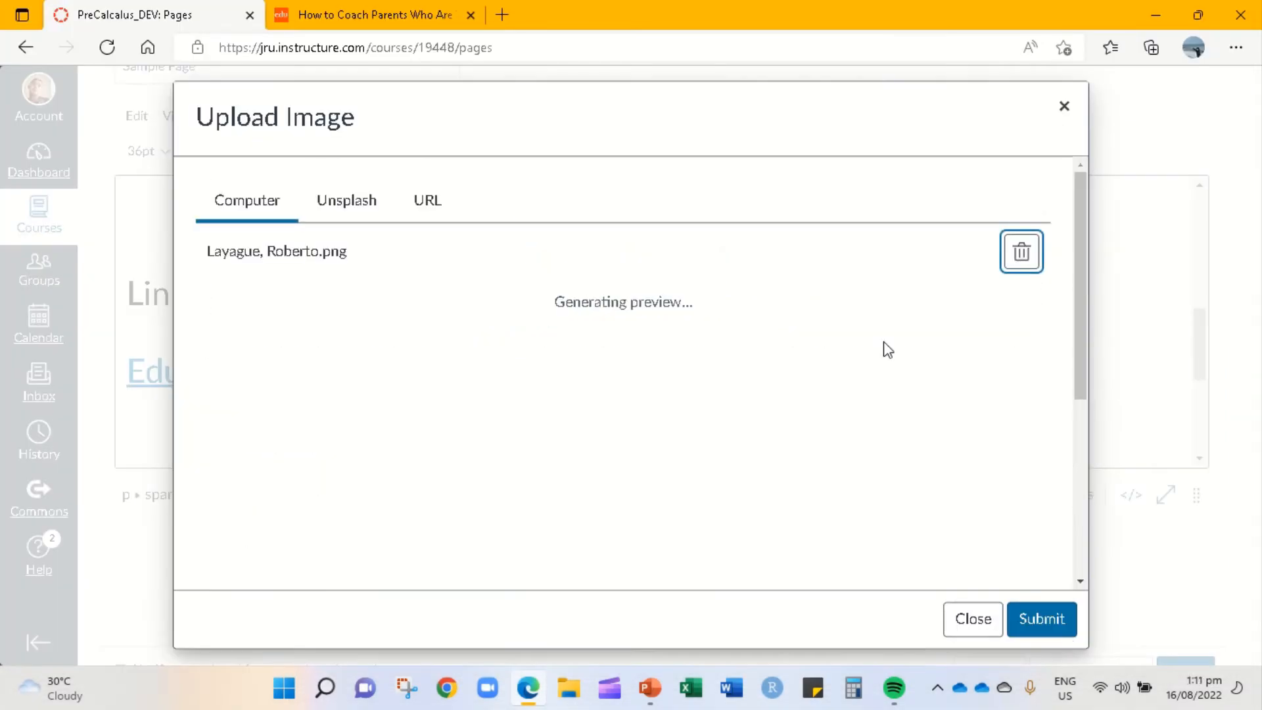
Mark the portrait as a decorative image and insert it below the Edutopia Article link.
drag(1079, 291, 1086, 413)
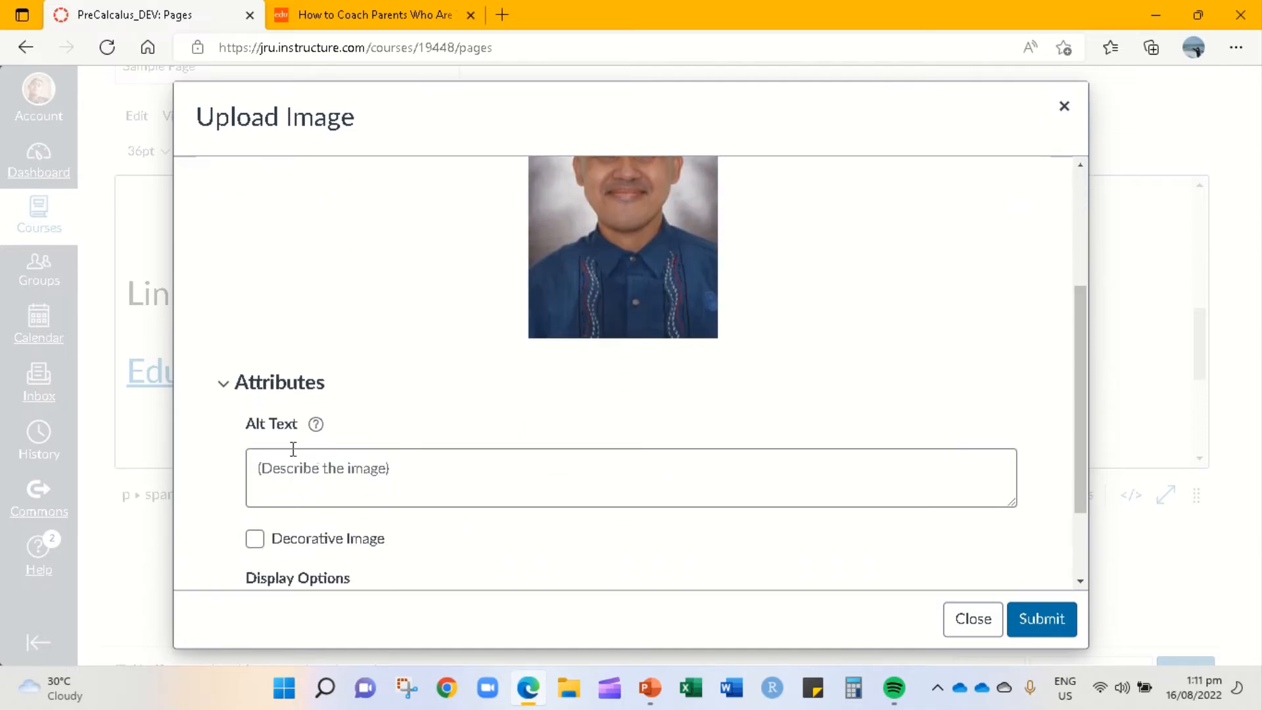
click(254, 539)
click(1030, 636)
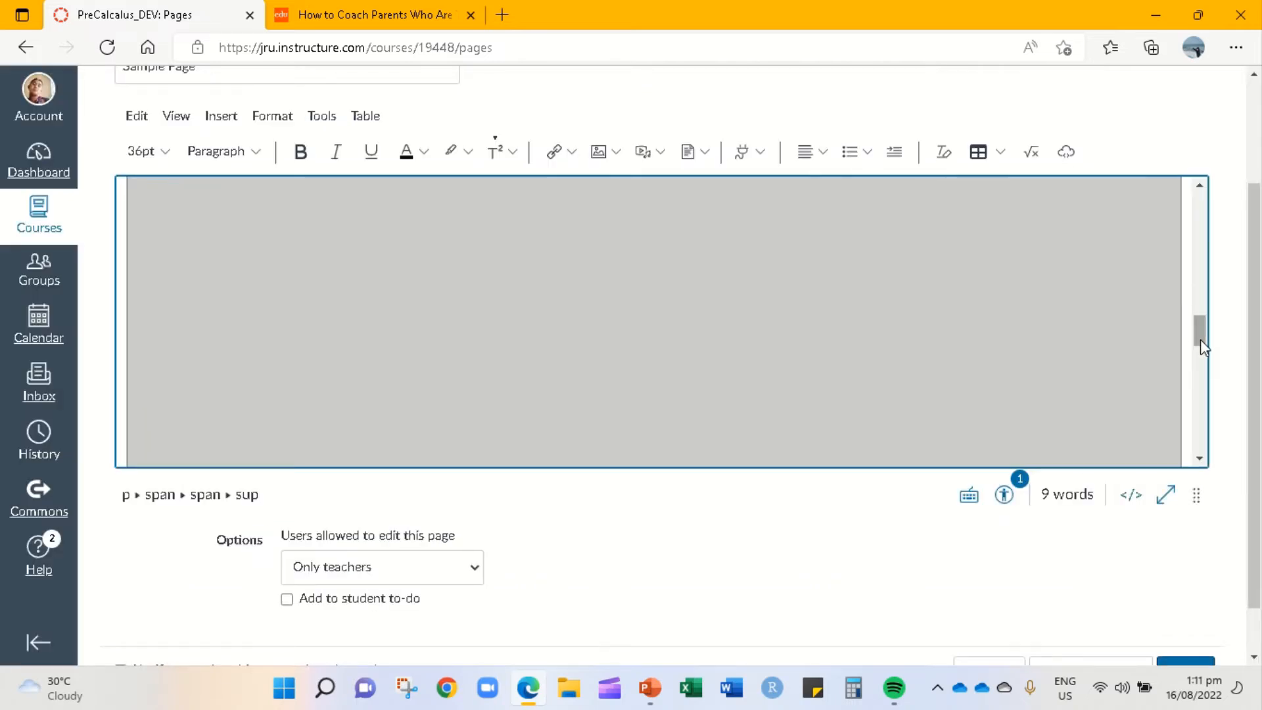
Shrink the inserted portrait proportionally to about one seventh of the editor's width.
drag(1200, 339, 1198, 262)
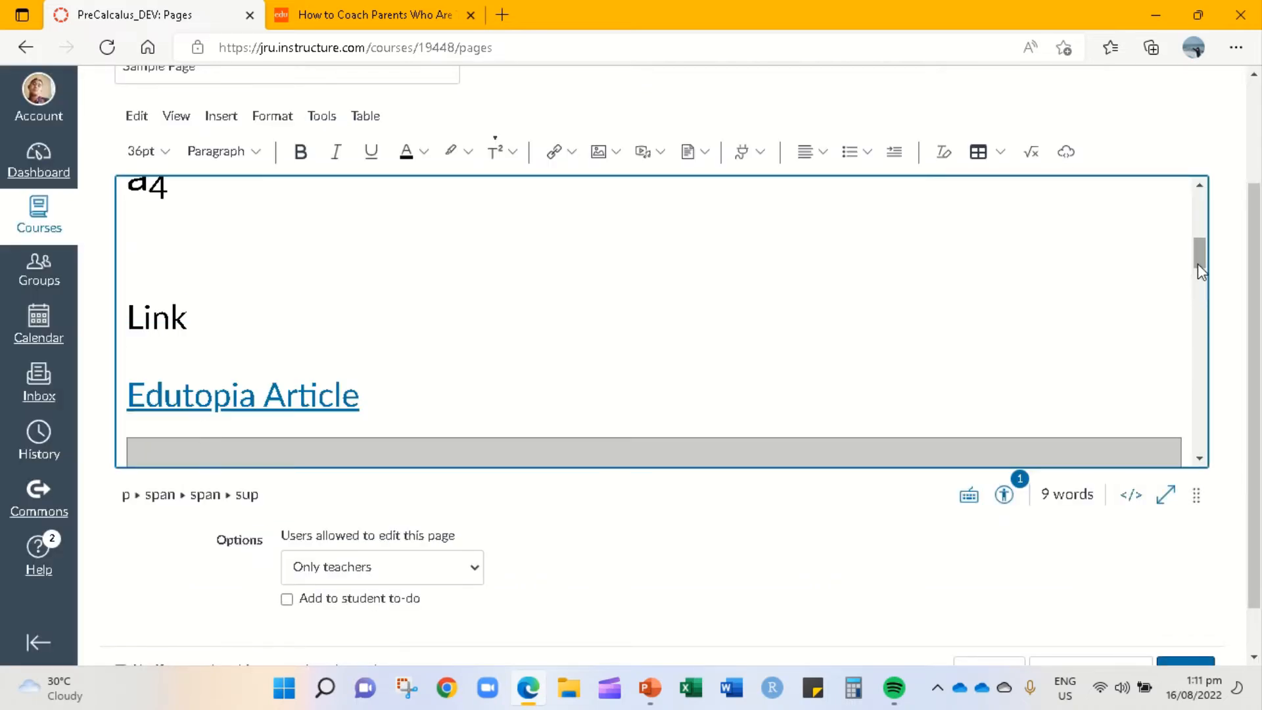
scroll(1198, 276, up, 3)
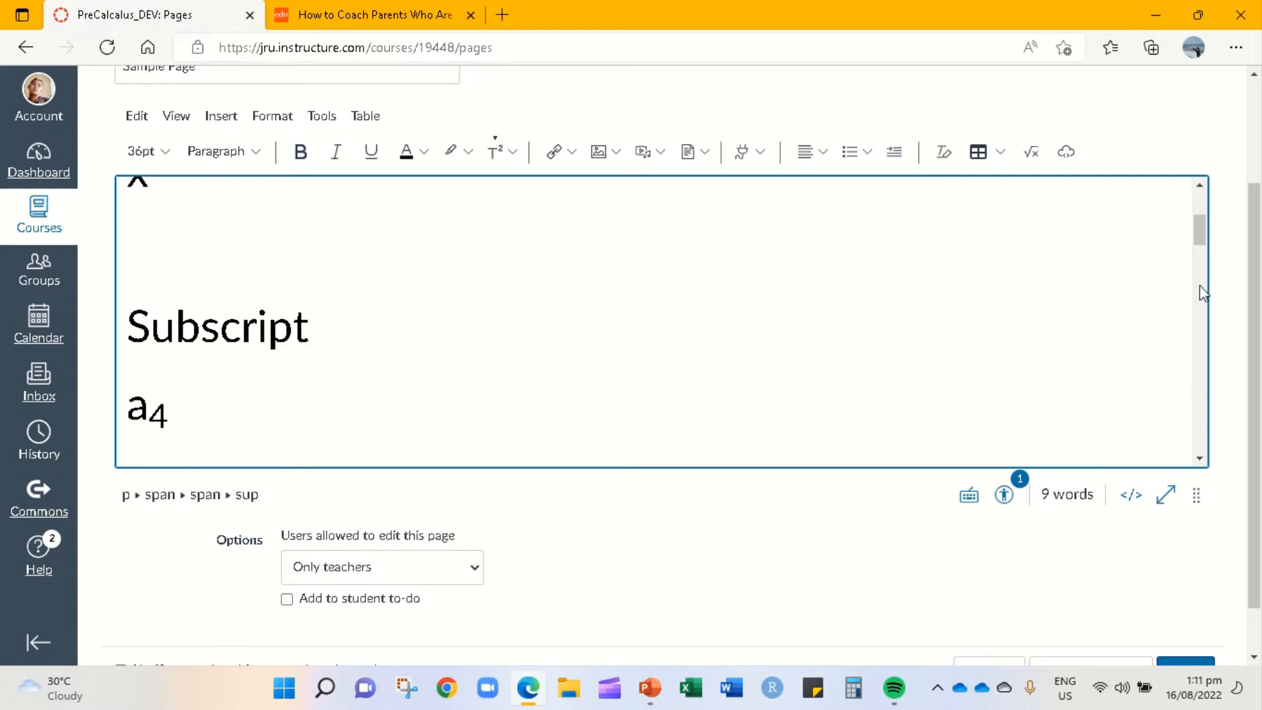
drag(1200, 243, 1213, 430)
click(1039, 302)
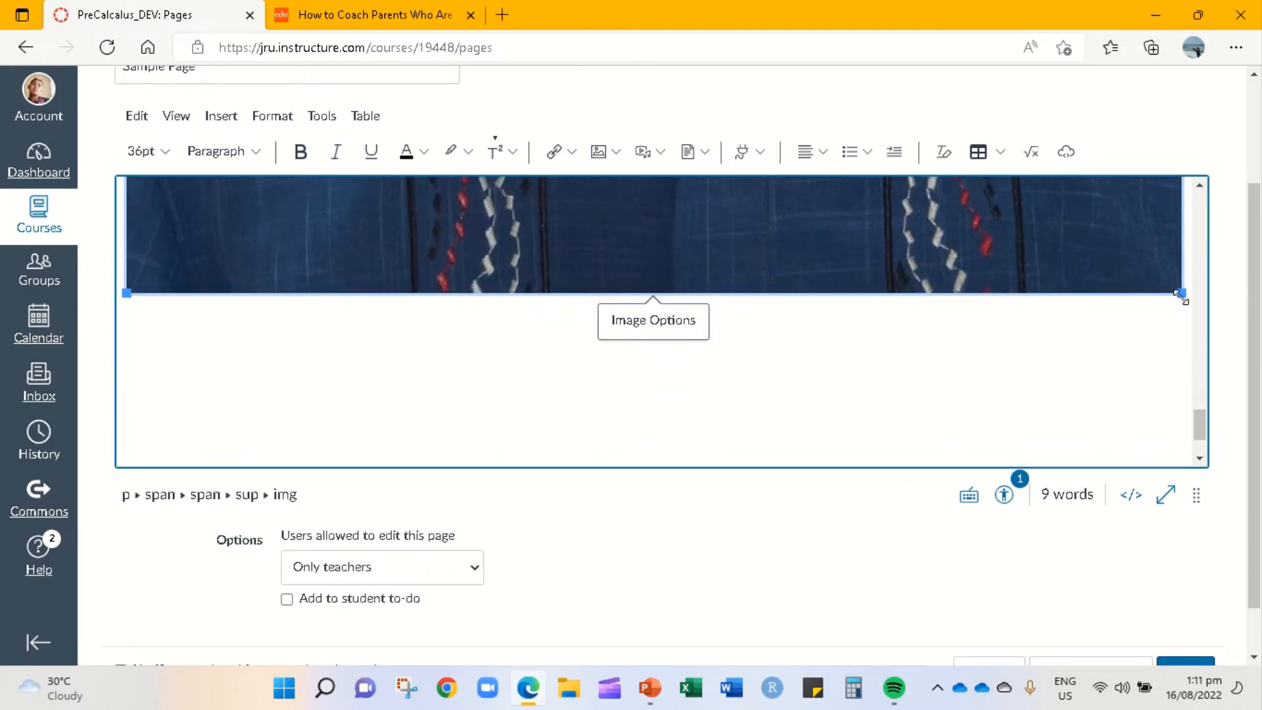
drag(1181, 297, 421, 187)
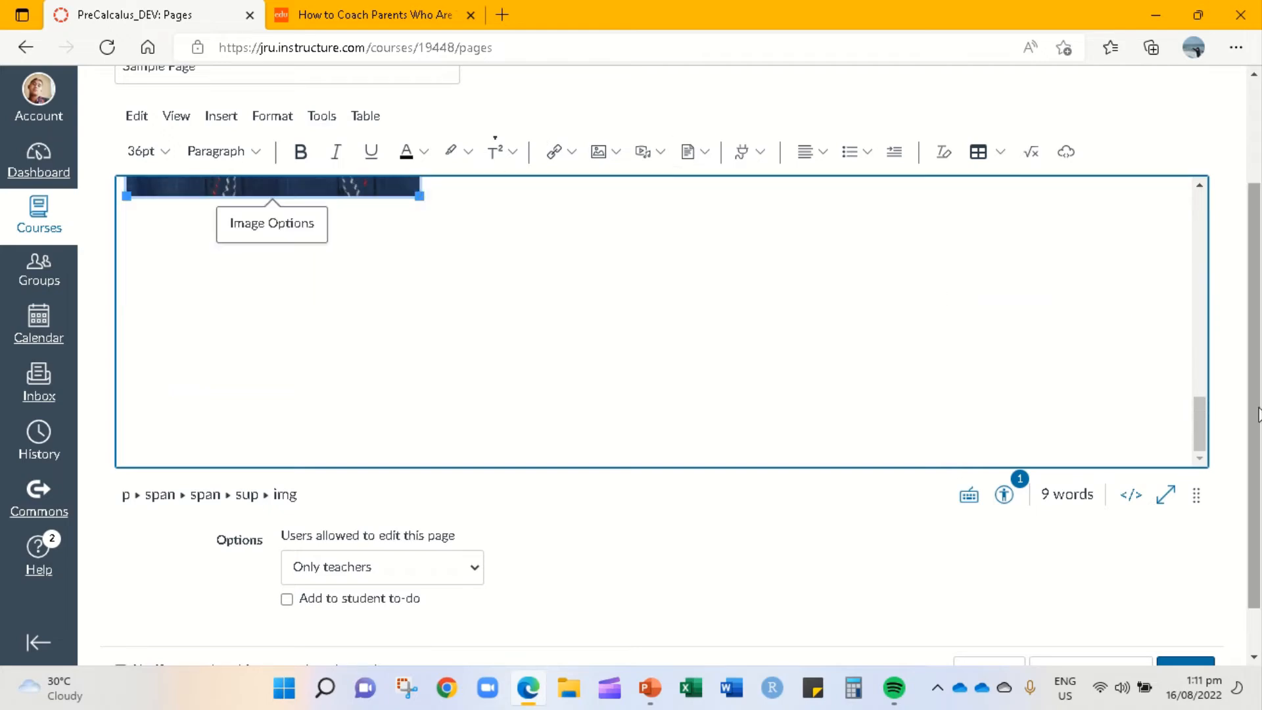
drag(1203, 417, 1174, 323)
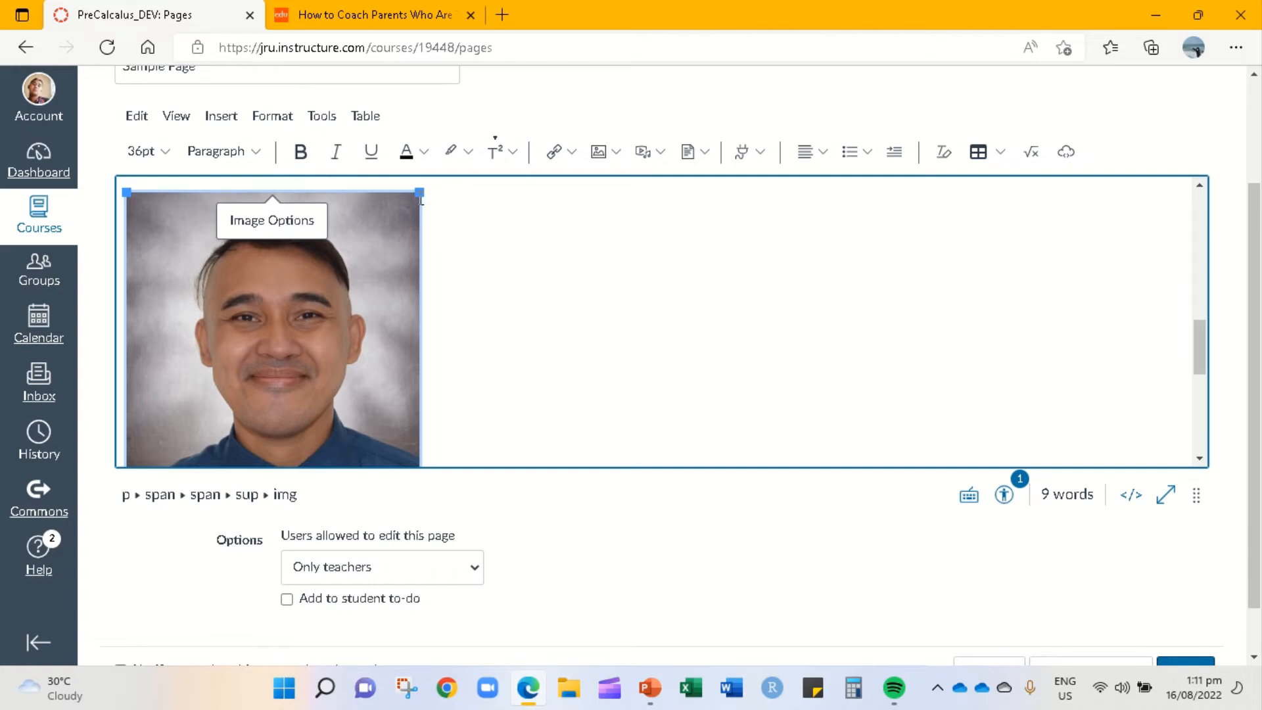
drag(422, 200, 307, 397)
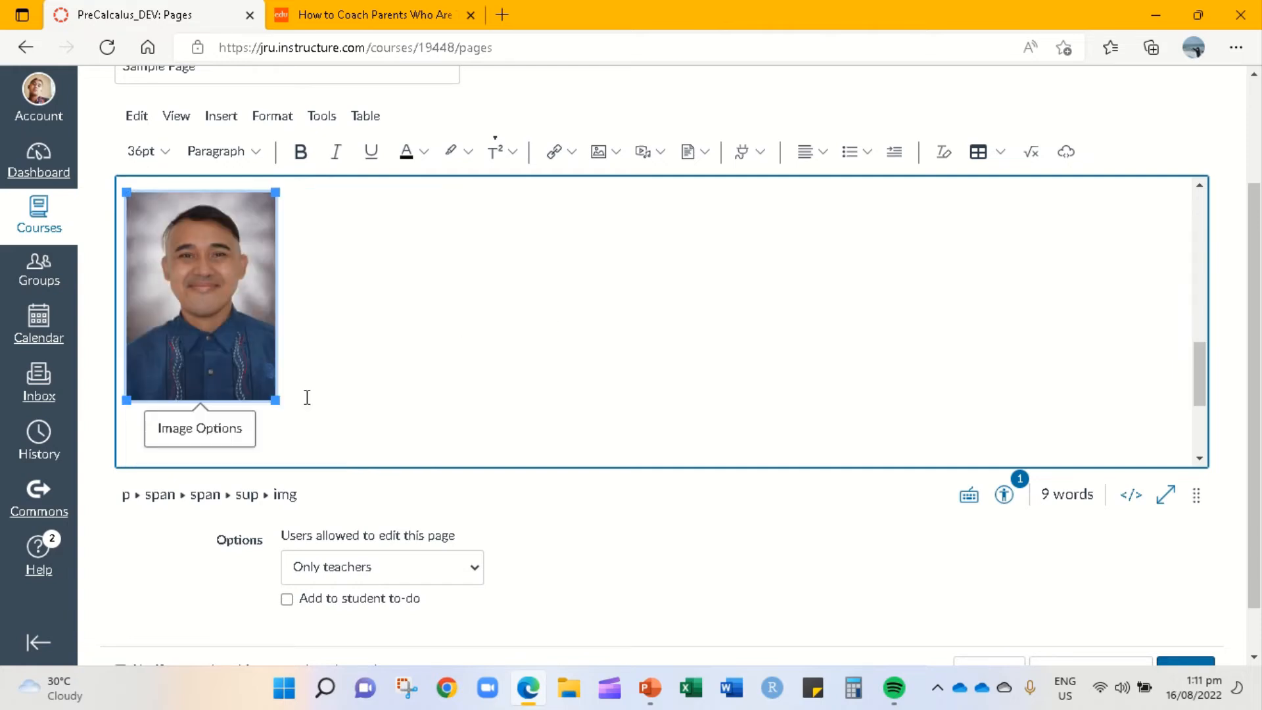
Start a new line below the portrait and set its font size to 12pt.
click(301, 387)
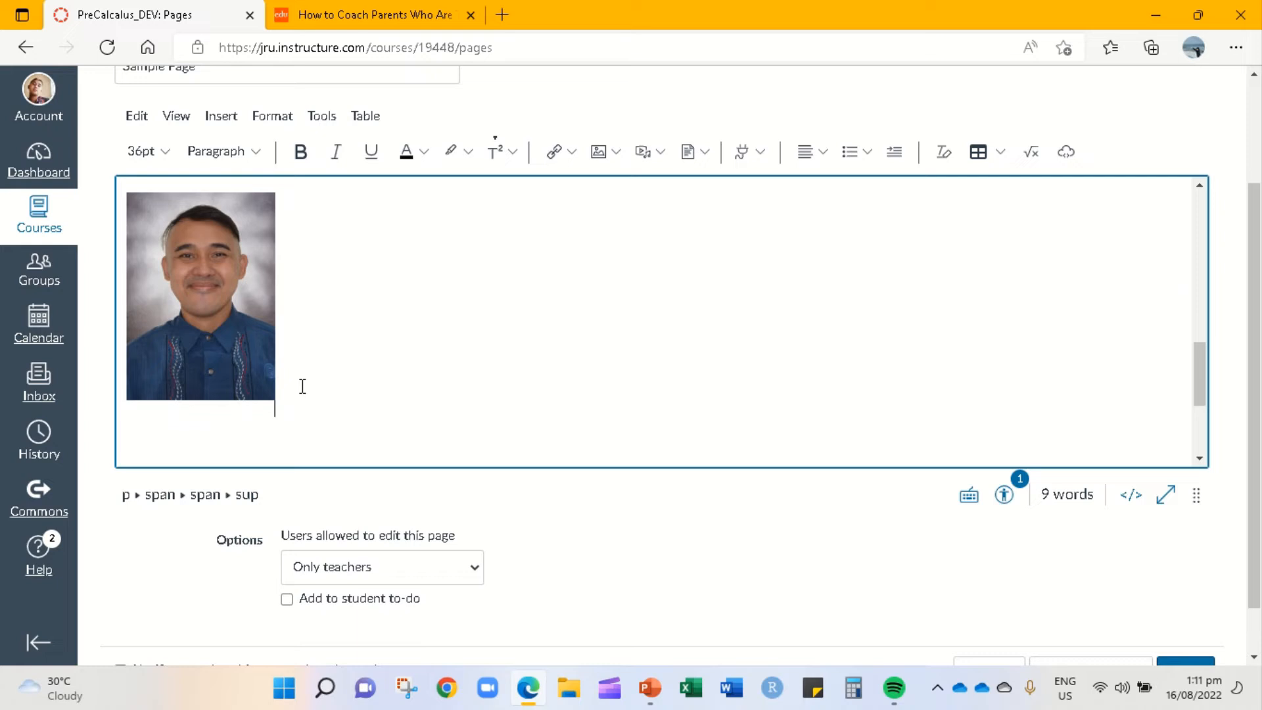
key(Return)
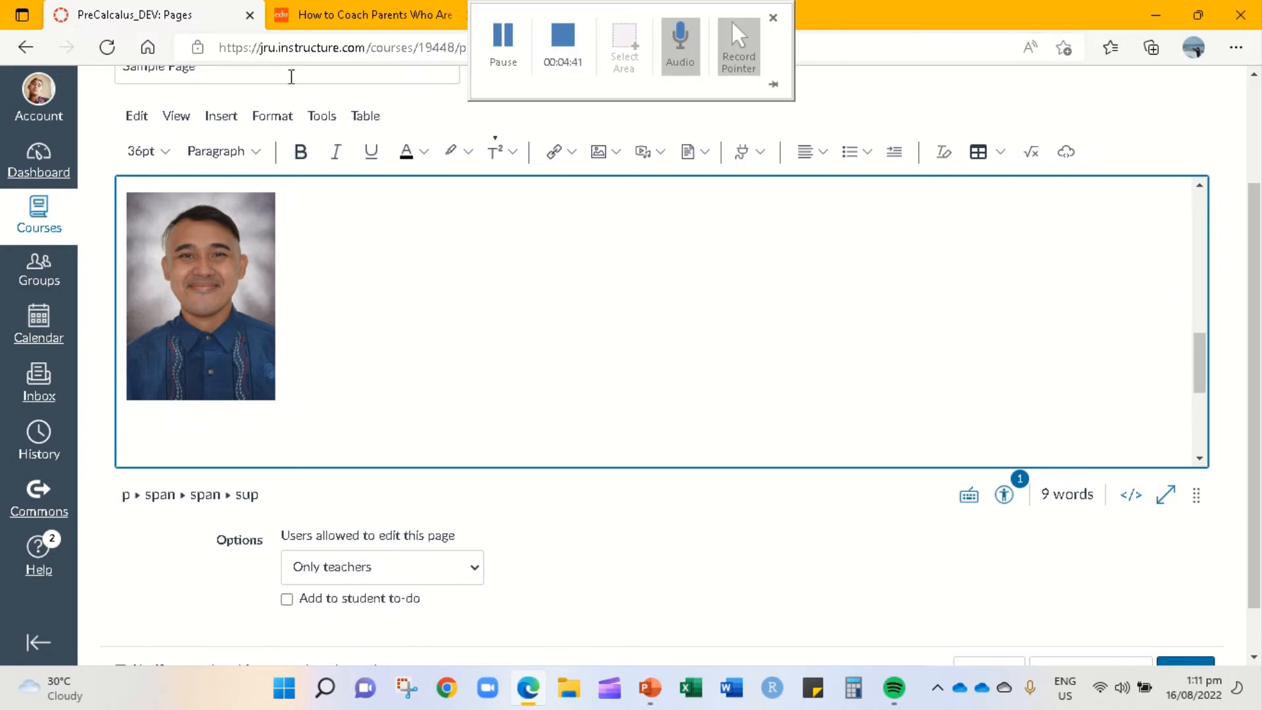
click(163, 151)
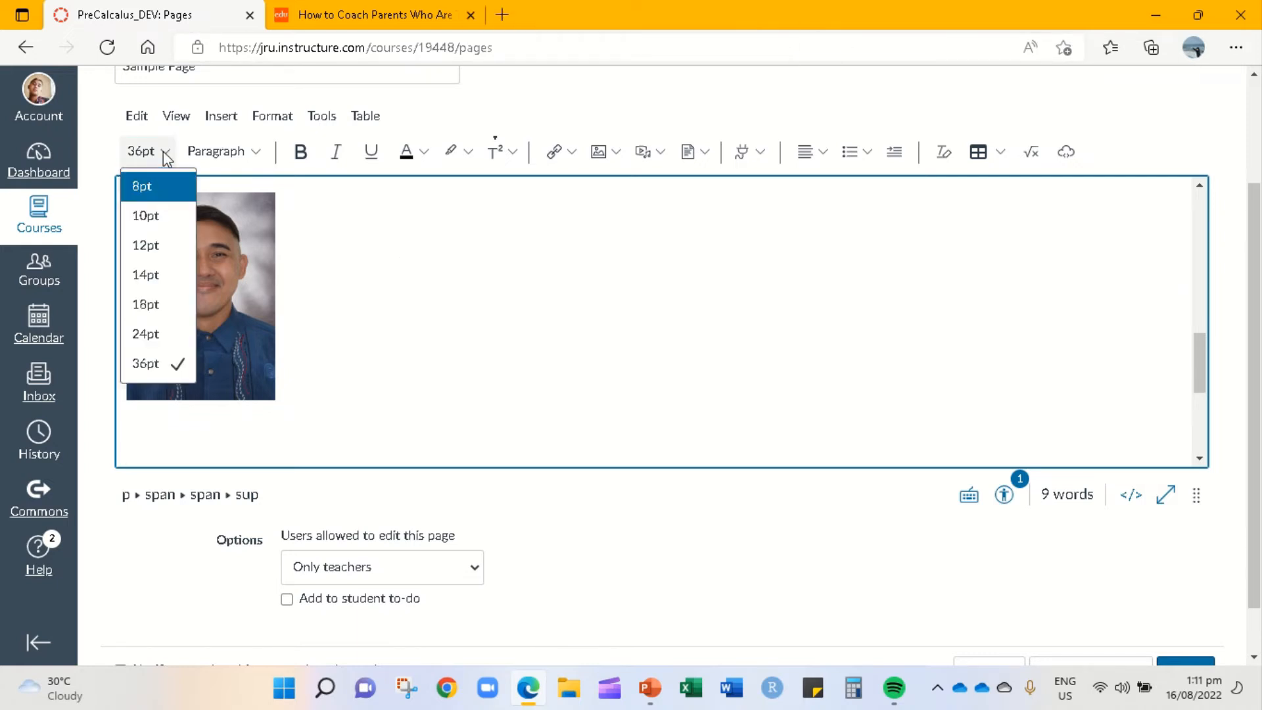
click(161, 248)
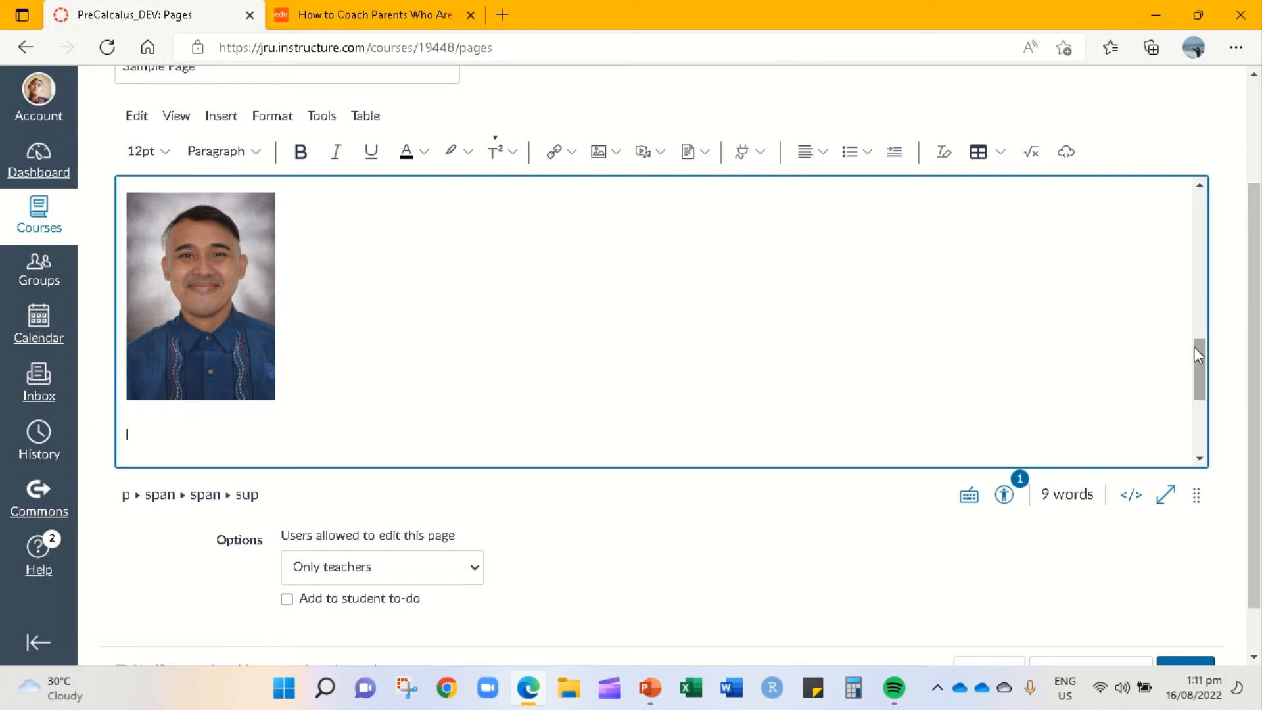
Open the media recorder for the line below the portrait and allow access to the camera and microphone.
drag(1195, 347, 1210, 397)
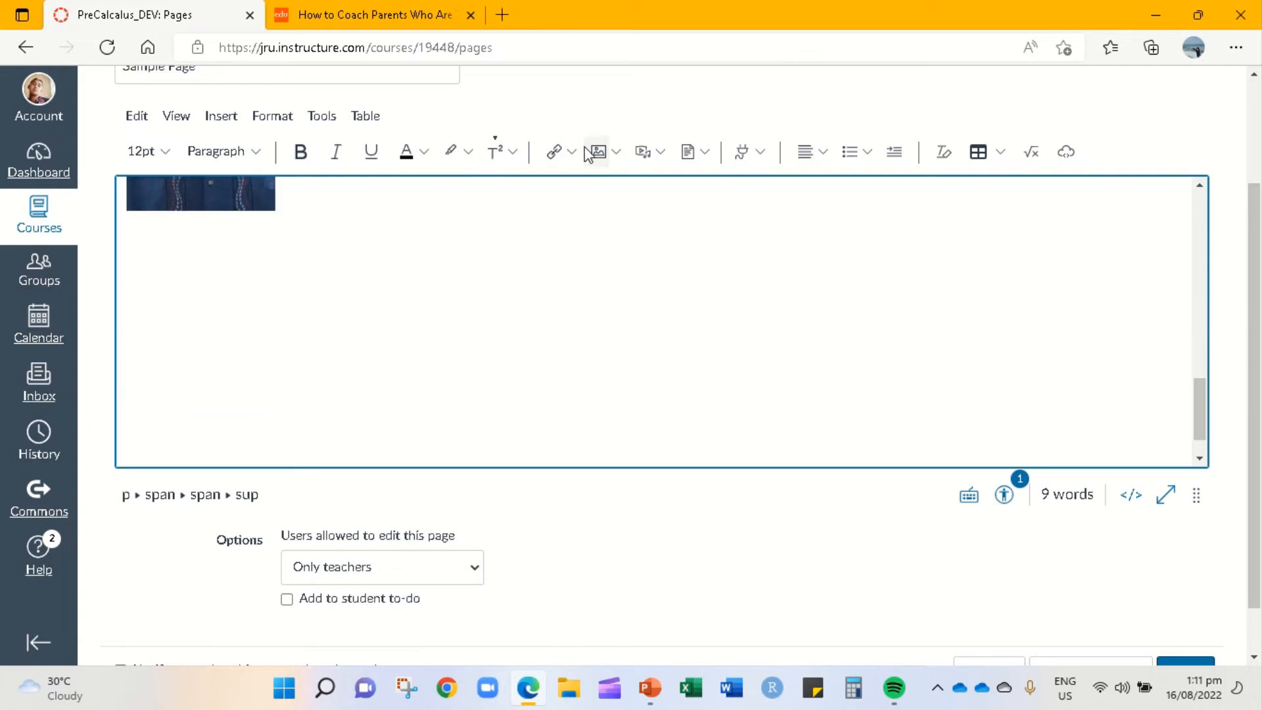
click(660, 155)
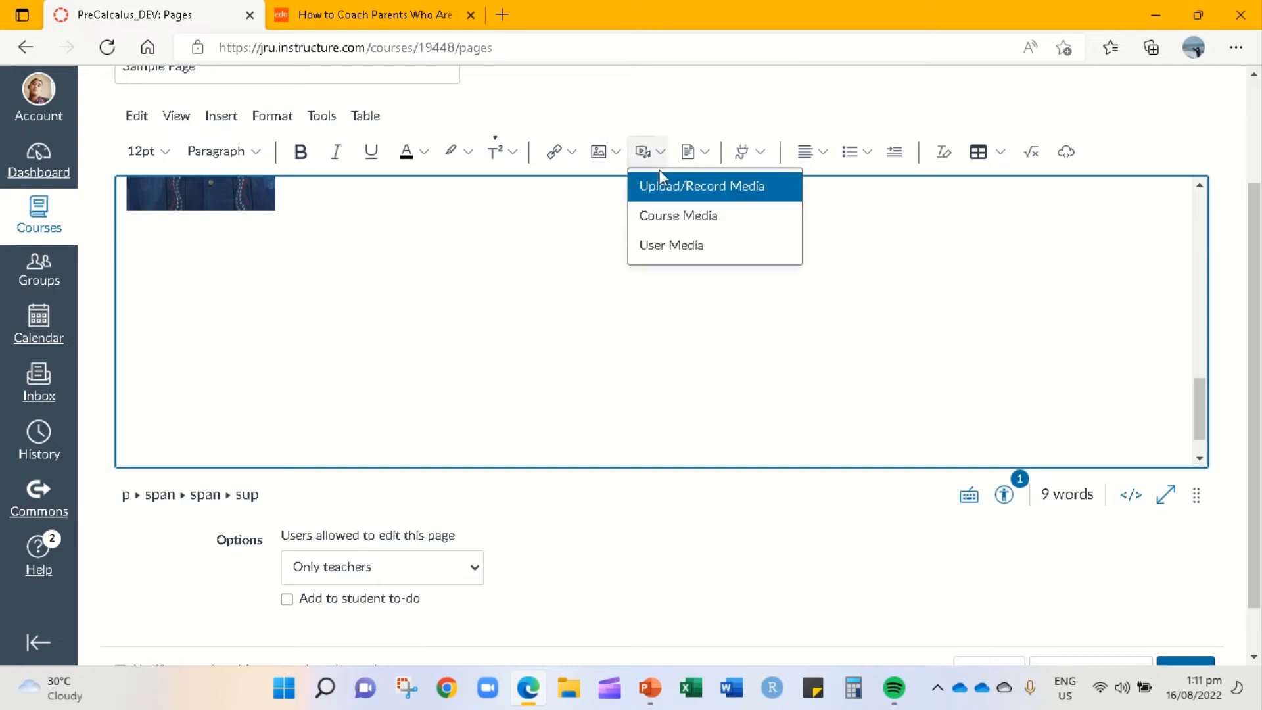
click(700, 197)
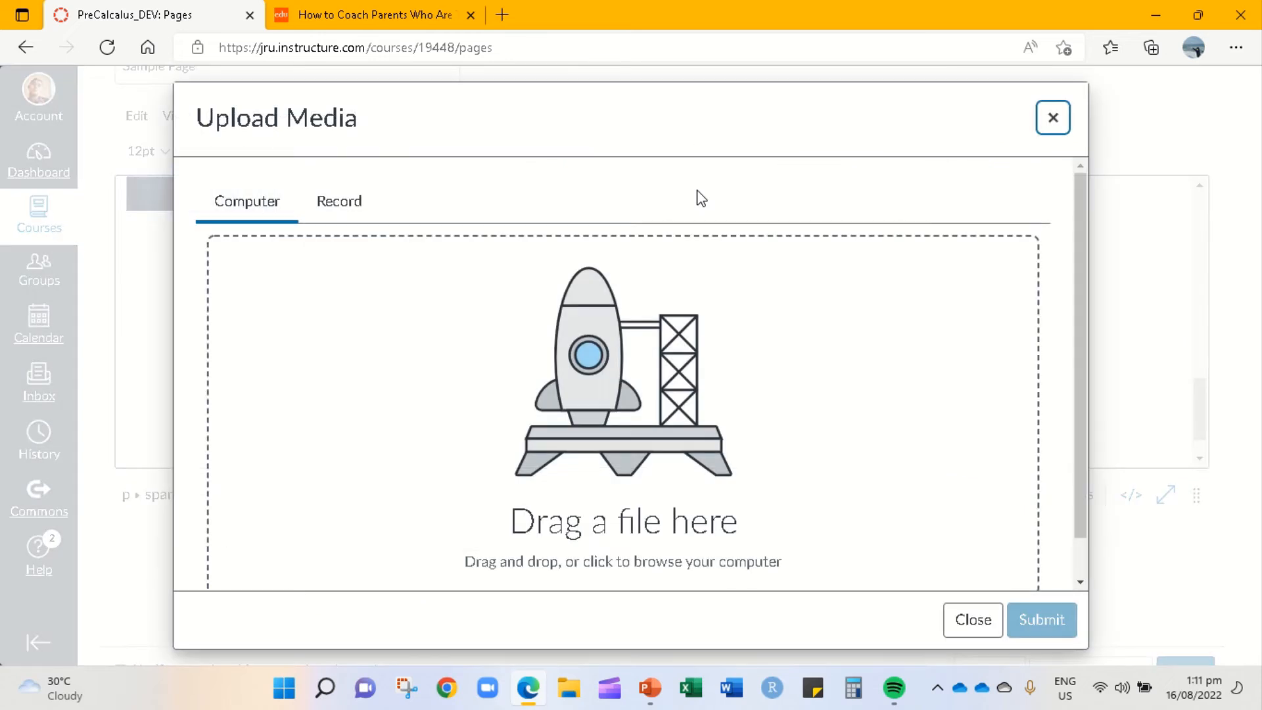
click(337, 204)
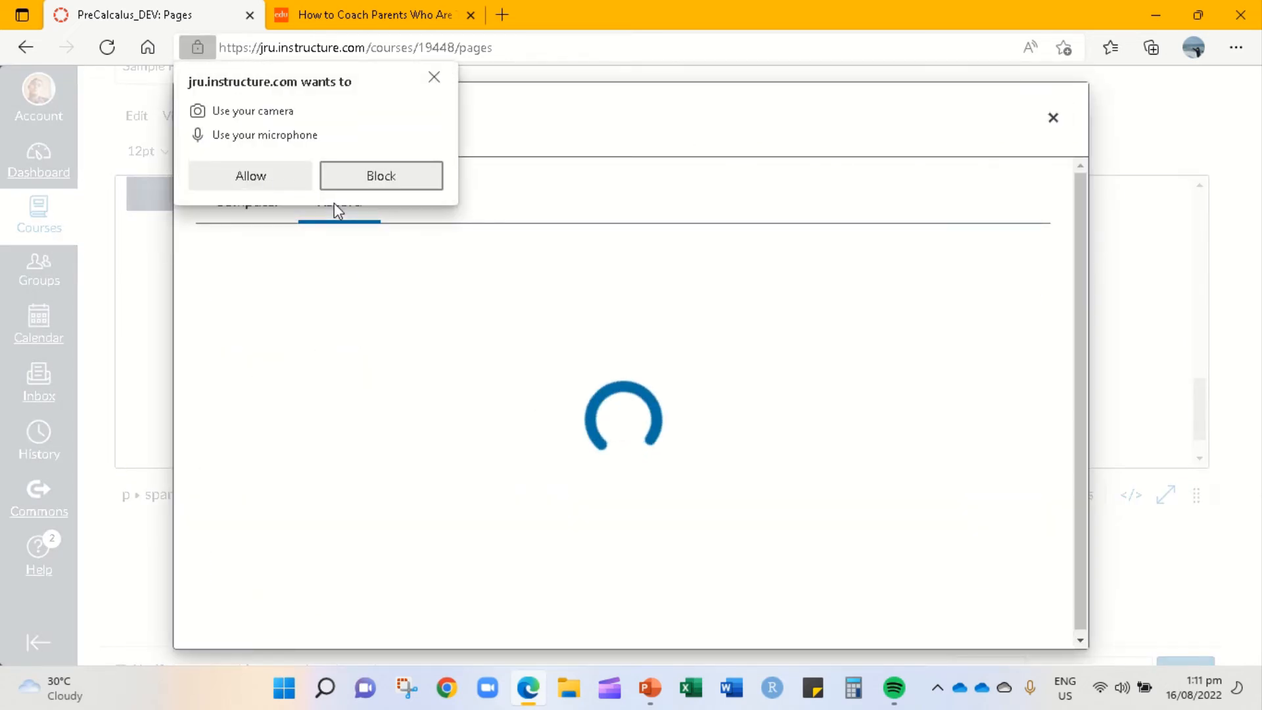
click(281, 175)
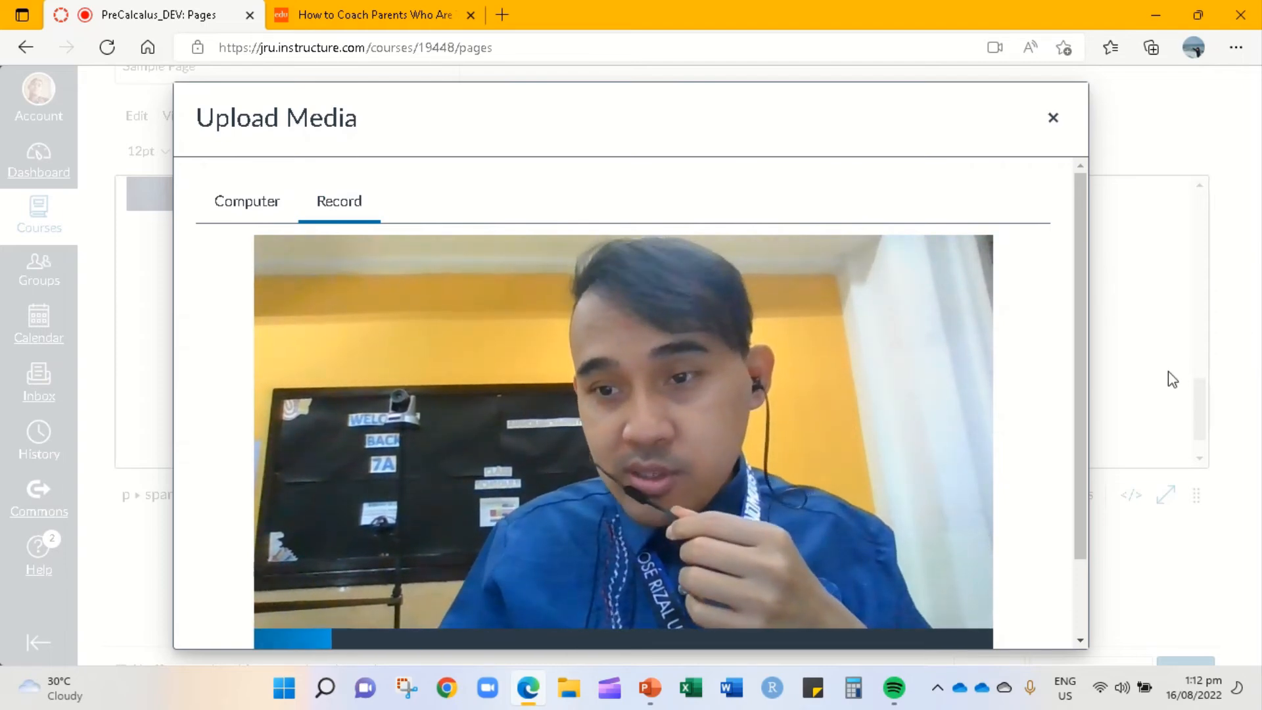
Record a webcam video of about 4 seconds and save it into the page with its default title.
scroll(1078, 595, down, 2)
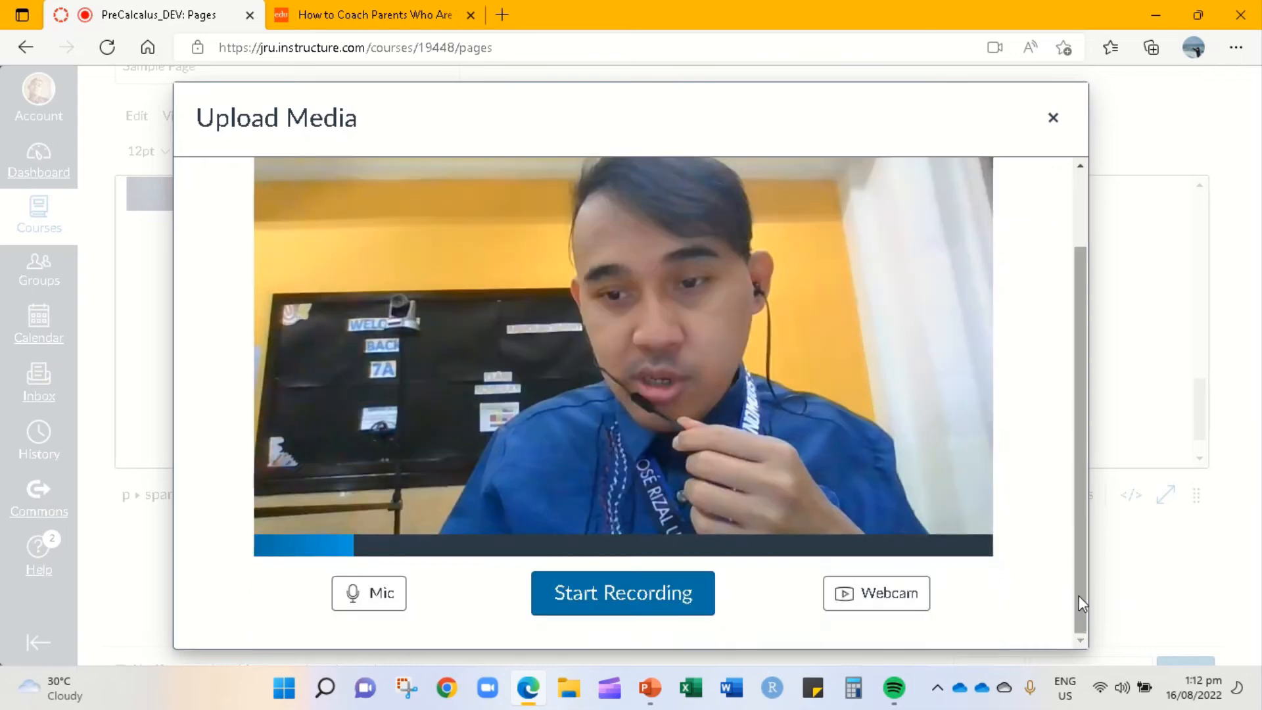
click(624, 593)
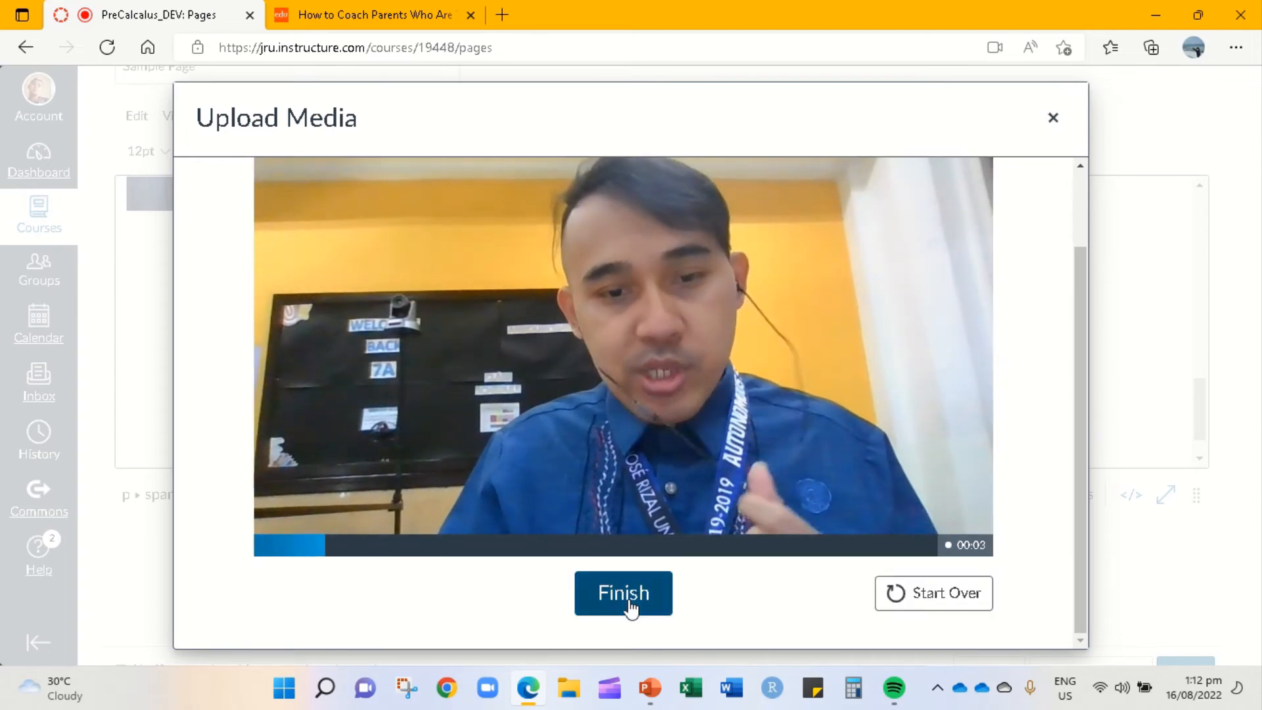
click(629, 604)
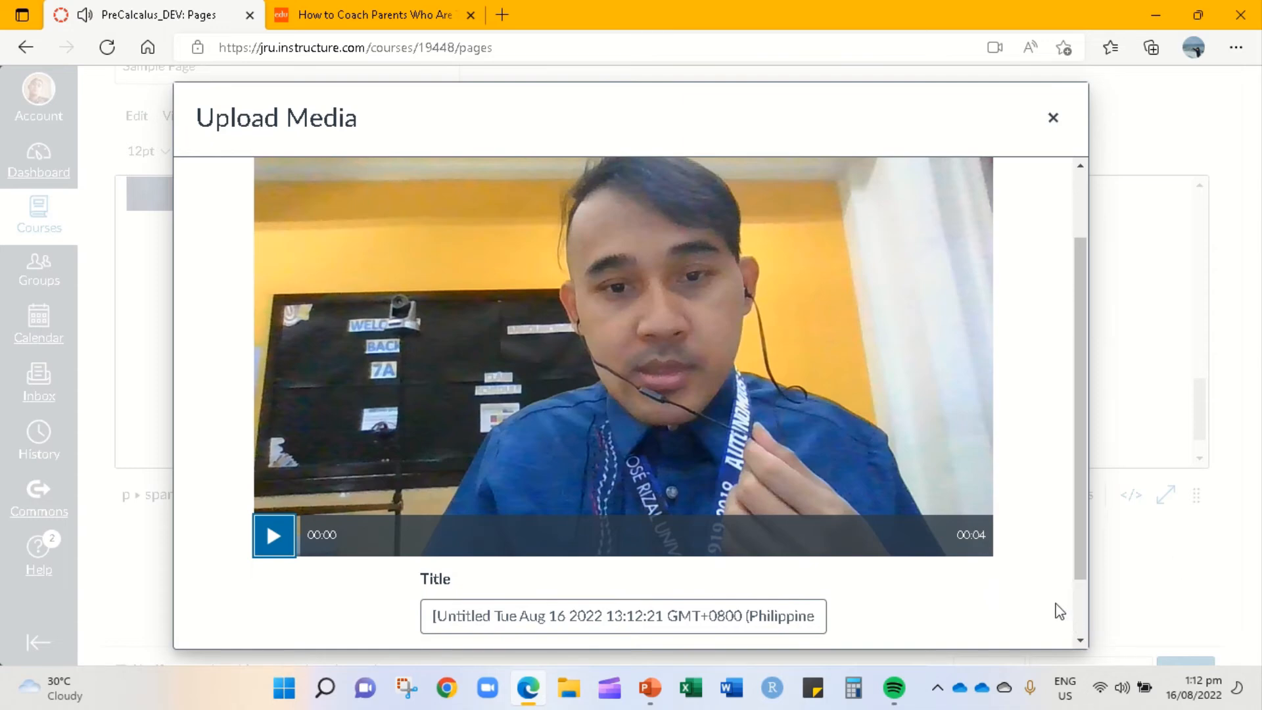
scroll(1074, 621, down, 1)
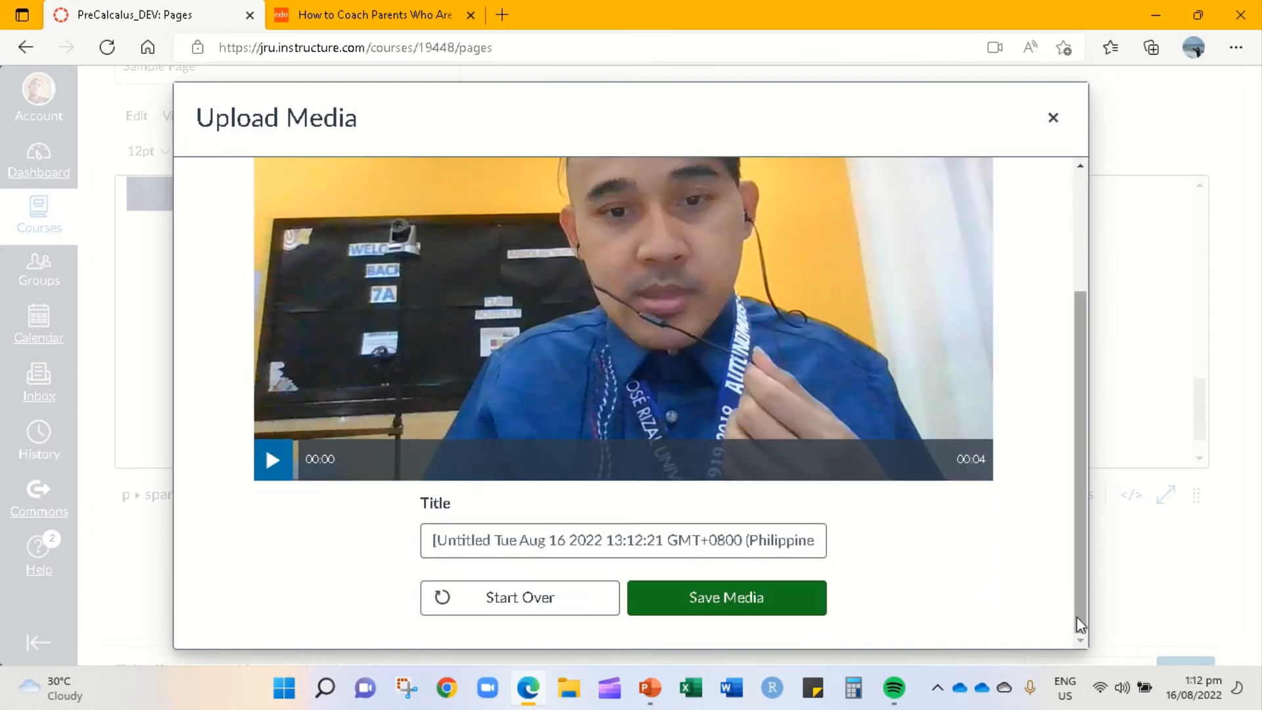
click(777, 603)
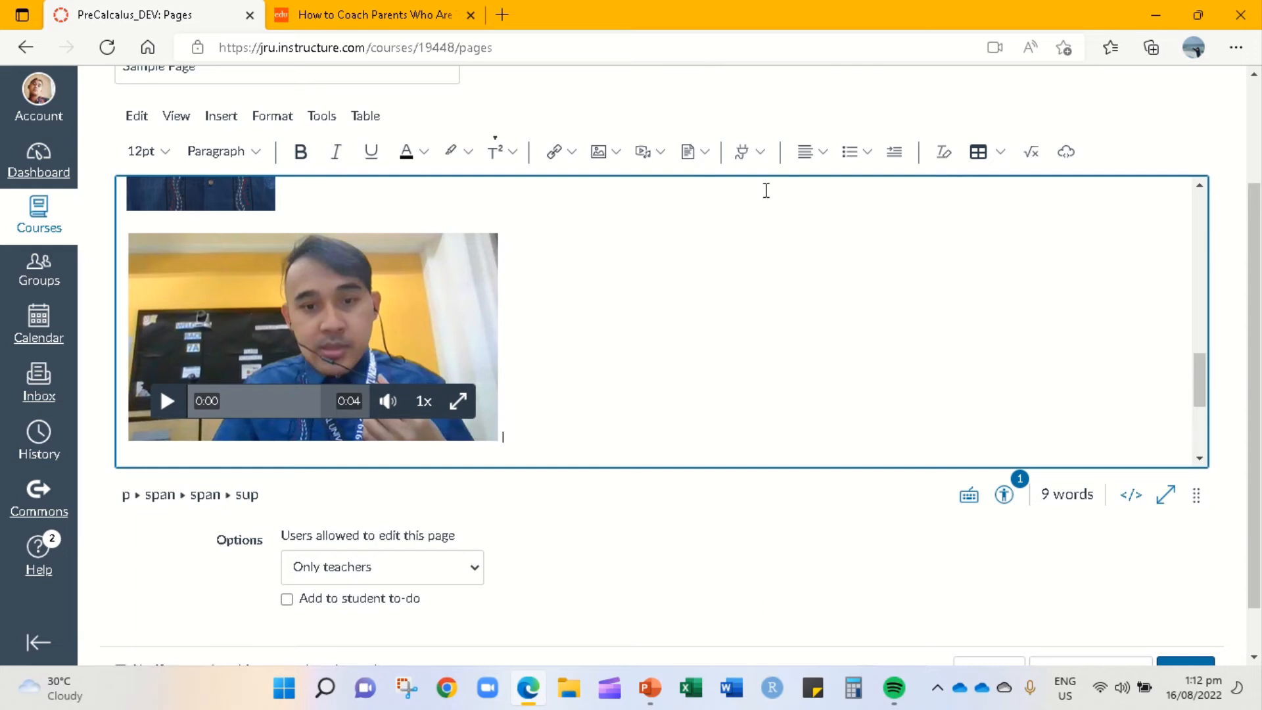
click(759, 152)
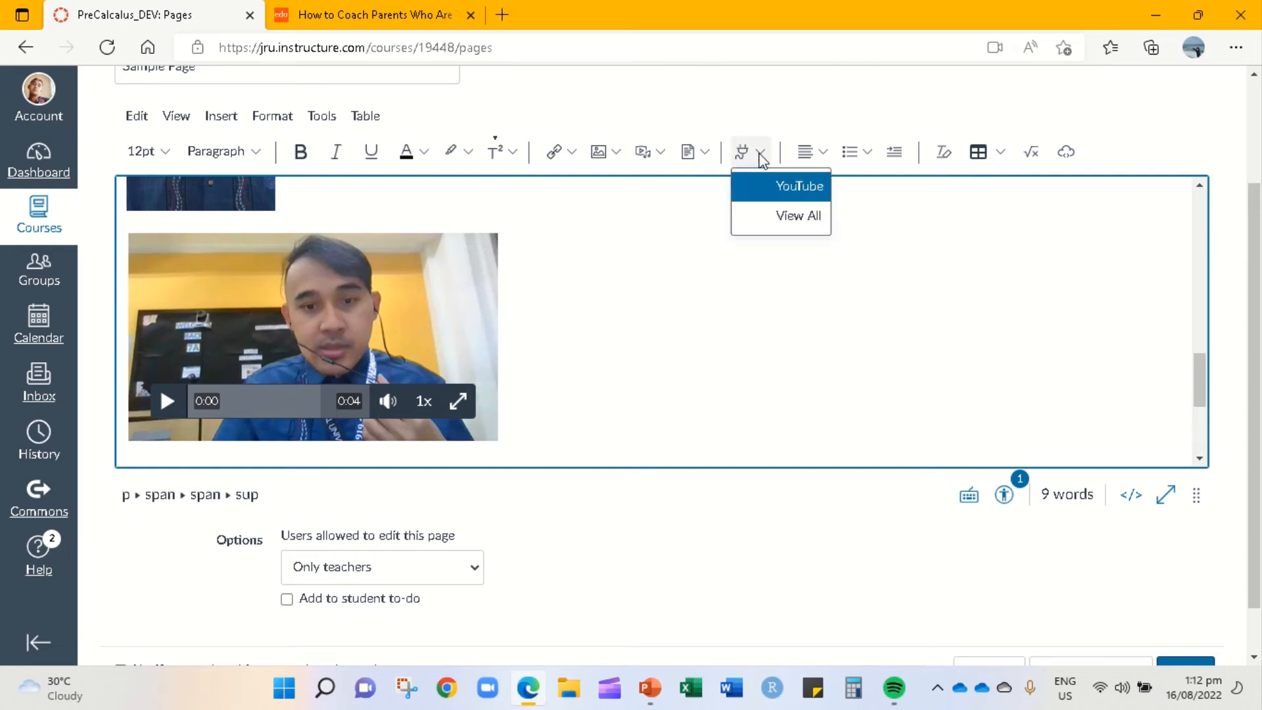
click(705, 152)
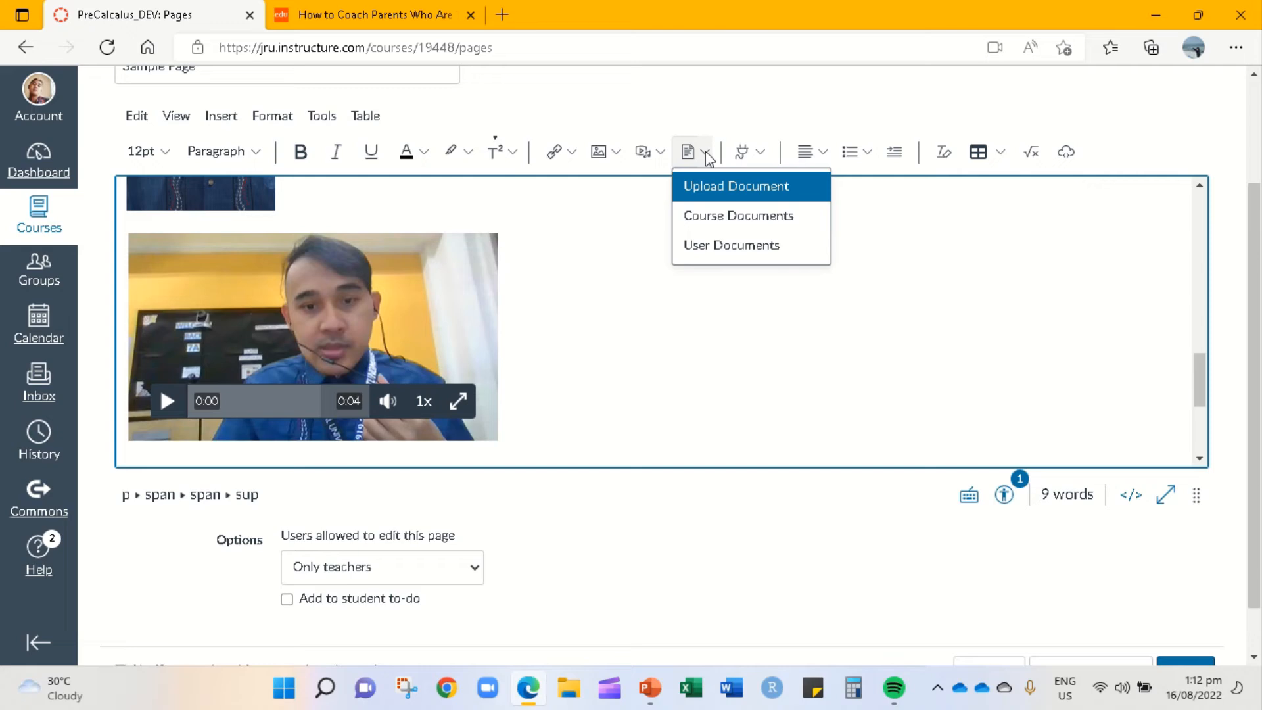
click(720, 189)
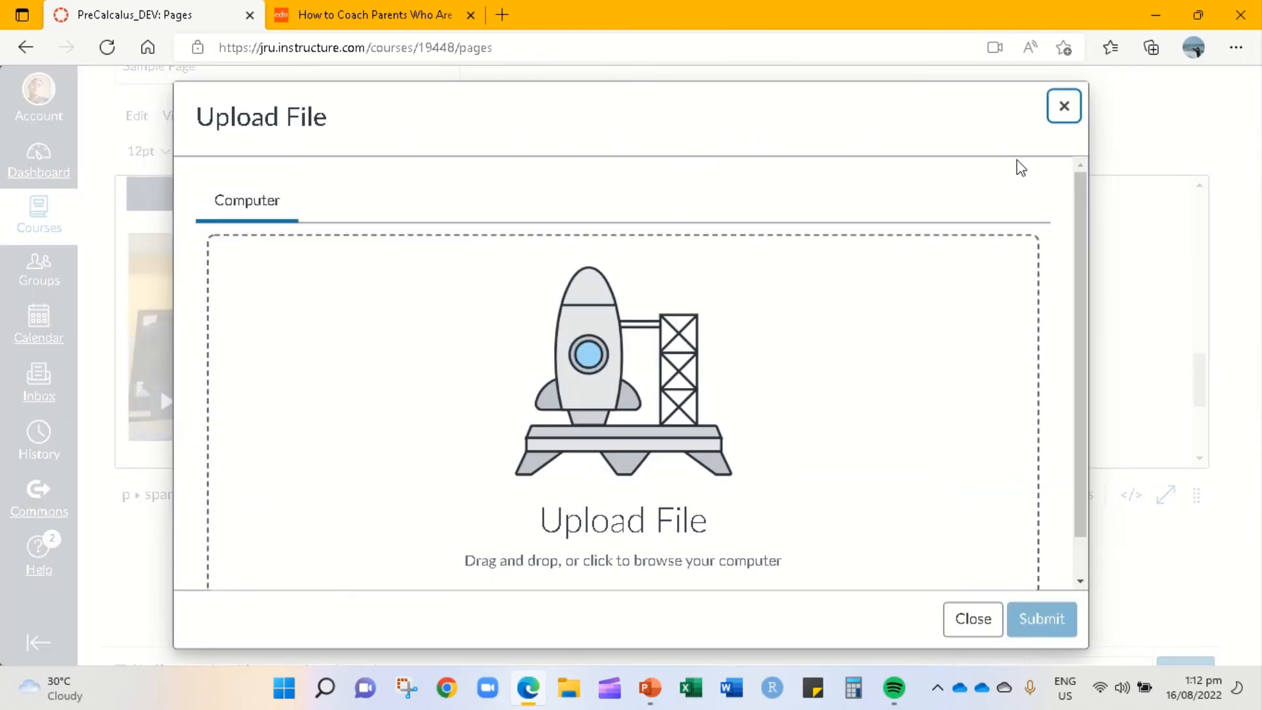
click(1077, 111)
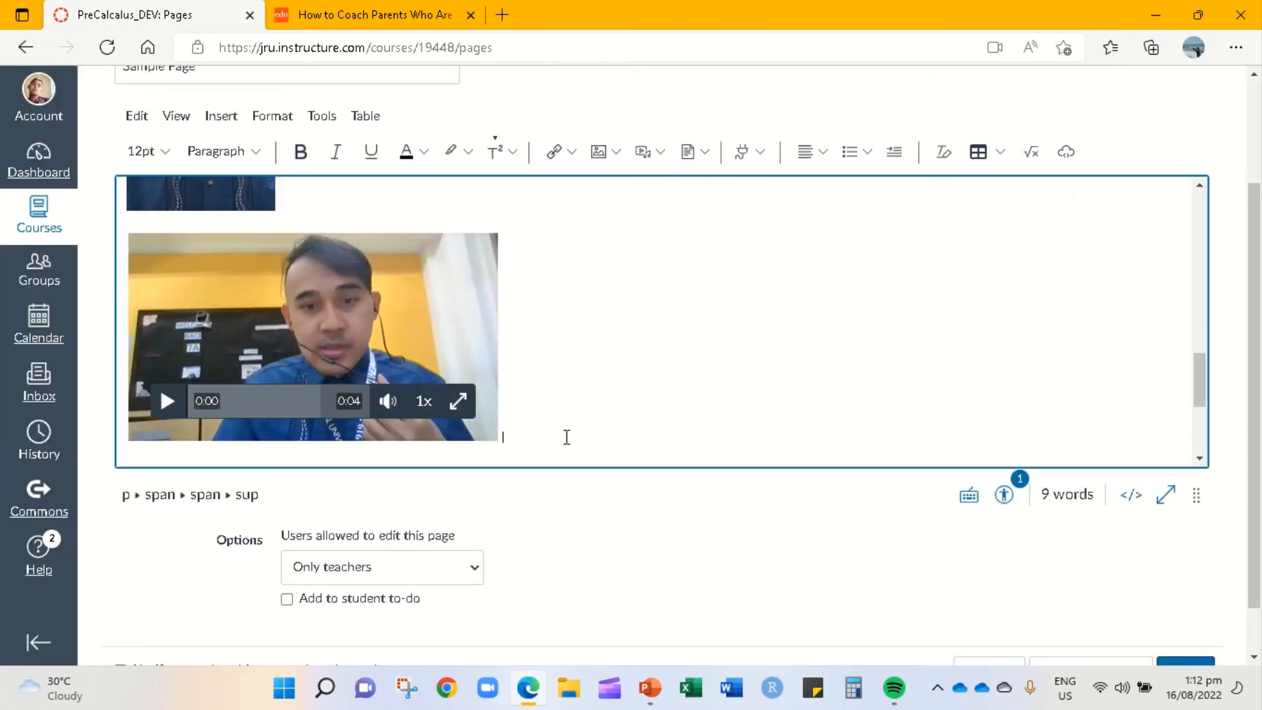
Start a new line below the recorded video and upload the document Announced Observation RHL 110421 with Signature from the Desktop's Random folder.
key(Return)
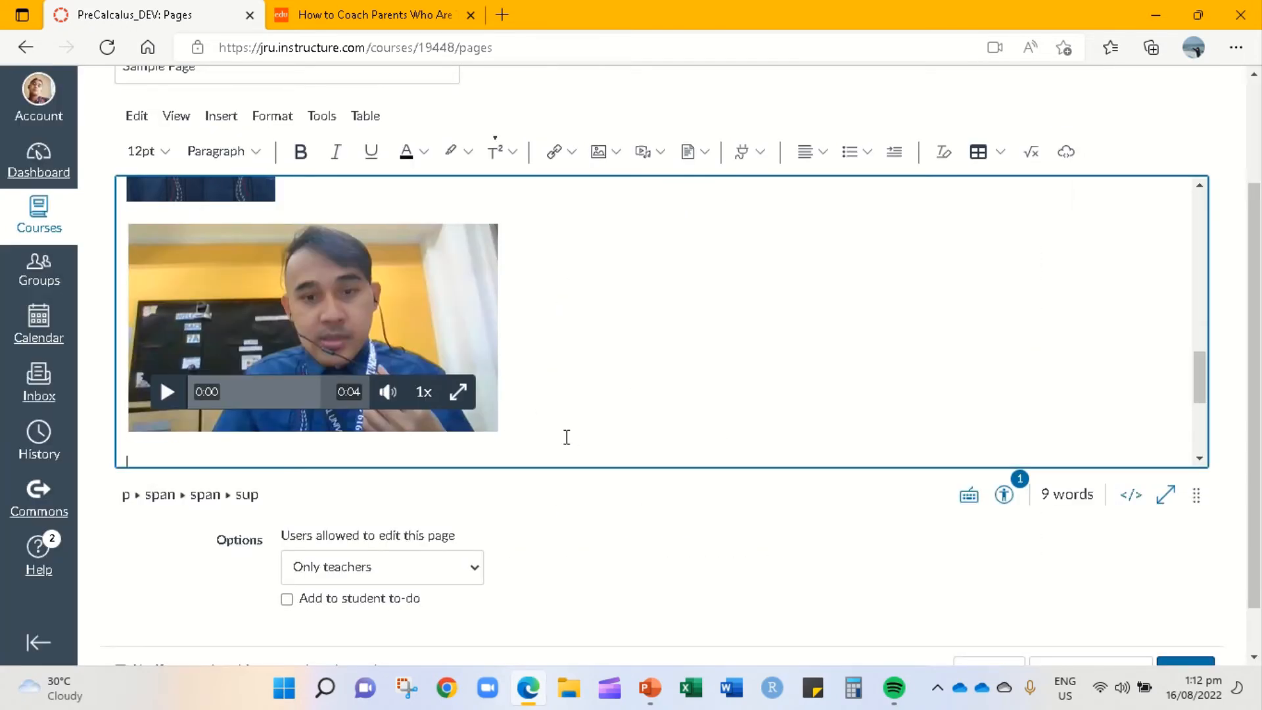
click(702, 155)
click(711, 197)
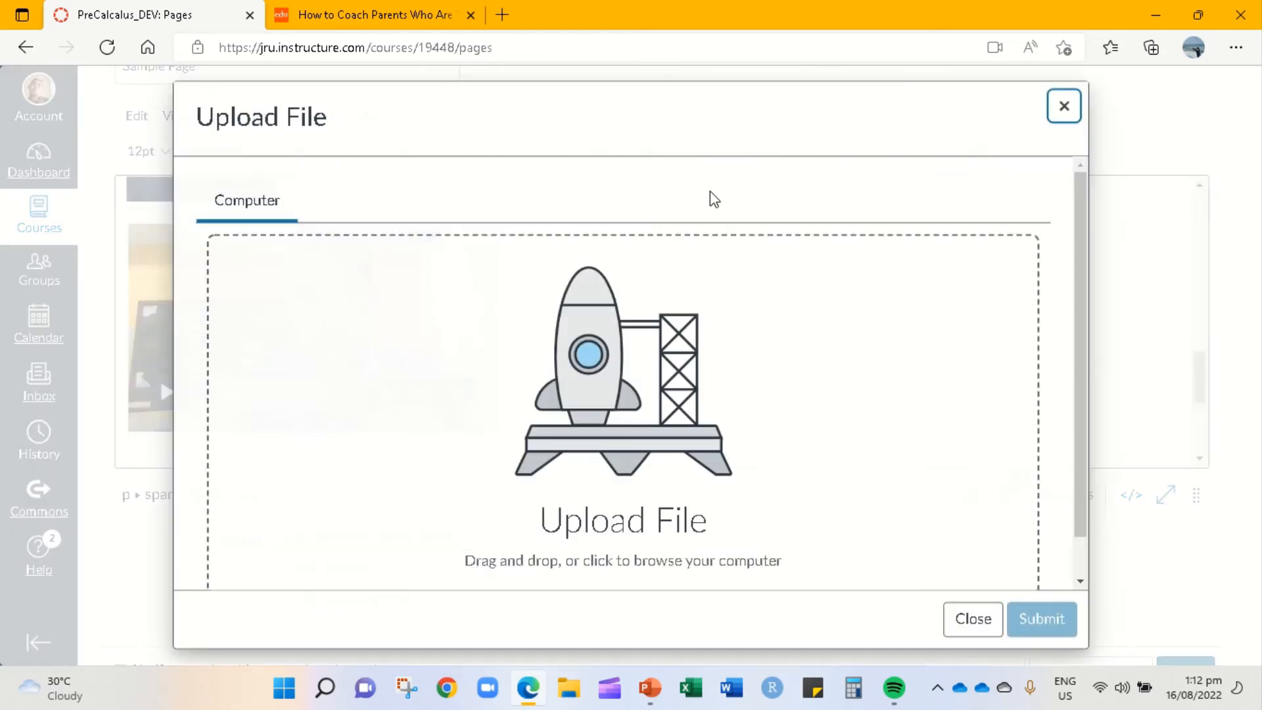
scroll(654, 437, down, 1)
click(656, 438)
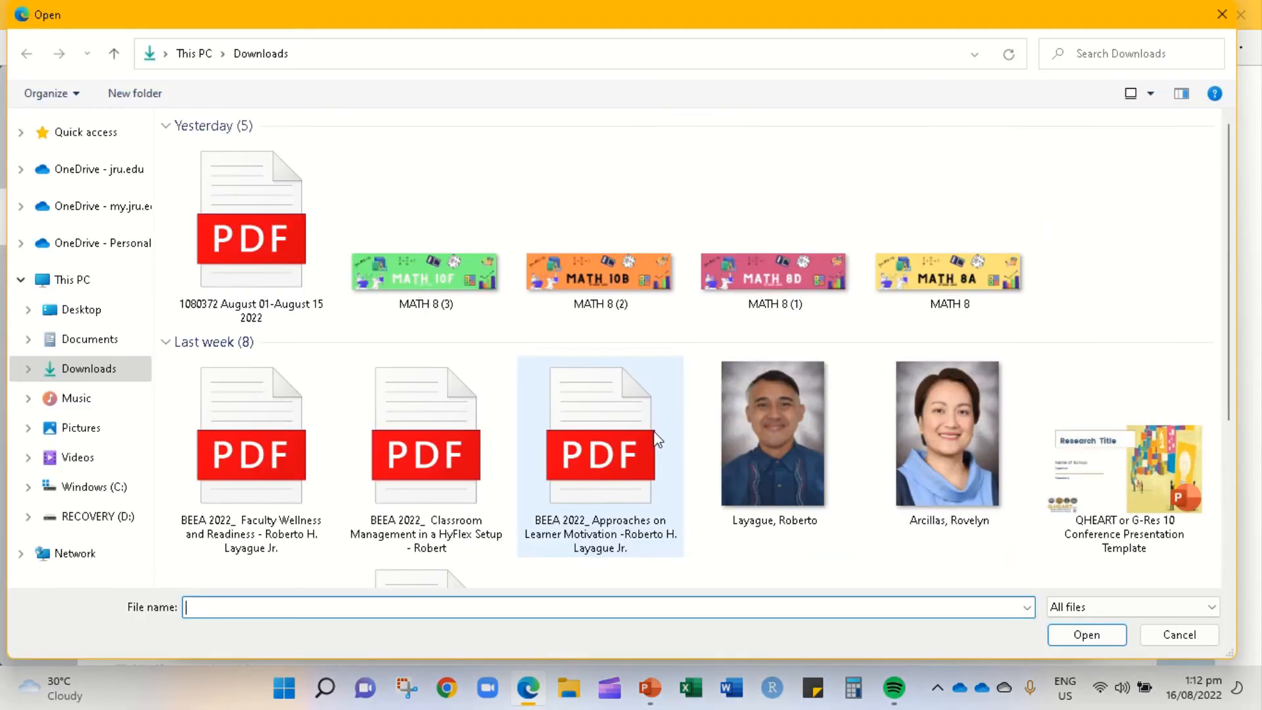
click(74, 311)
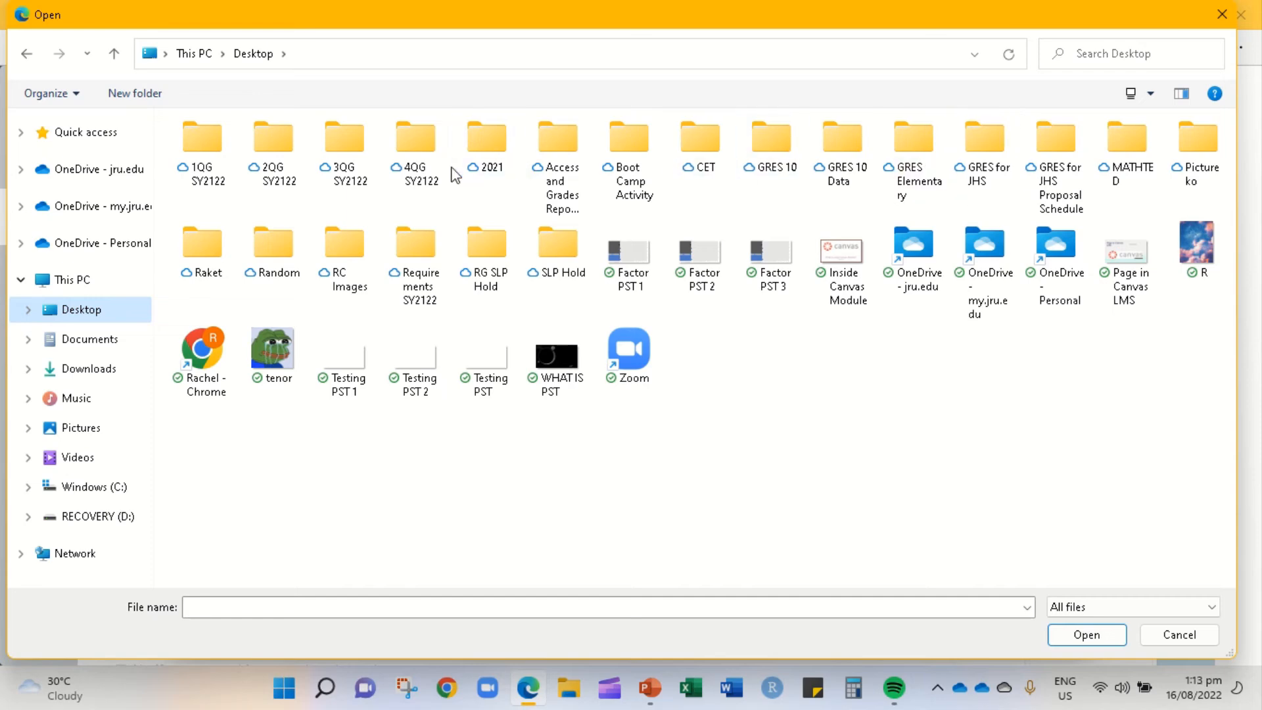
double_click(270, 250)
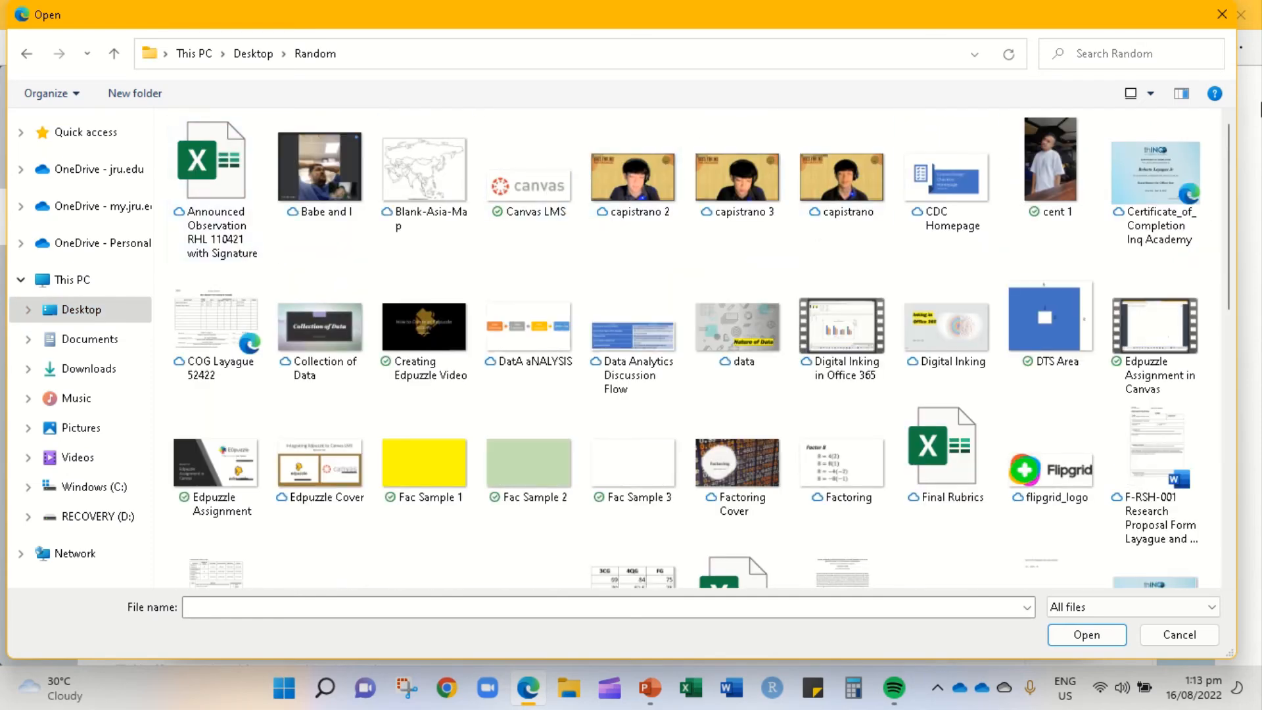
click(183, 194)
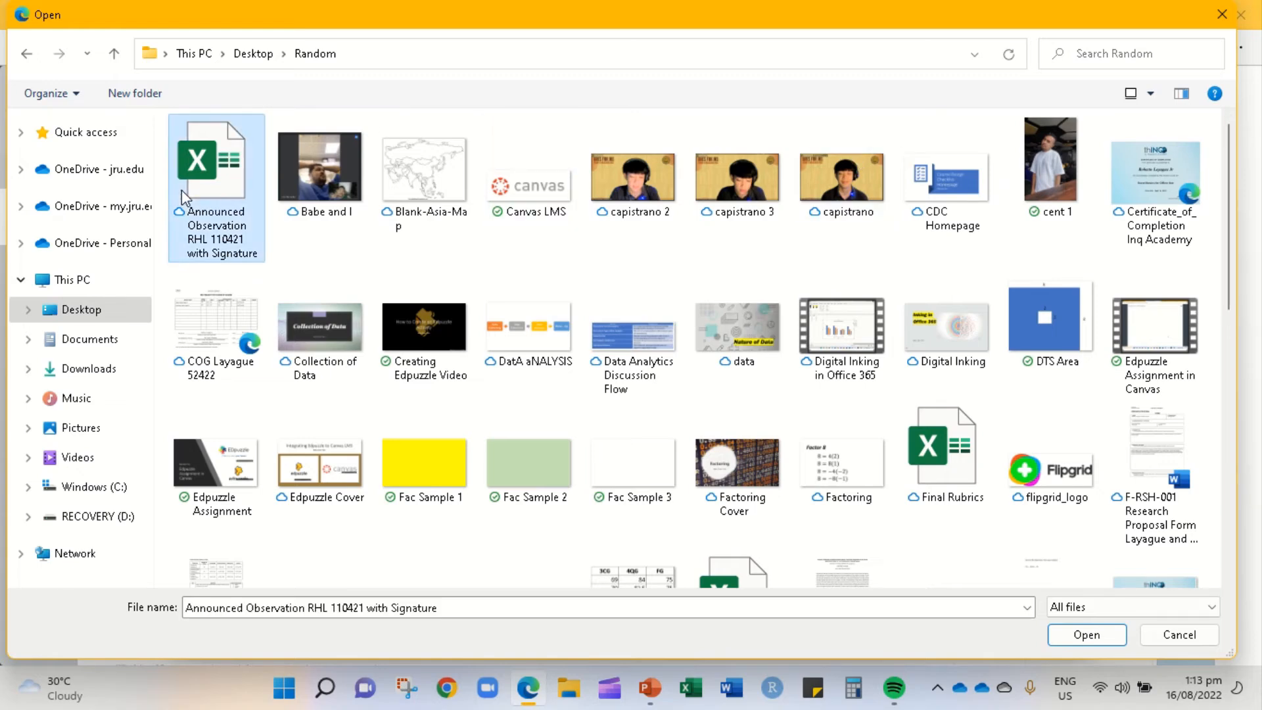
click(1084, 634)
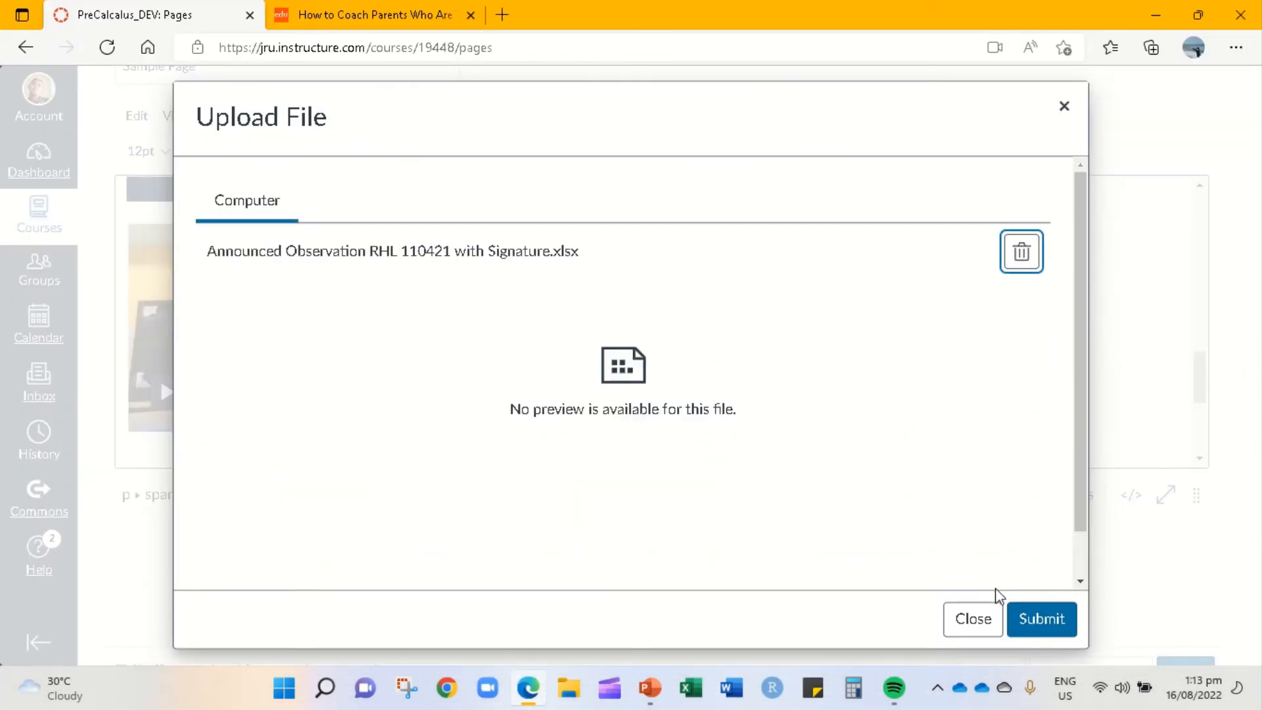
click(1043, 621)
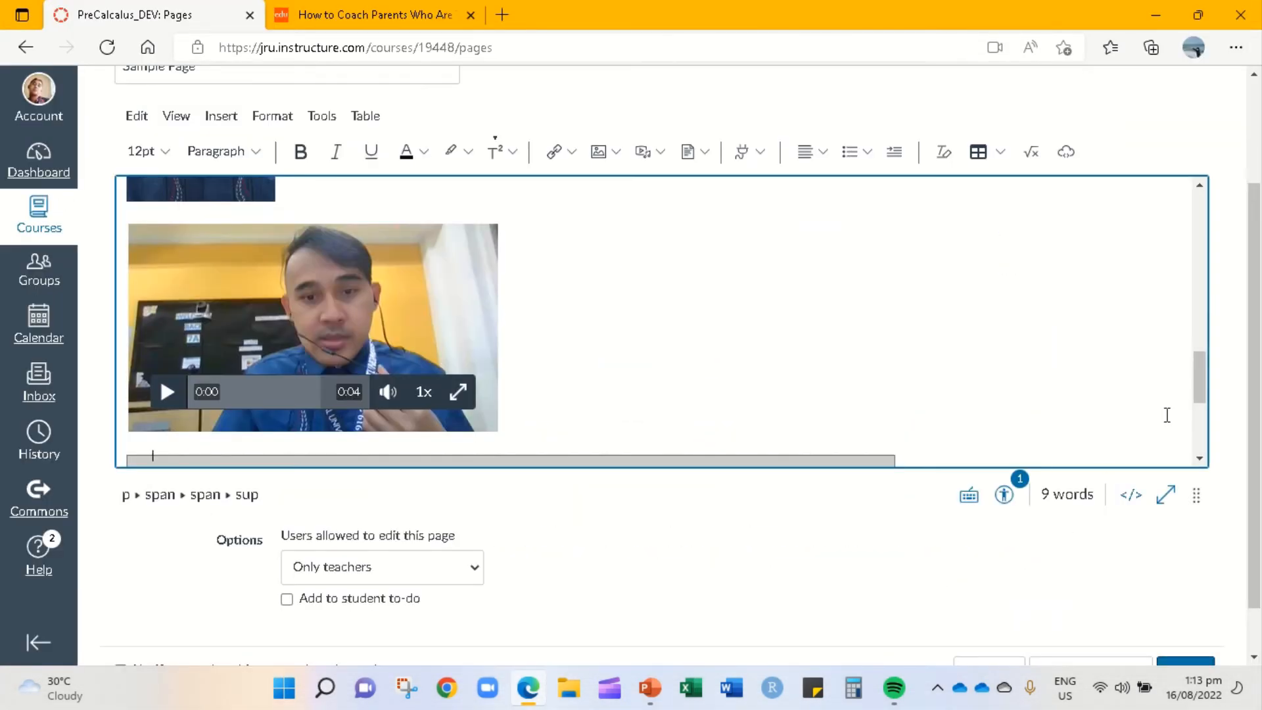
Open the YouTube external app for the line below the document link and search for Bebs Ever Tots.
scroll(1197, 408, down, 3)
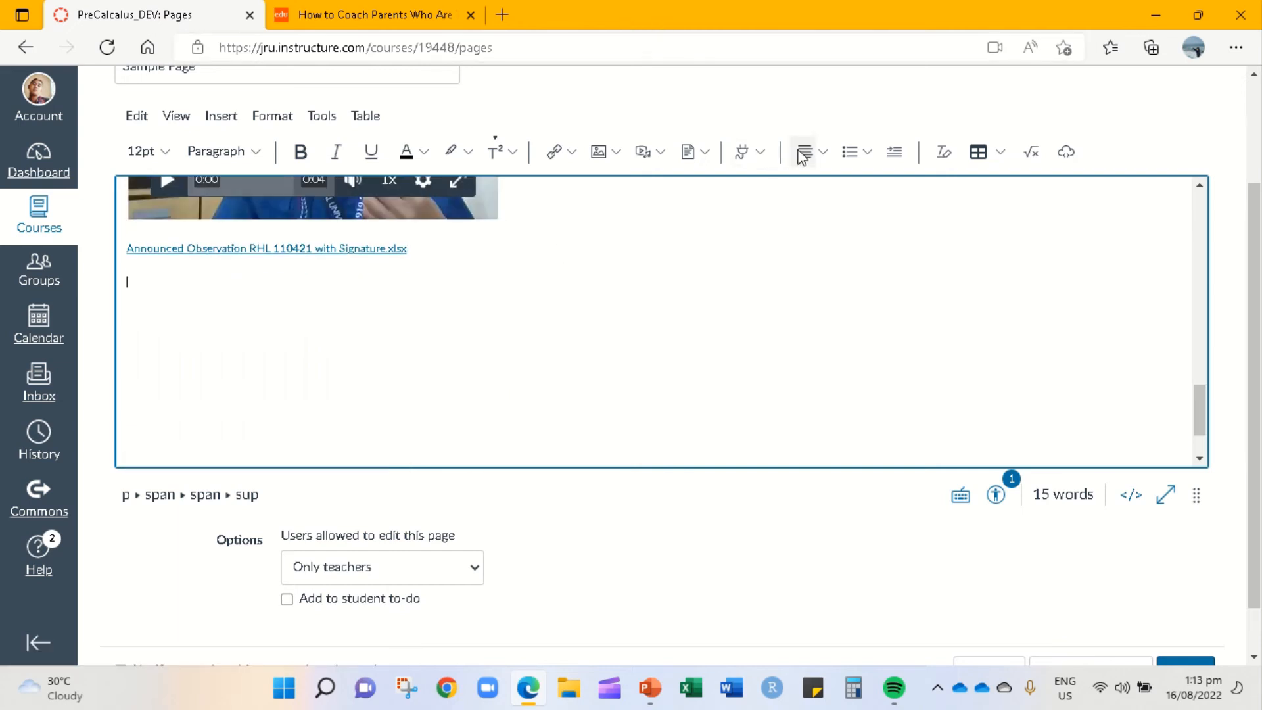
click(821, 155)
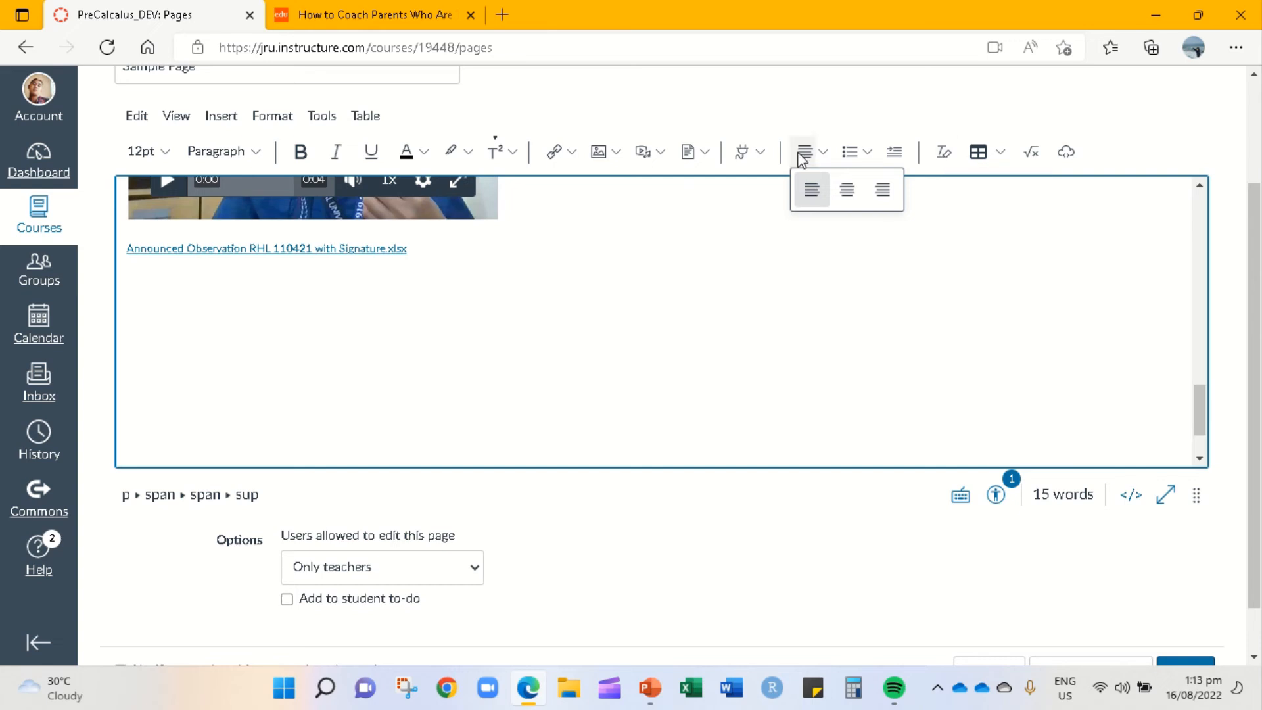
click(760, 152)
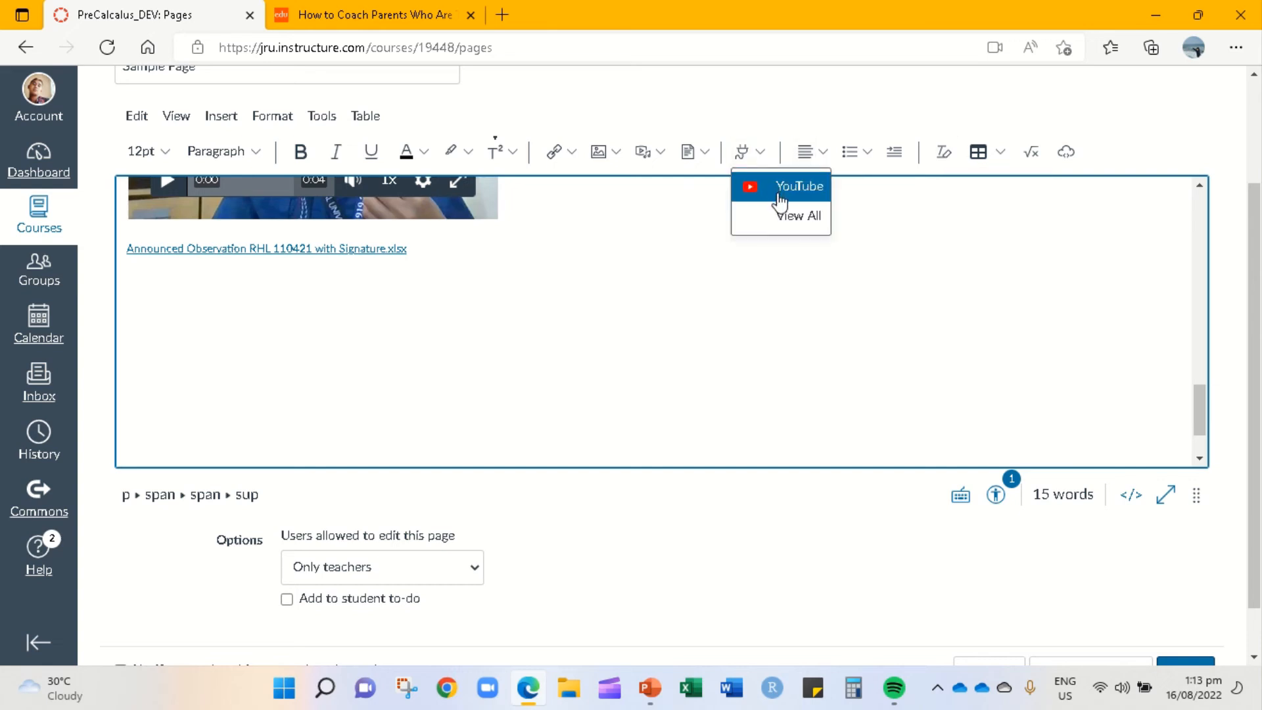
click(168, 280)
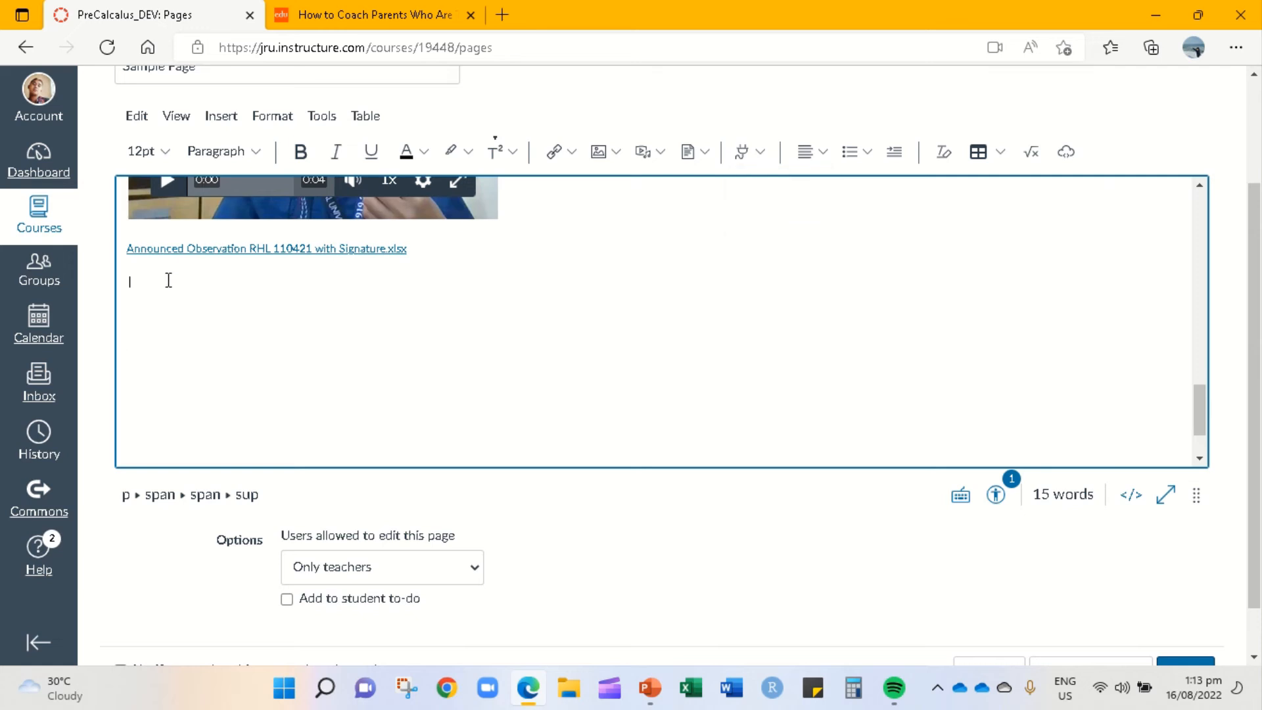
click(761, 155)
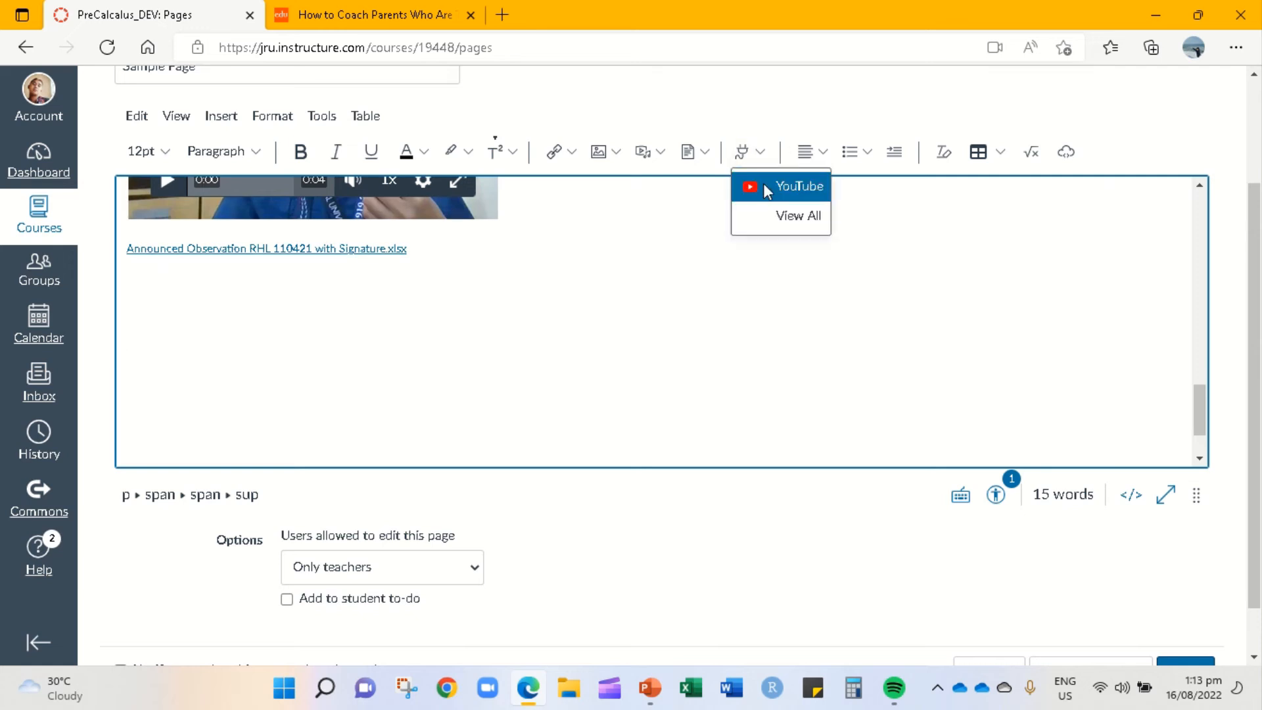
click(764, 188)
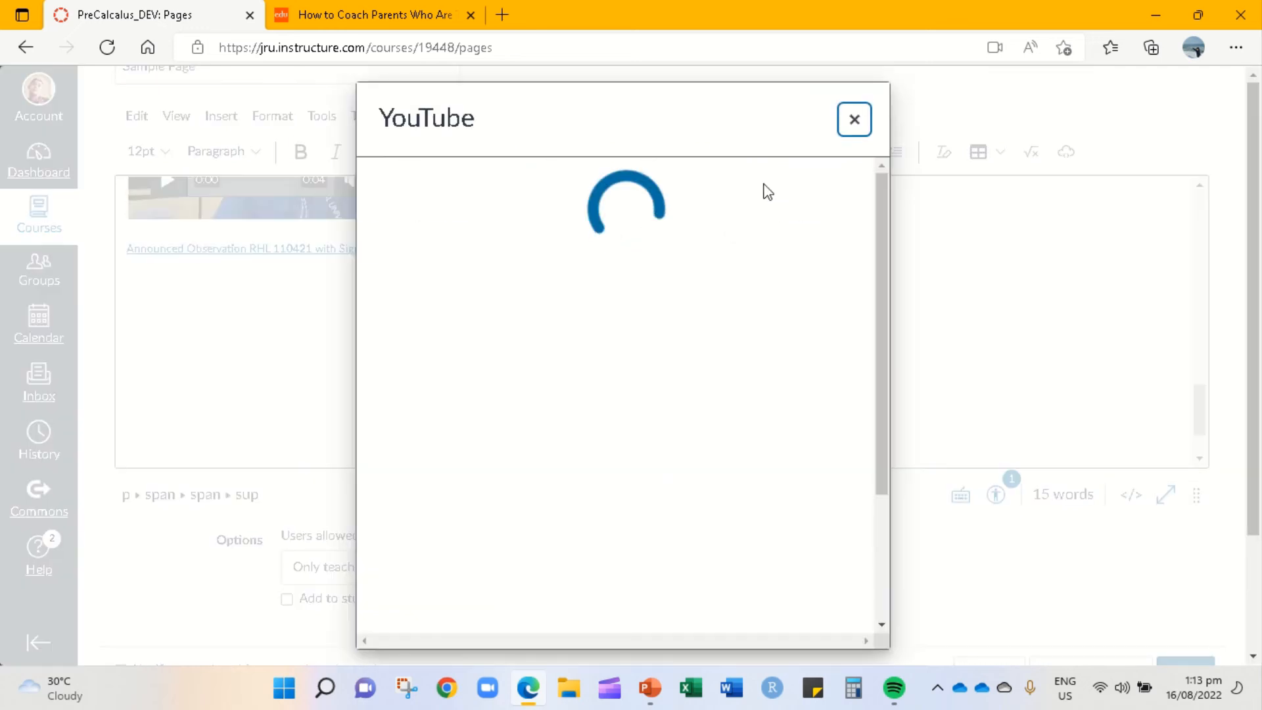
click(695, 190)
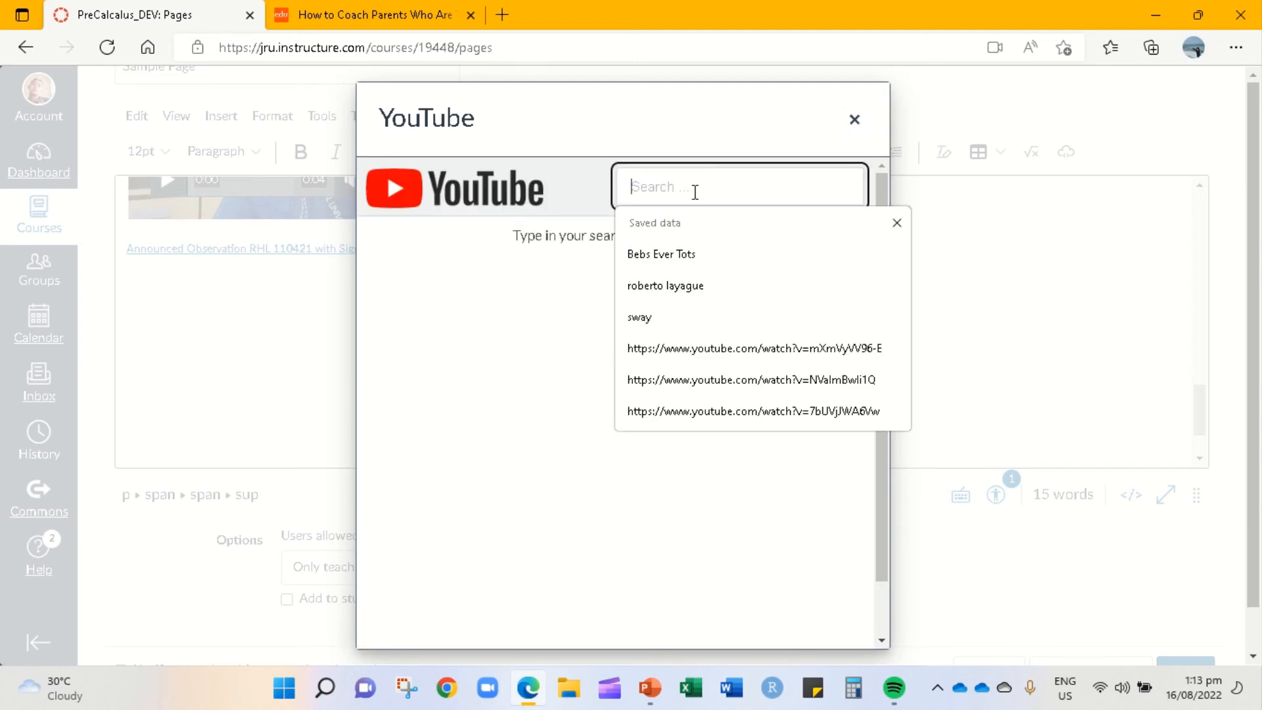
click(668, 261)
key(Return)
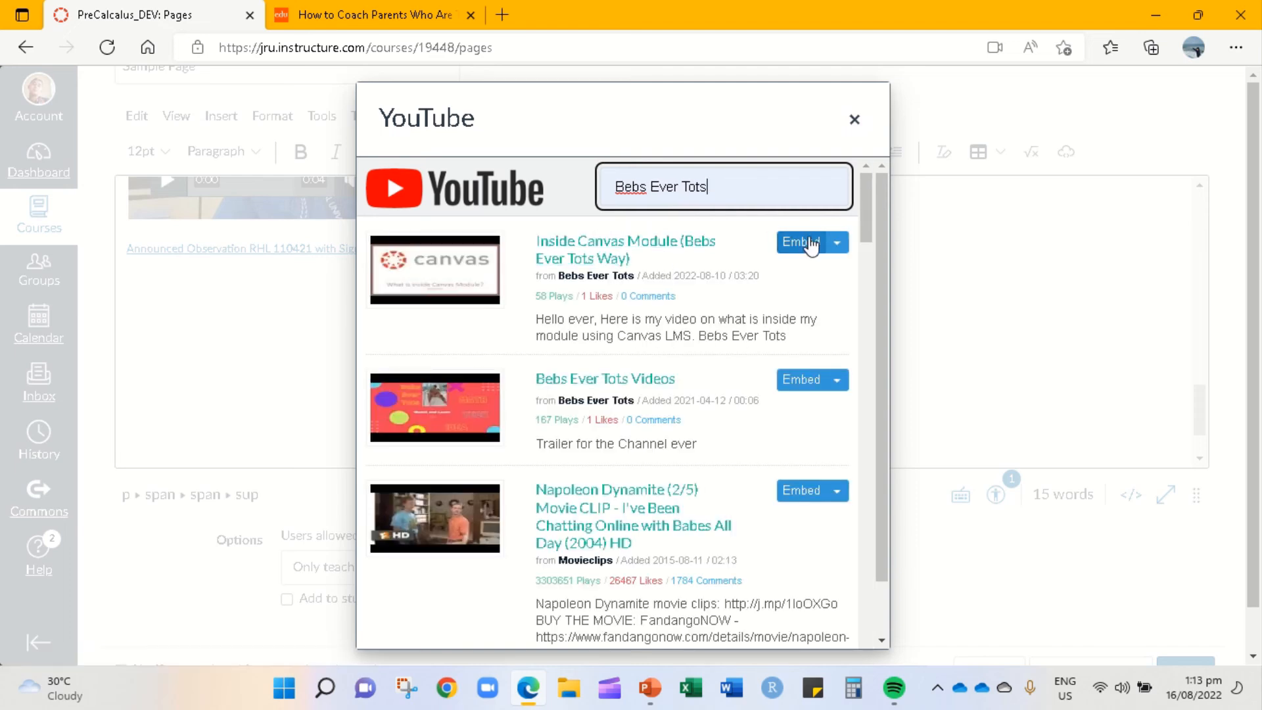
Embed the video Inside Canvas Module (Bebs Ever Tots Way) into the page at medium size.
click(834, 249)
click(836, 249)
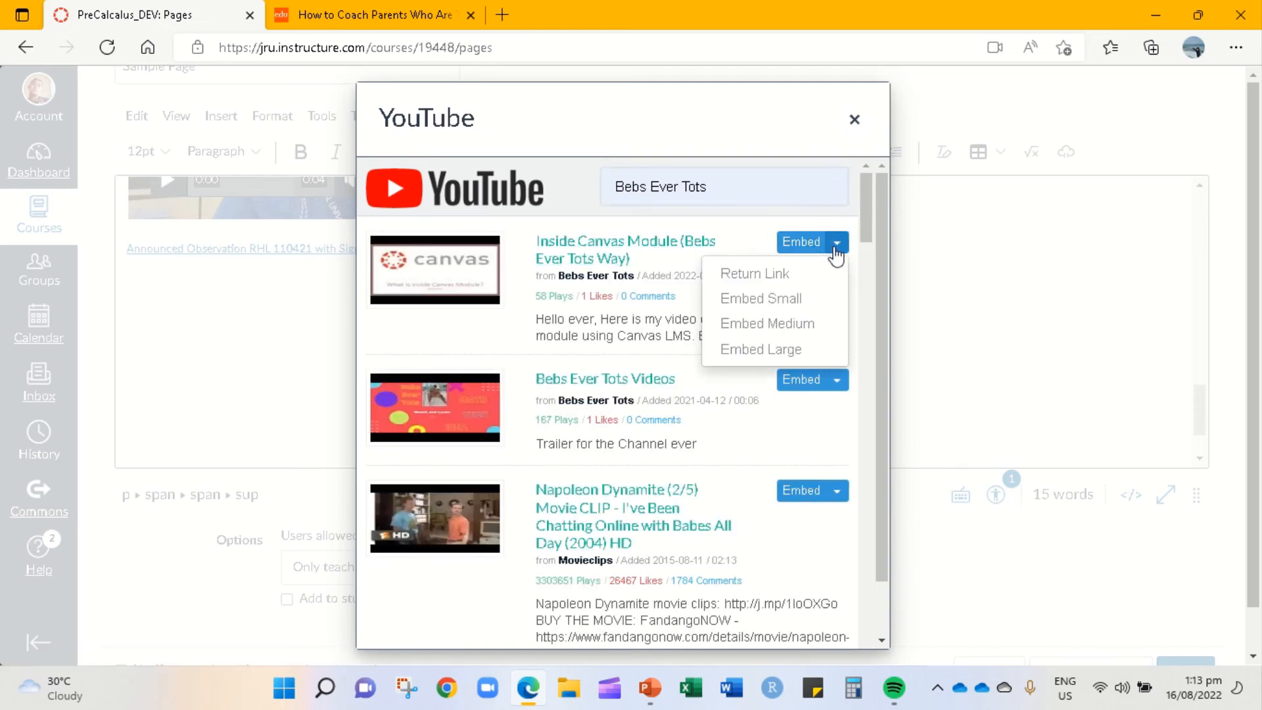
click(793, 322)
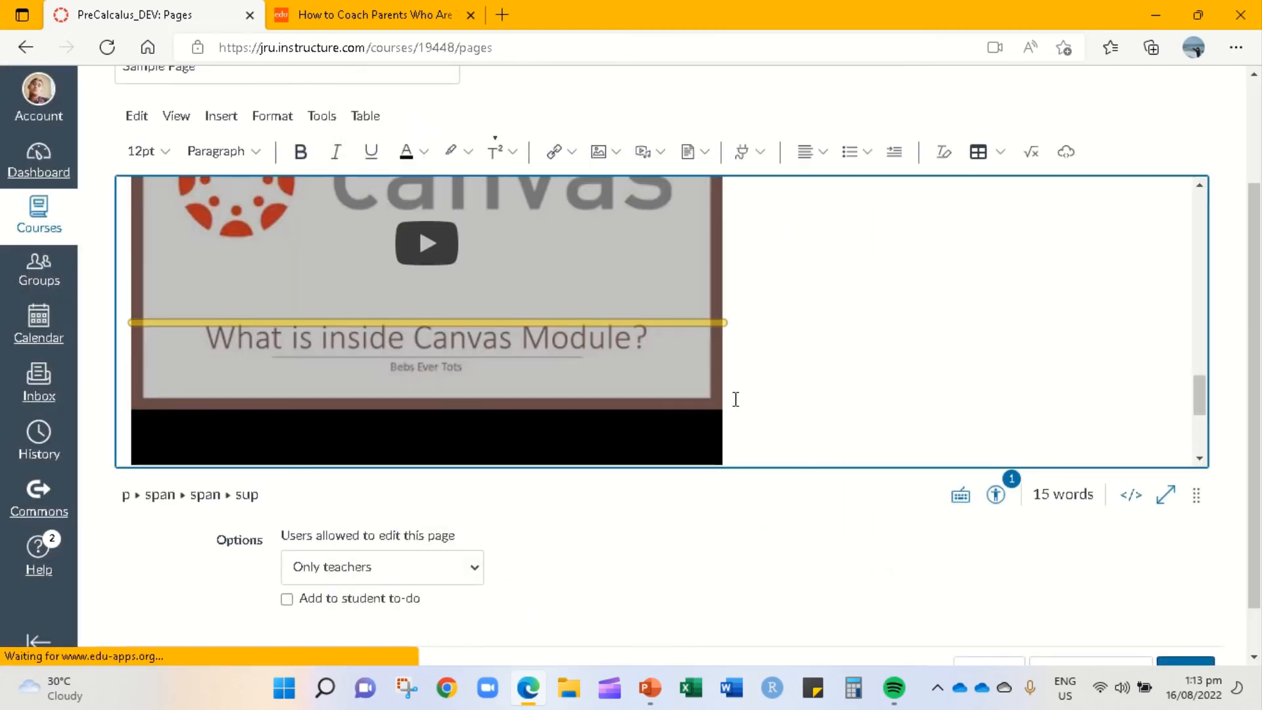
Start a new line below the embedded YouTube video.
mouse_move(1202, 391)
mouse_down()
mouse_move(1200, 425)
mouse_move(1198, 410)
mouse_up()
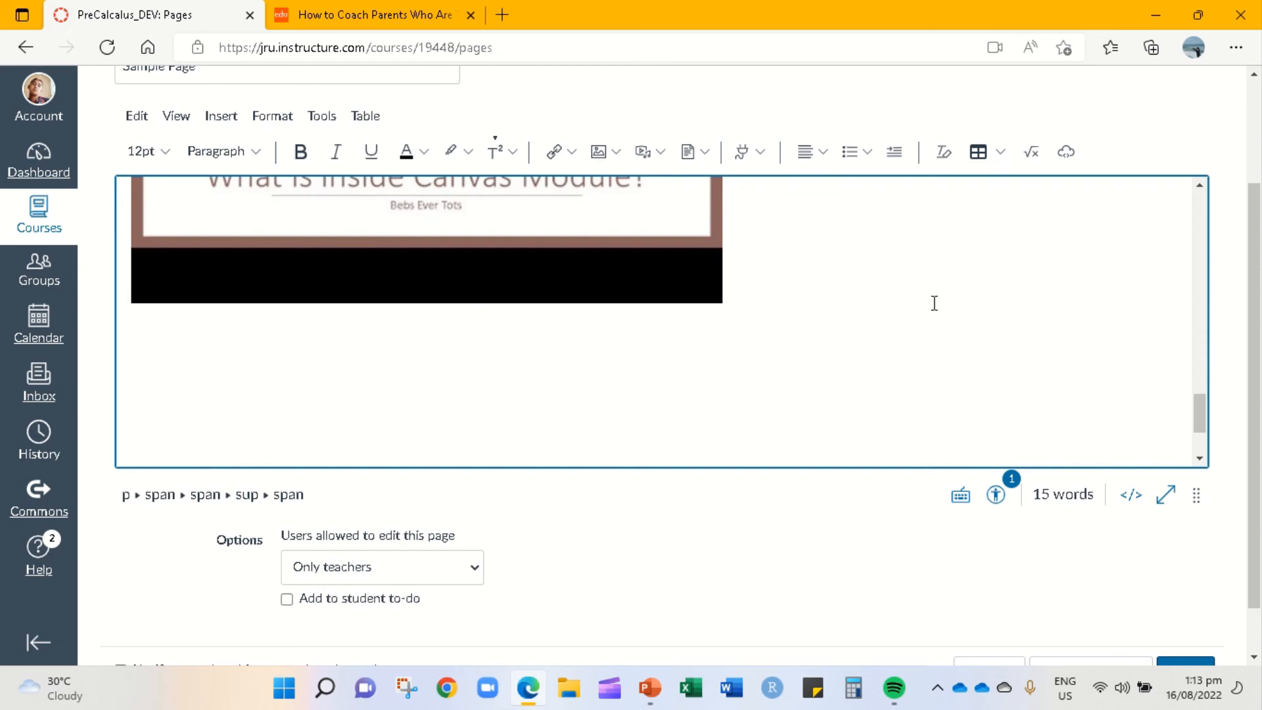
drag(1200, 413, 1200, 426)
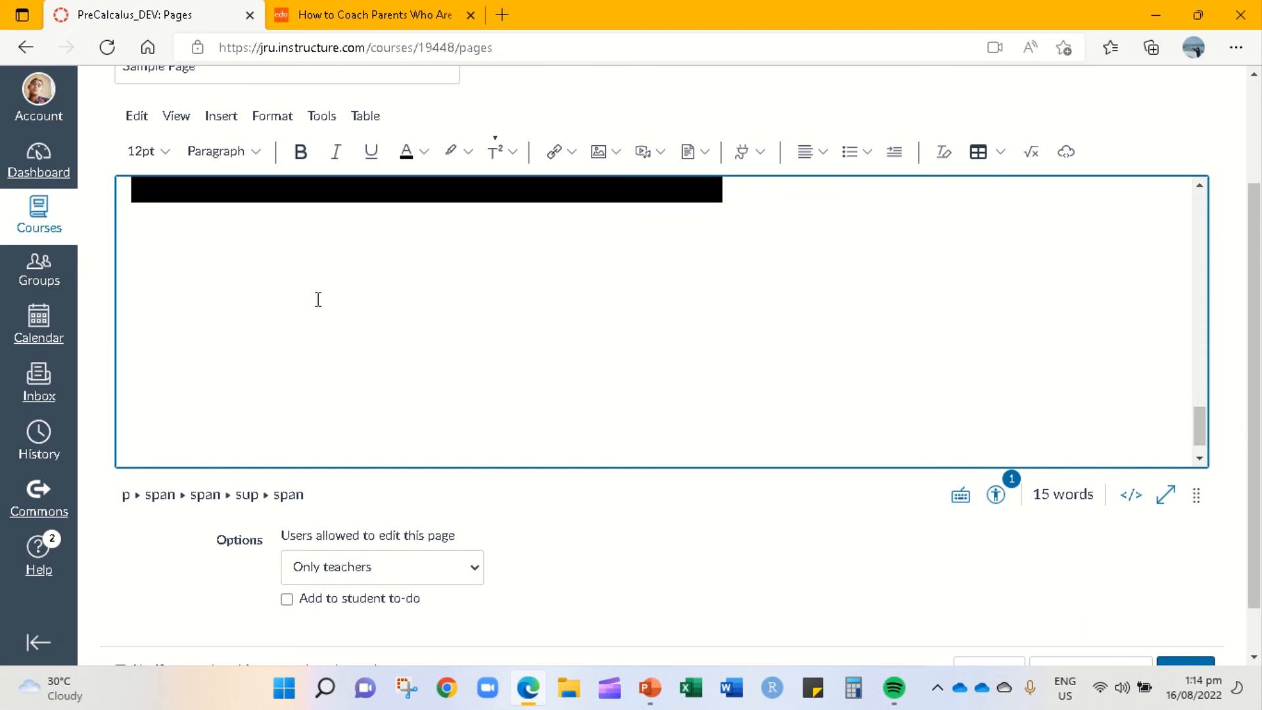
click(755, 188)
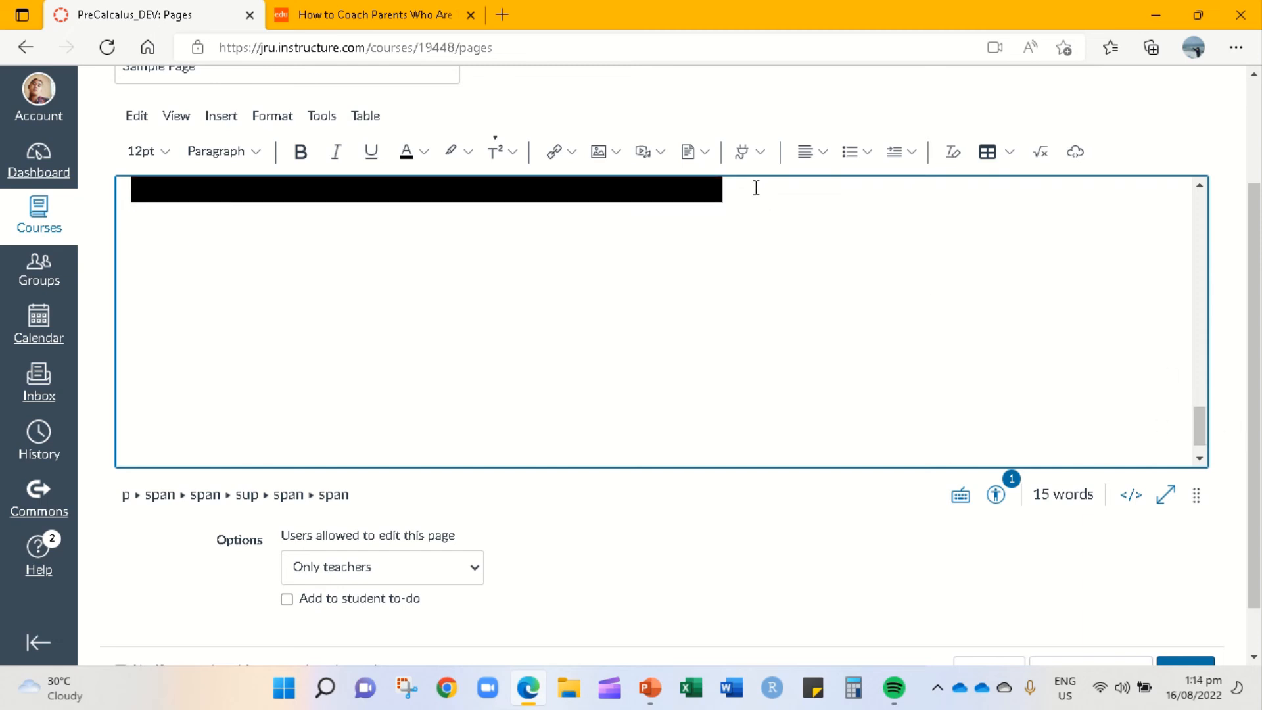
key(Return)
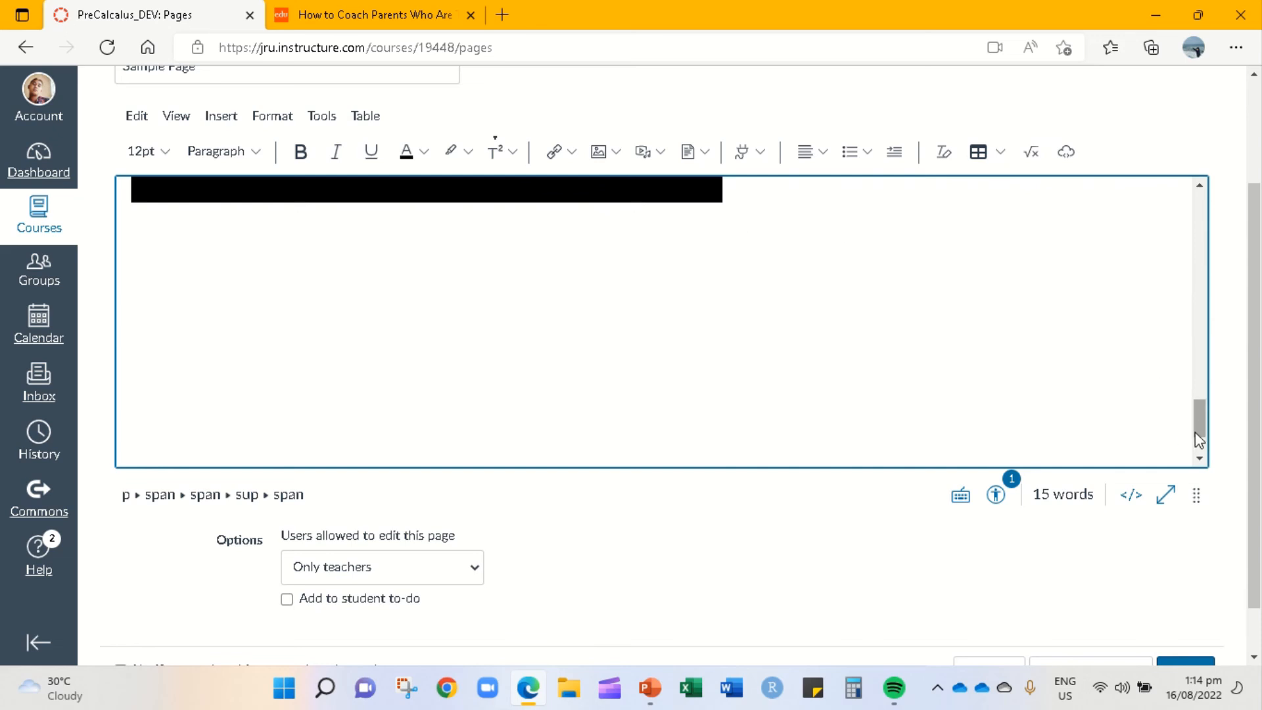
scroll(1198, 420, up, 3)
click(799, 335)
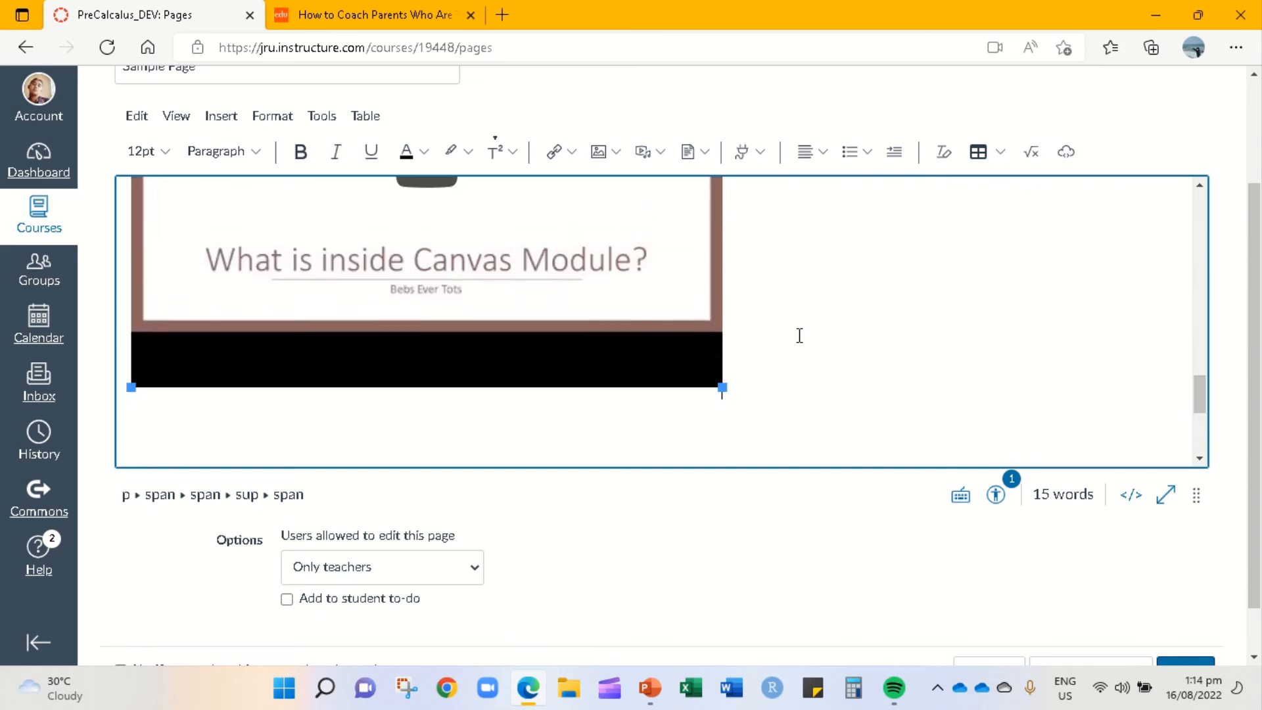
scroll(799, 336, up, 1)
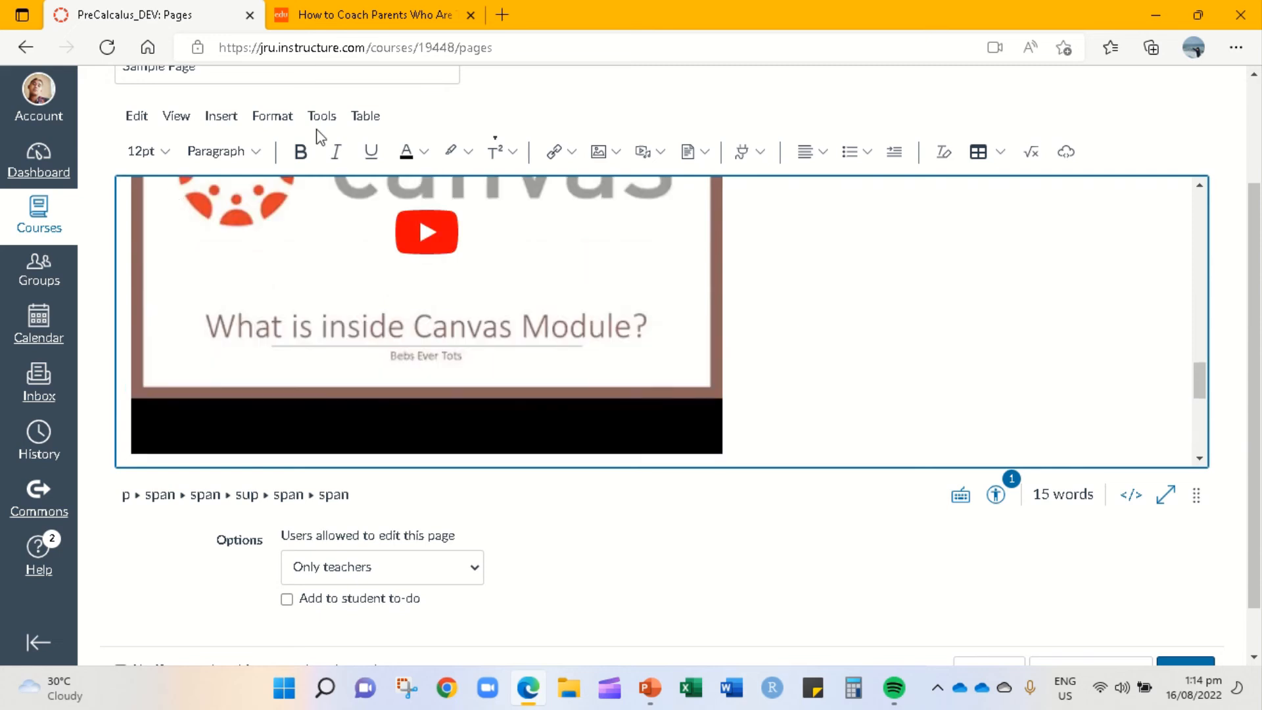
Insert a table with three columns and three rows below the embedded YouTube video.
click(212, 117)
mouse_move(301, 313)
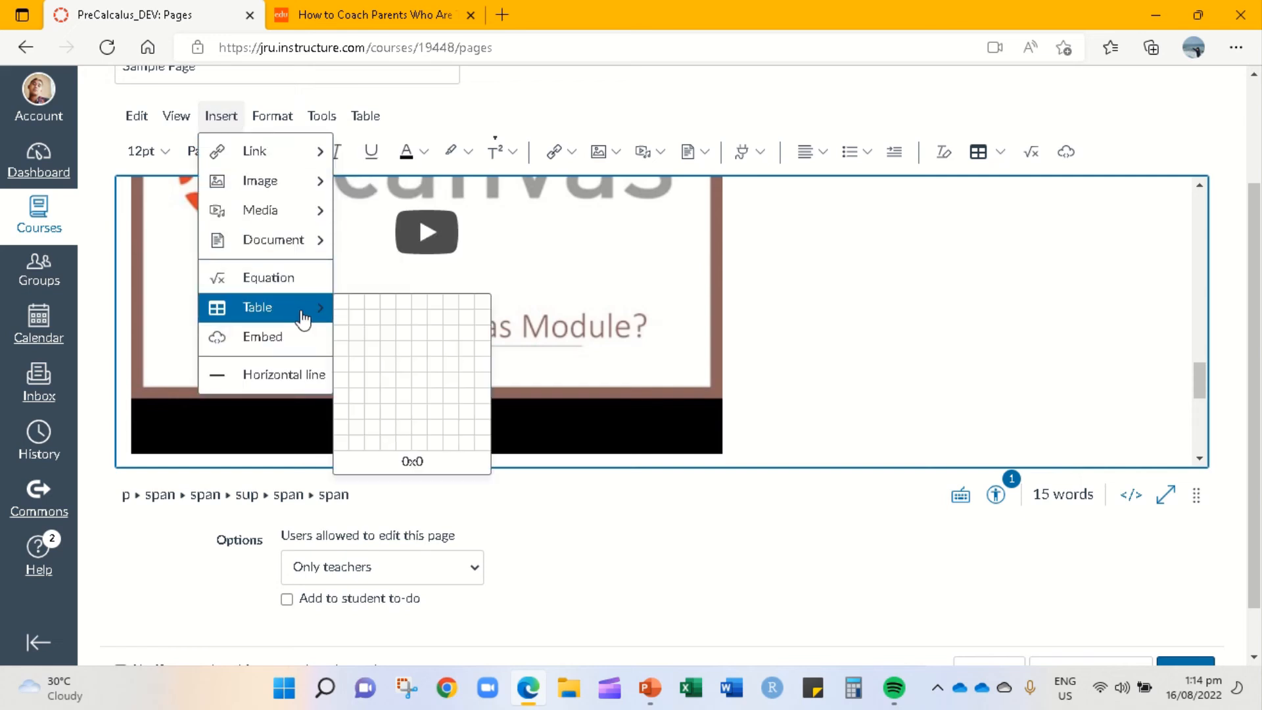
click(373, 335)
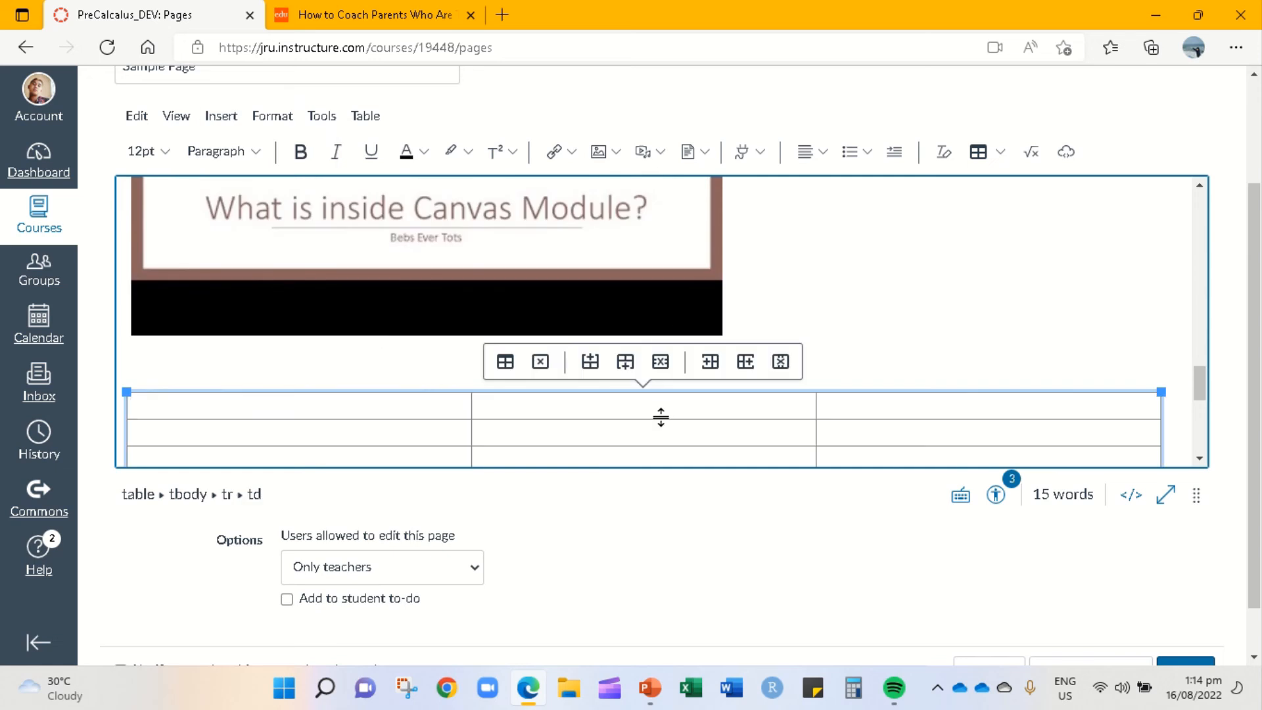
Place the cursor on the line below the three-column table and open the Equation Editor there.
key(Right)
key(Right)
key(Right)
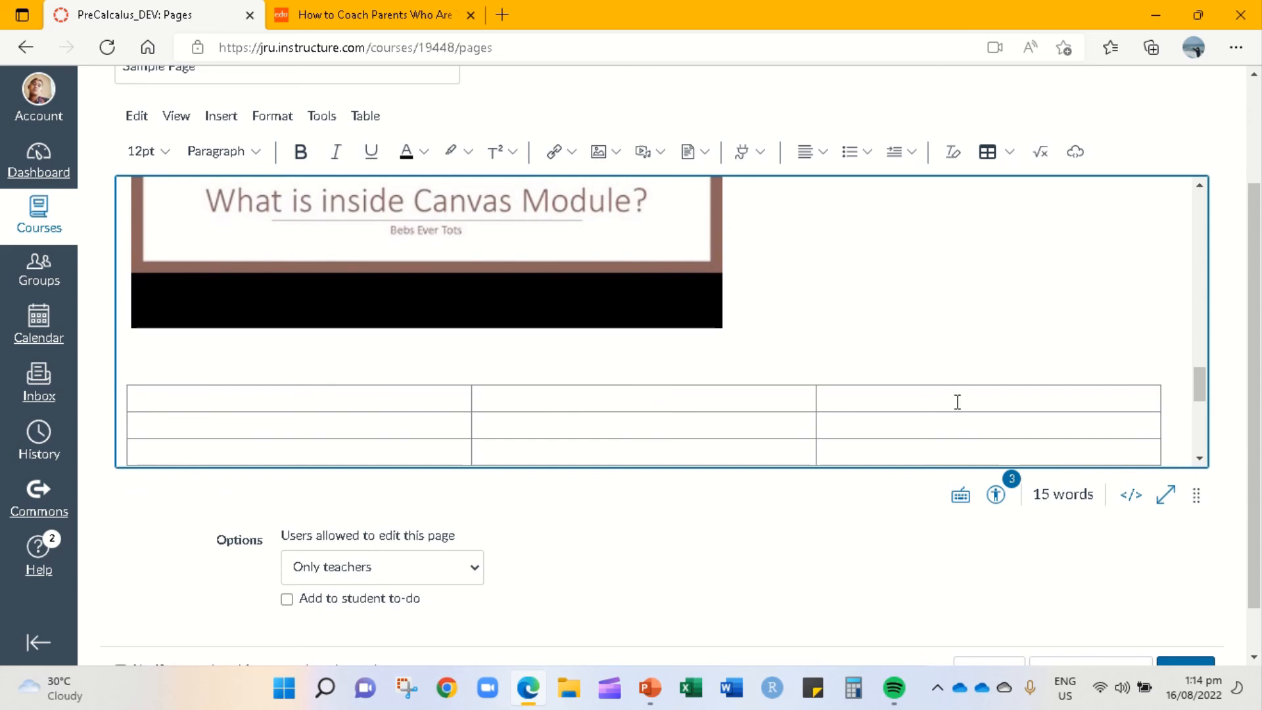
scroll(958, 402, down, 1)
scroll(957, 402, down, 1)
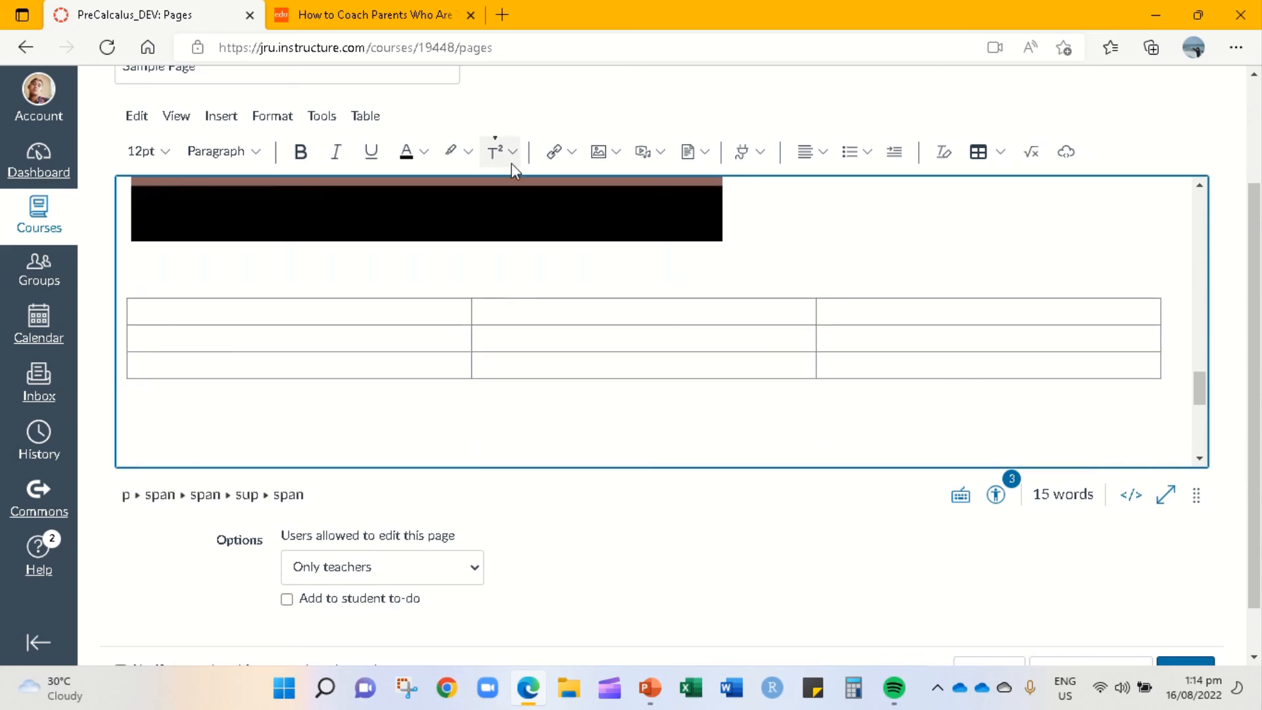
click(223, 116)
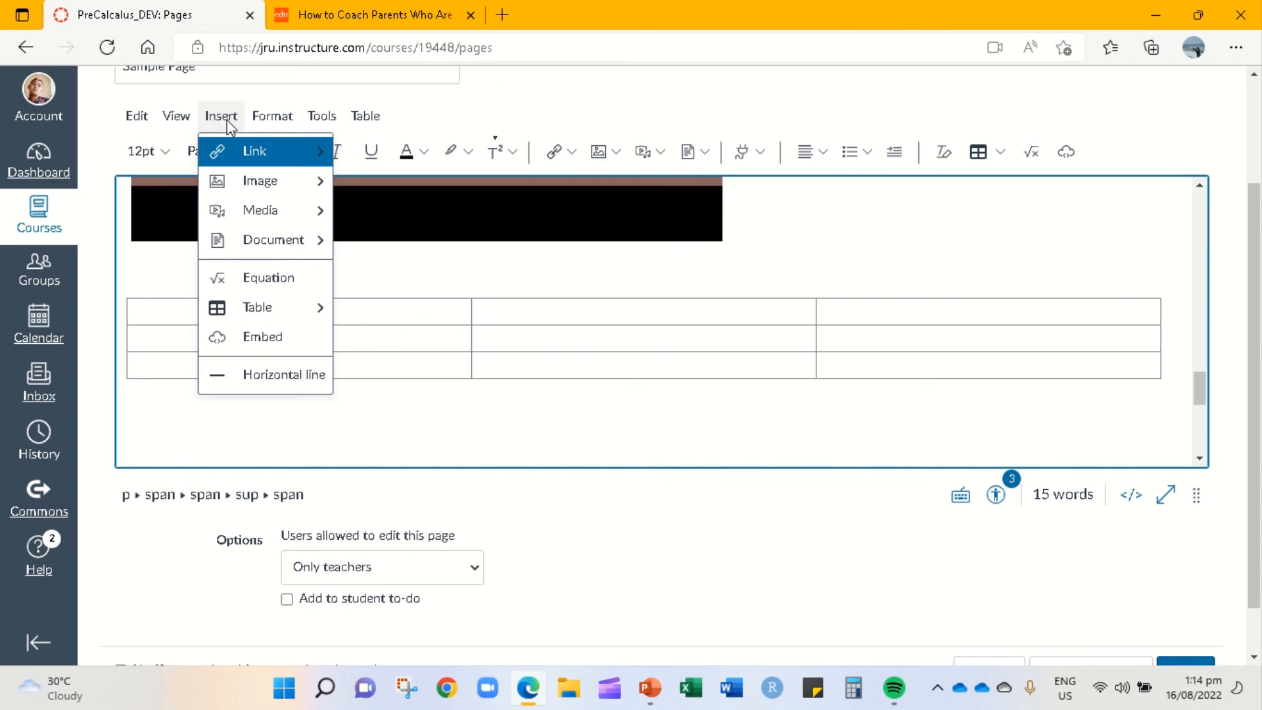
click(279, 284)
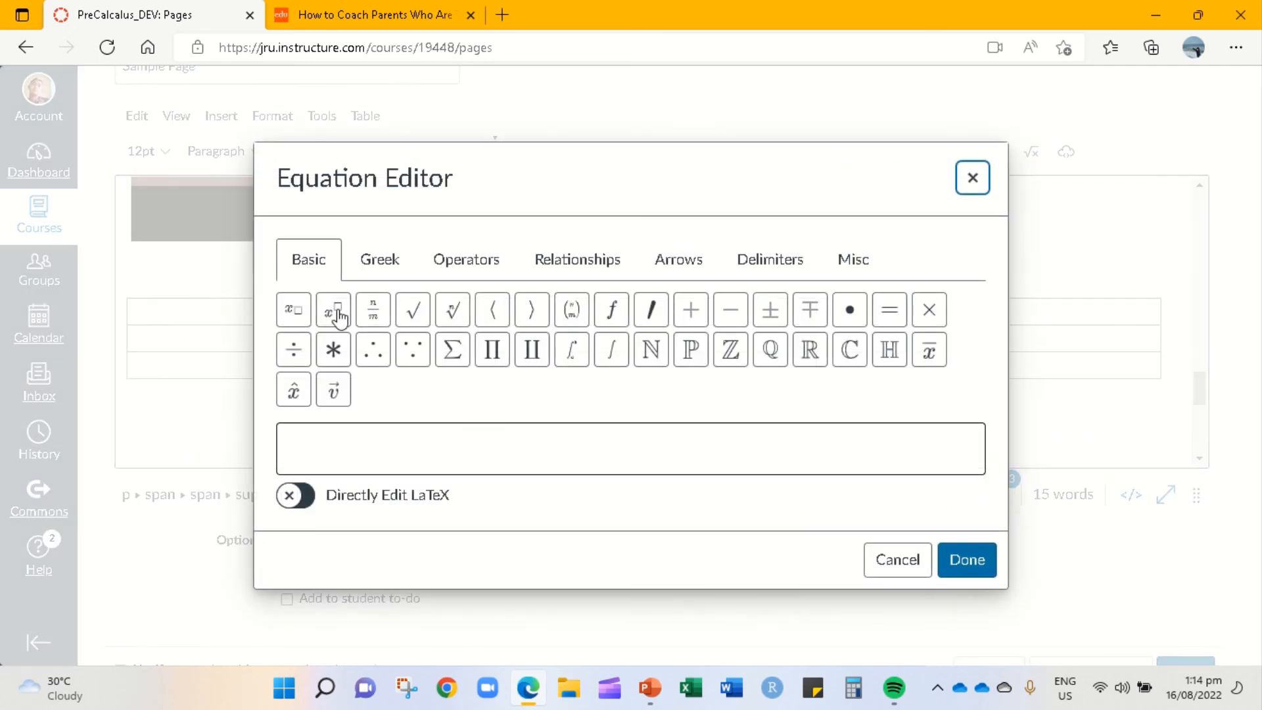
Enter 2/3 as a stacked fraction with direct LaTeX editing off, and insert the equation into the page.
click(304, 511)
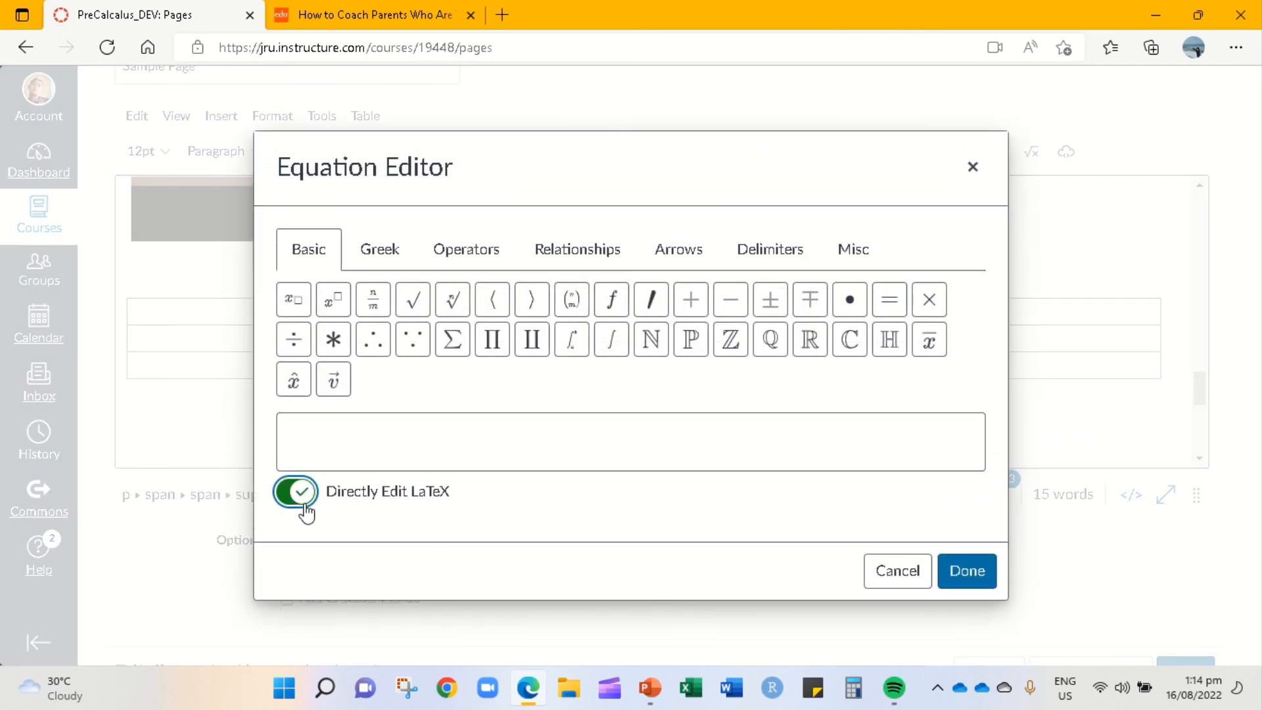
click(316, 429)
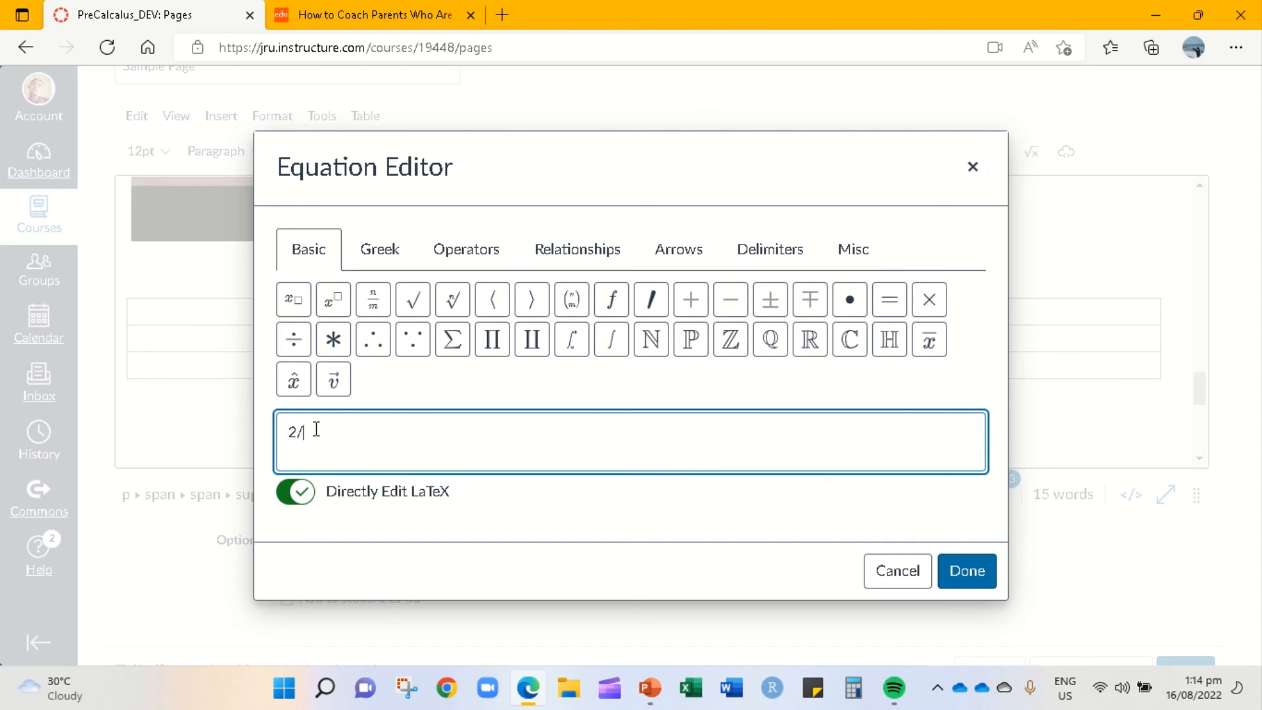
click(295, 491)
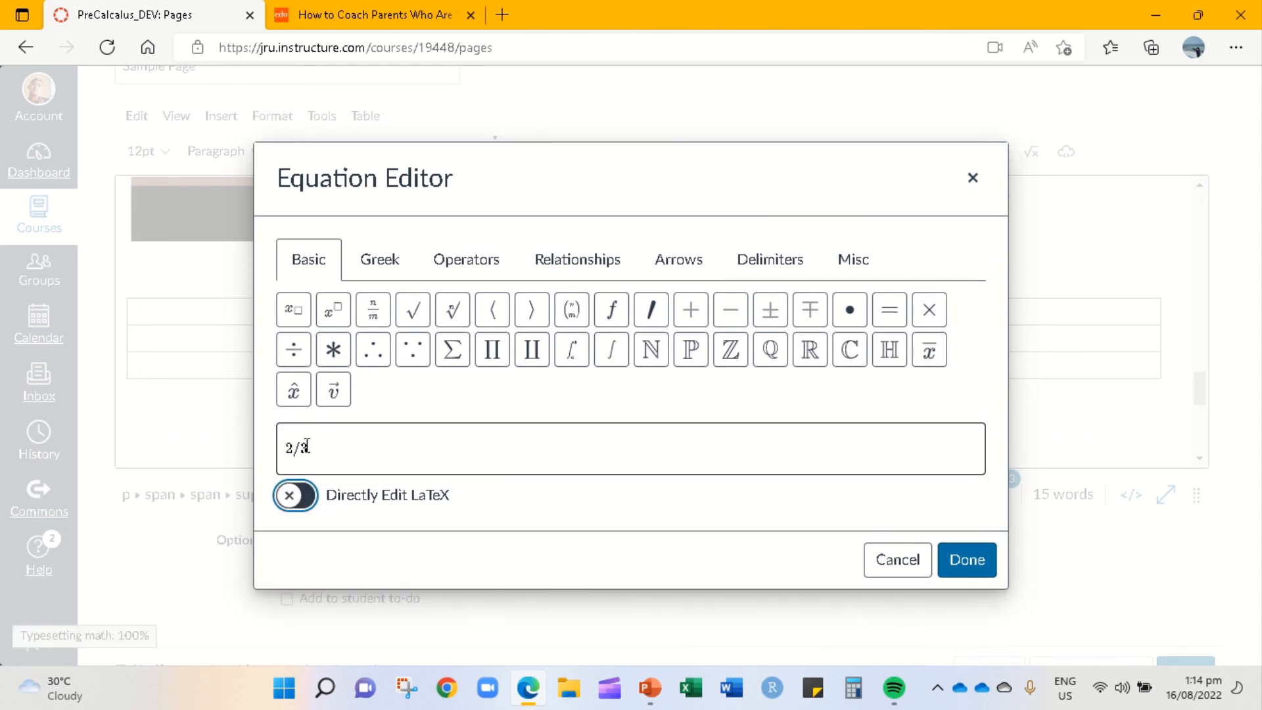
click(322, 441)
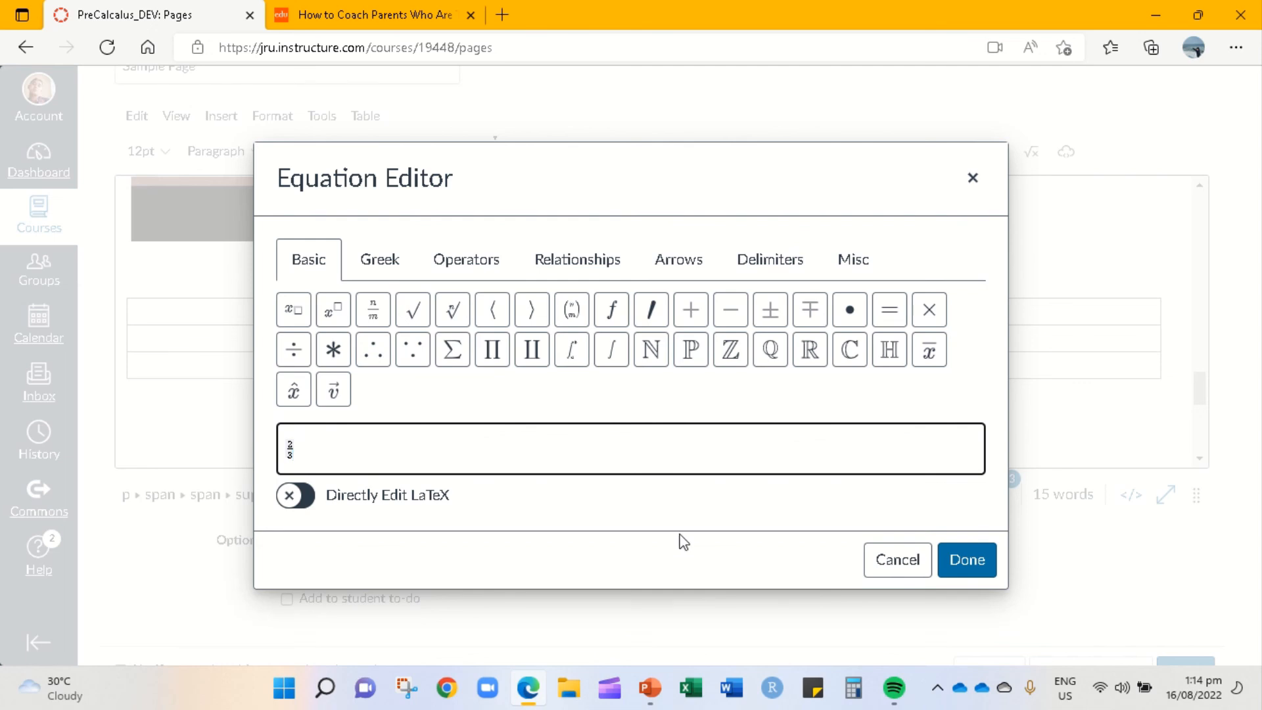
click(964, 561)
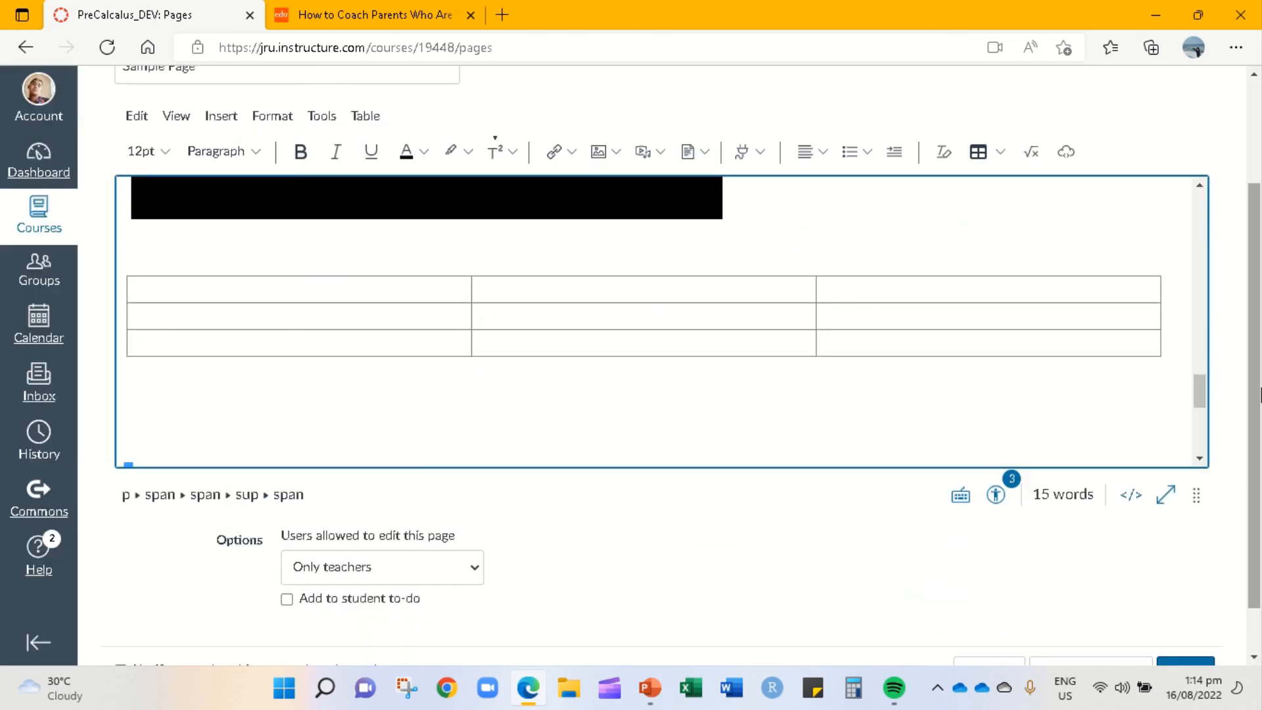
Deselect the inserted equation below the table and save the page.
scroll(1196, 403, down, 2)
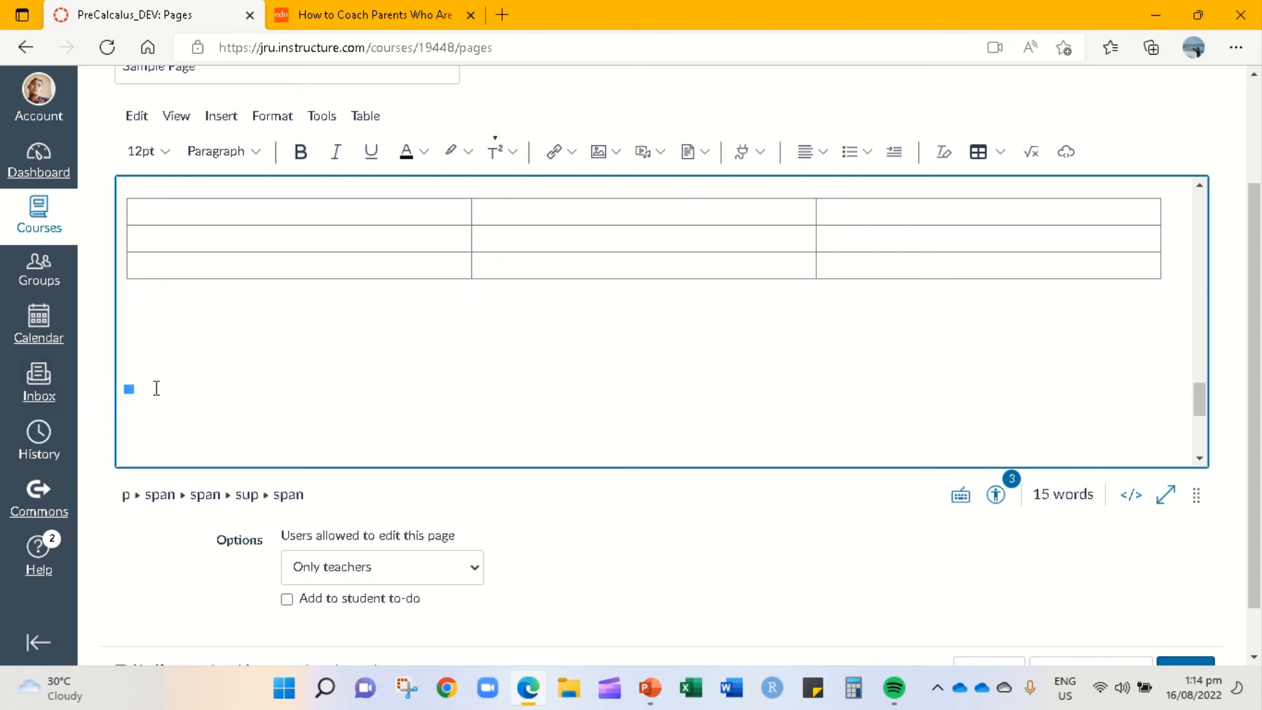
click(156, 388)
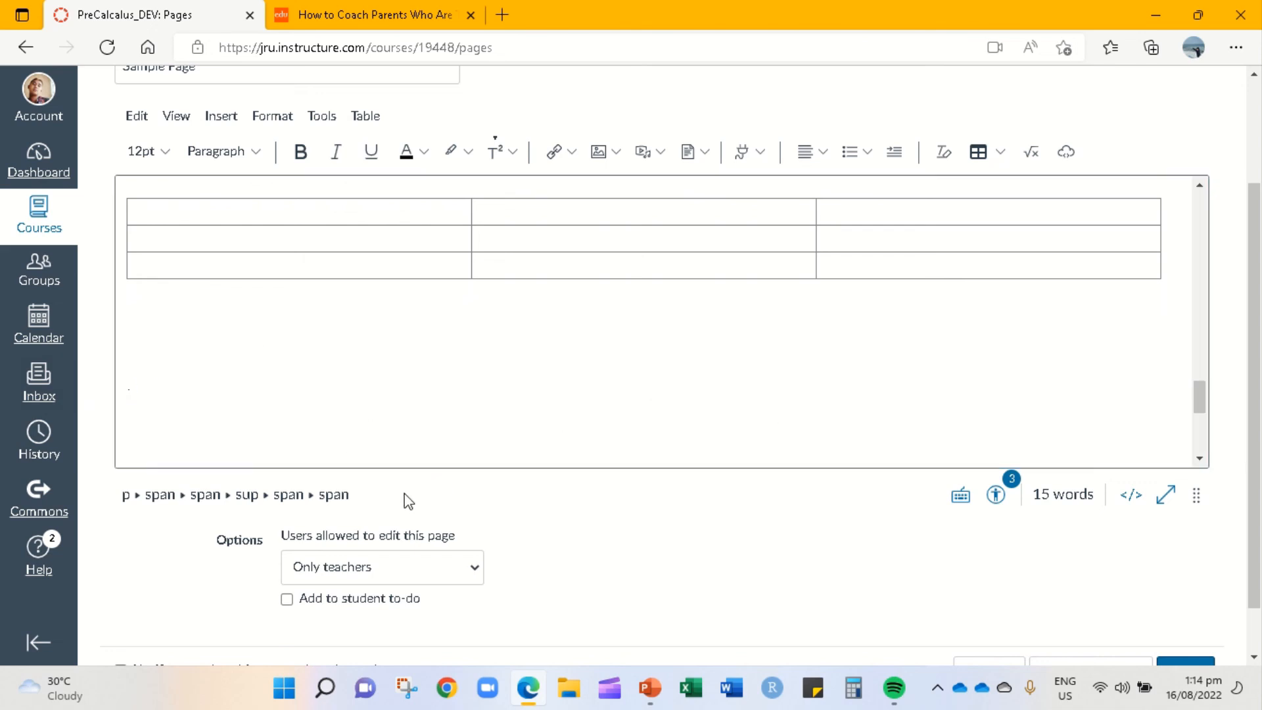
click(335, 338)
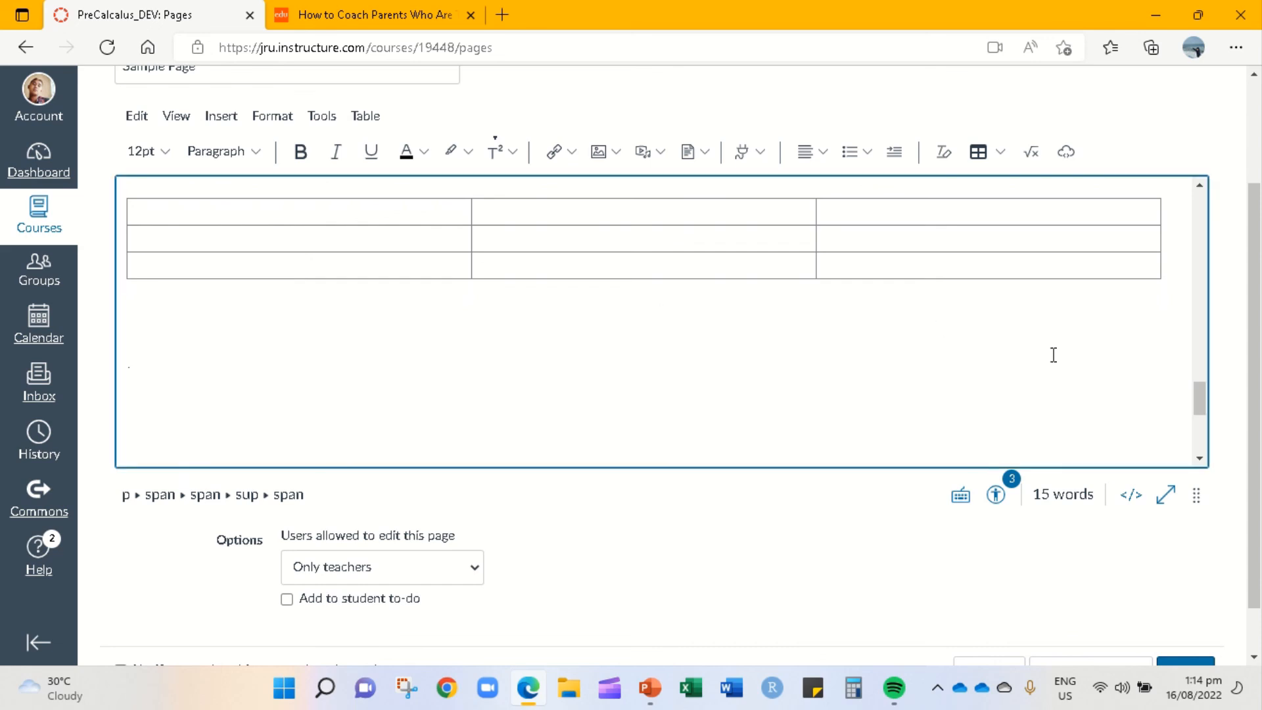
drag(1203, 398, 1180, 506)
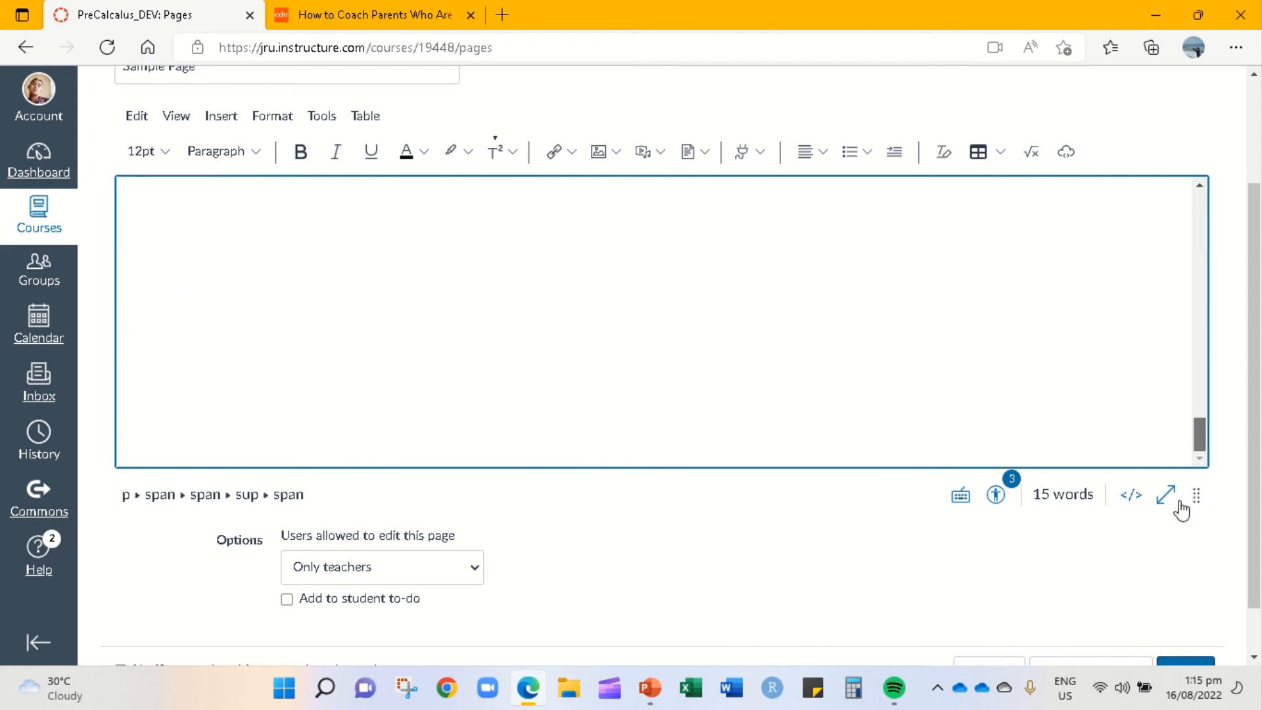
click(1192, 661)
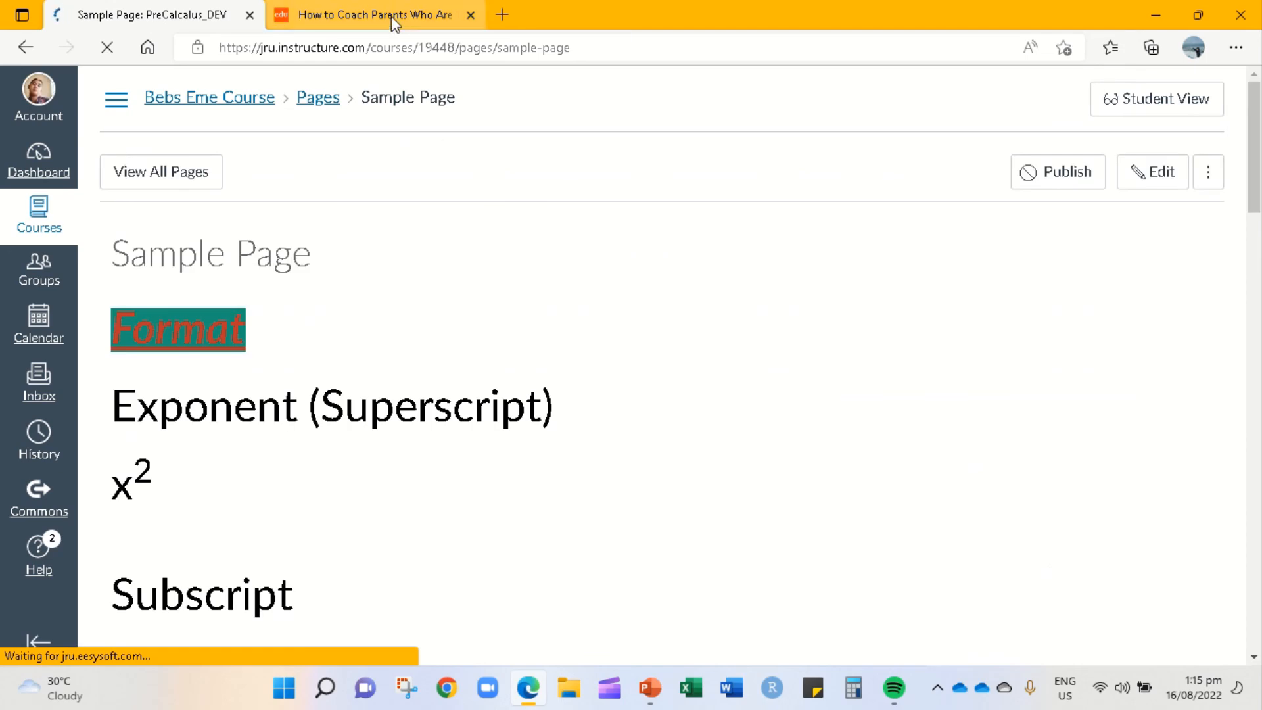
mouse_move(578, 6)
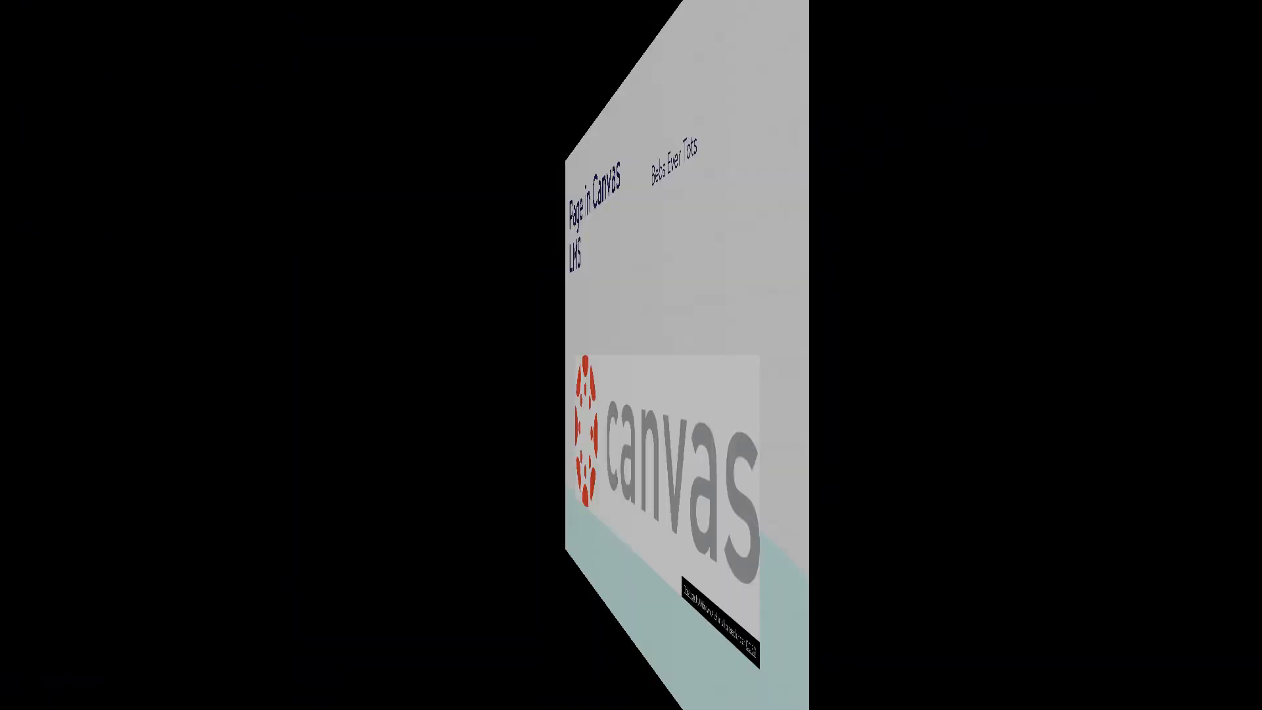